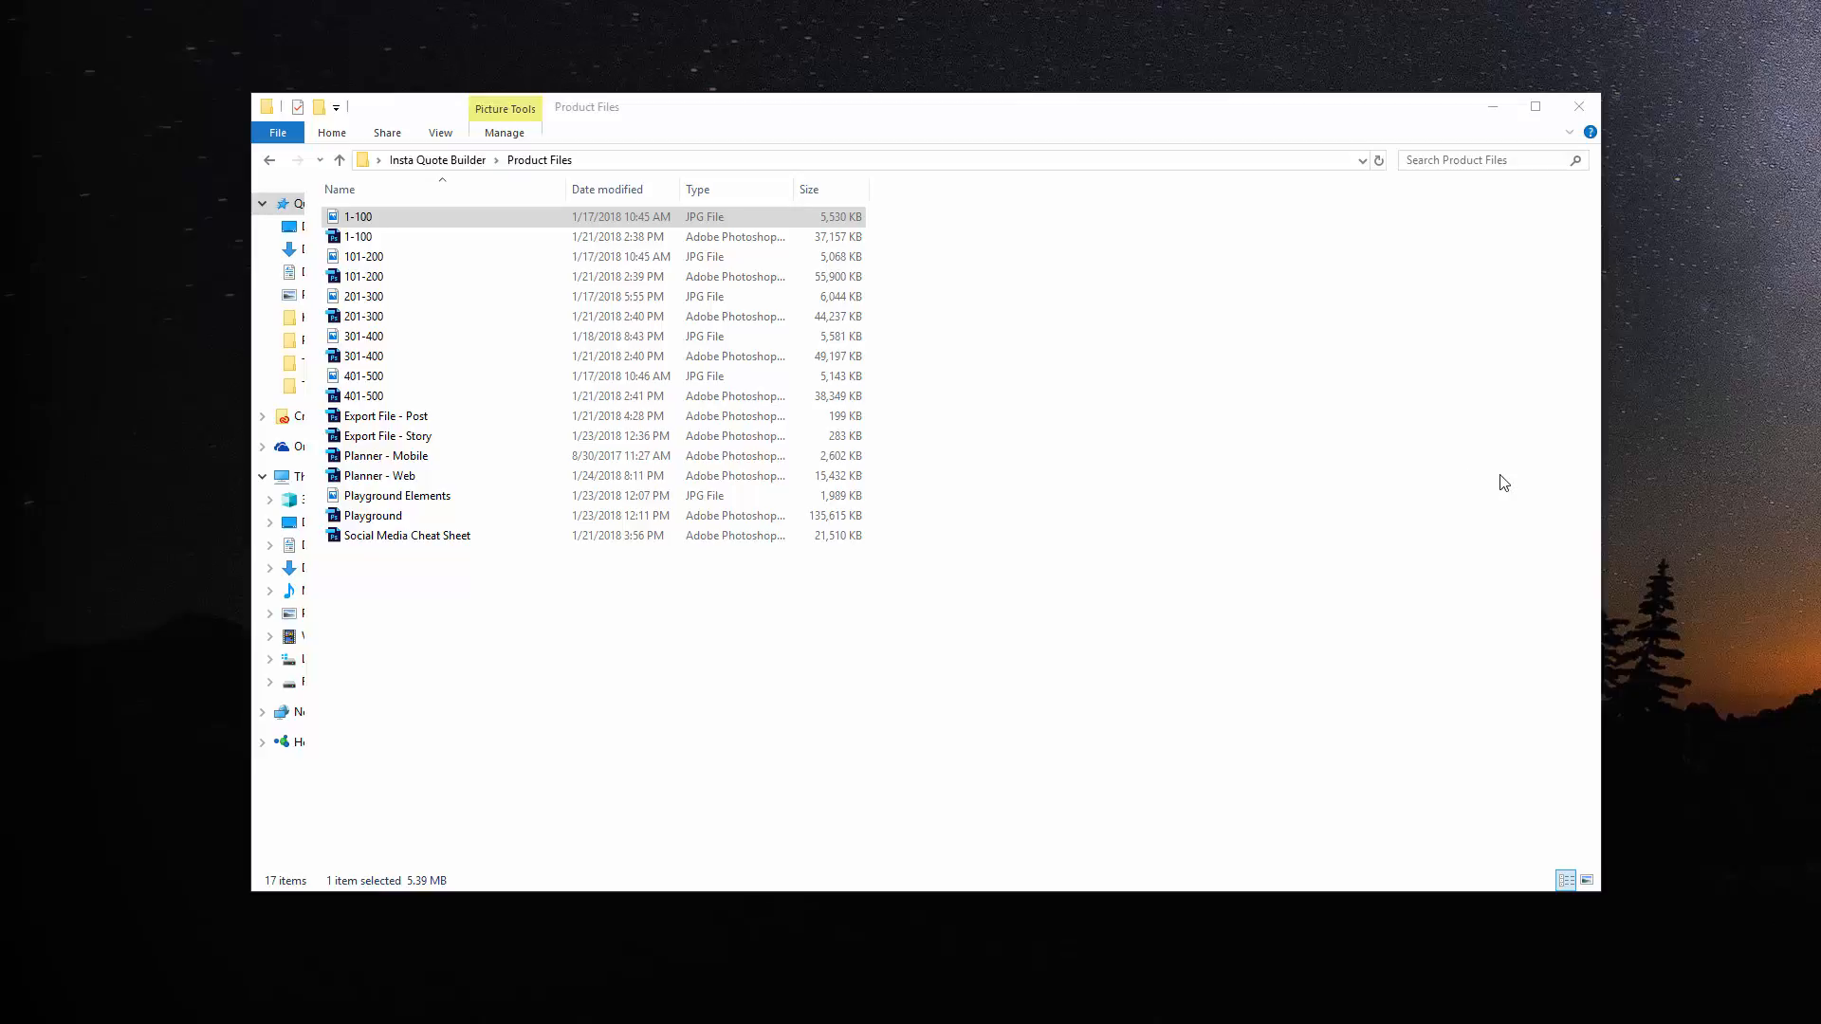
- Open the Export File - Post and 301-400 Photoshop files from the Product Files folder
click(1407, 441)
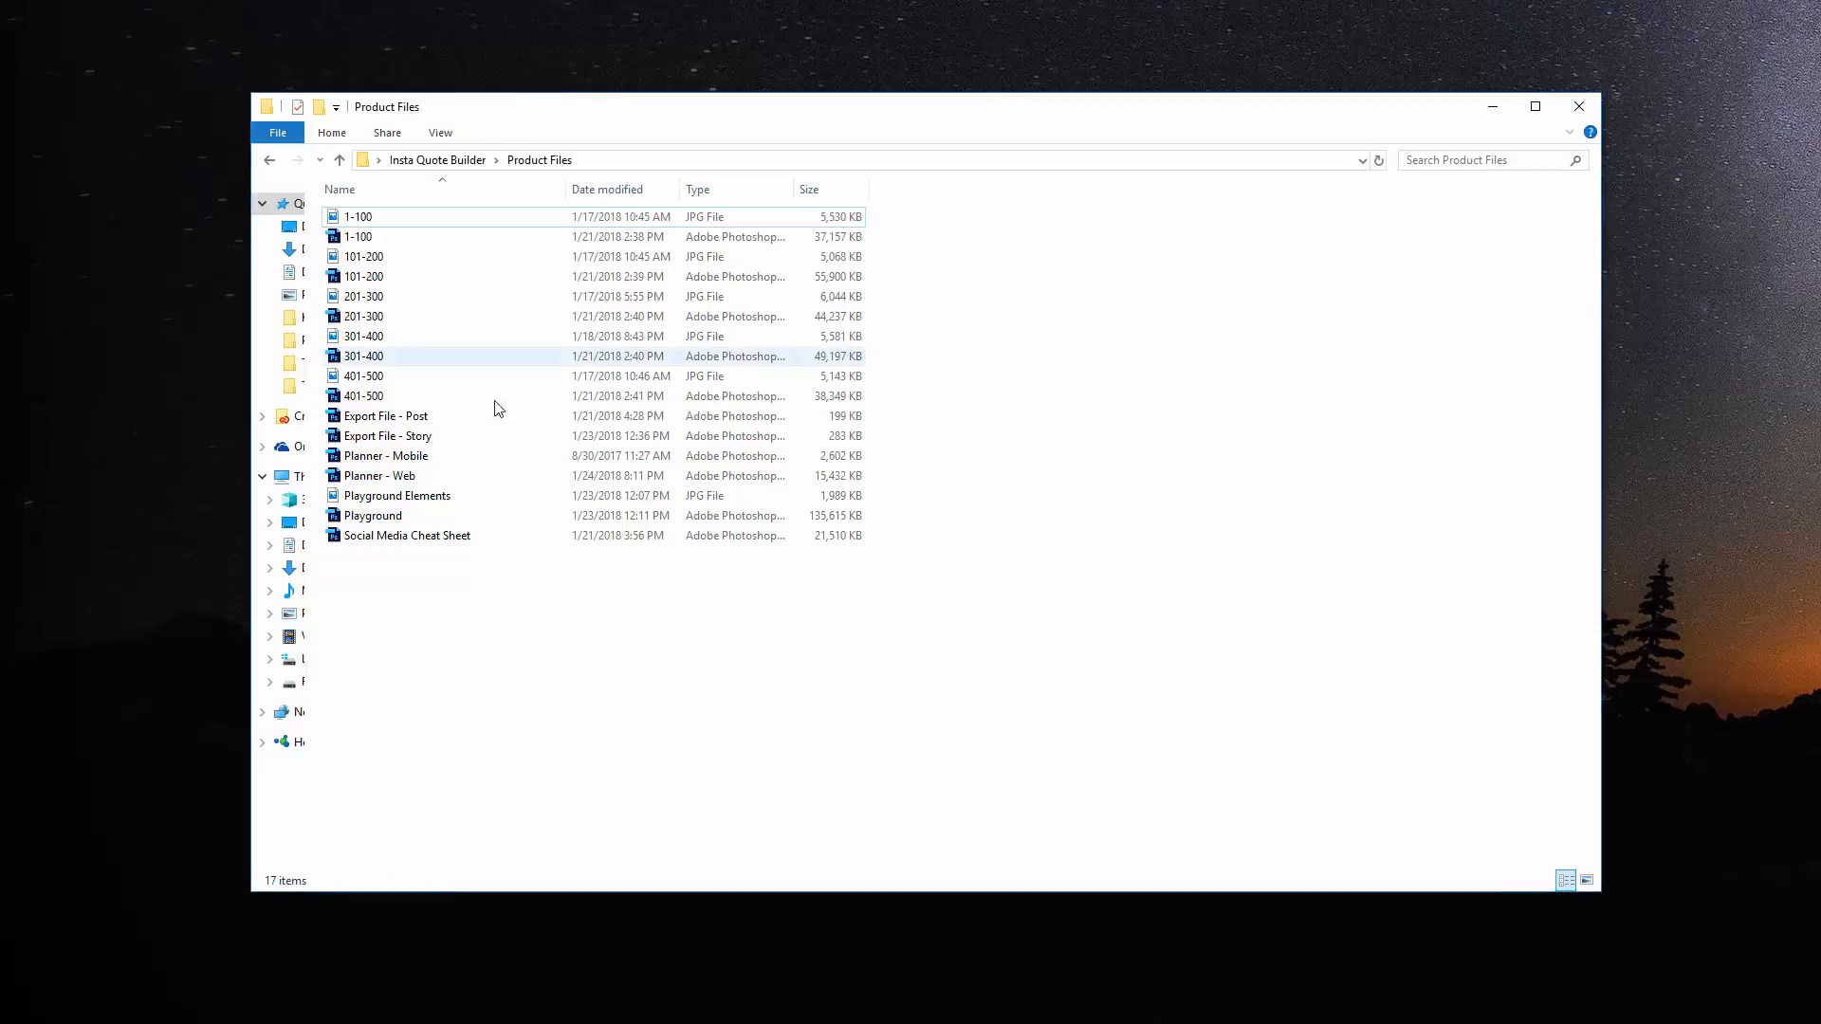
double_click(440, 419)
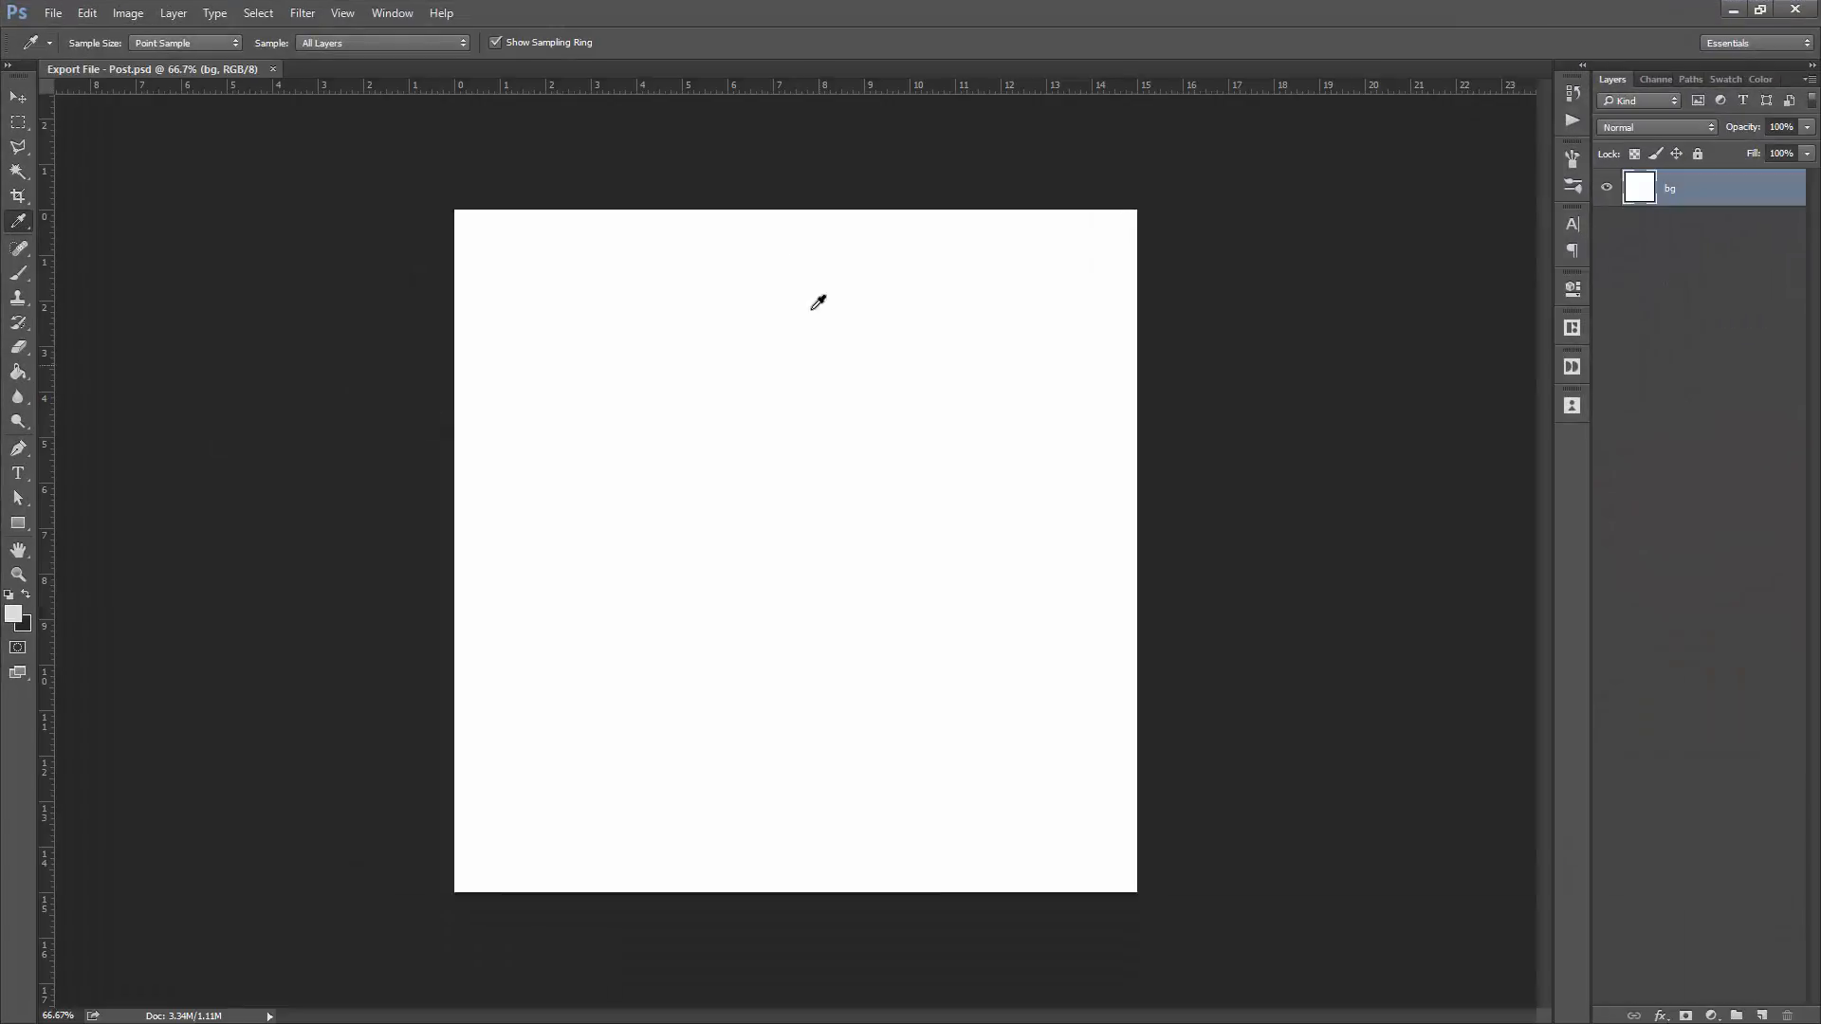
click(18, 123)
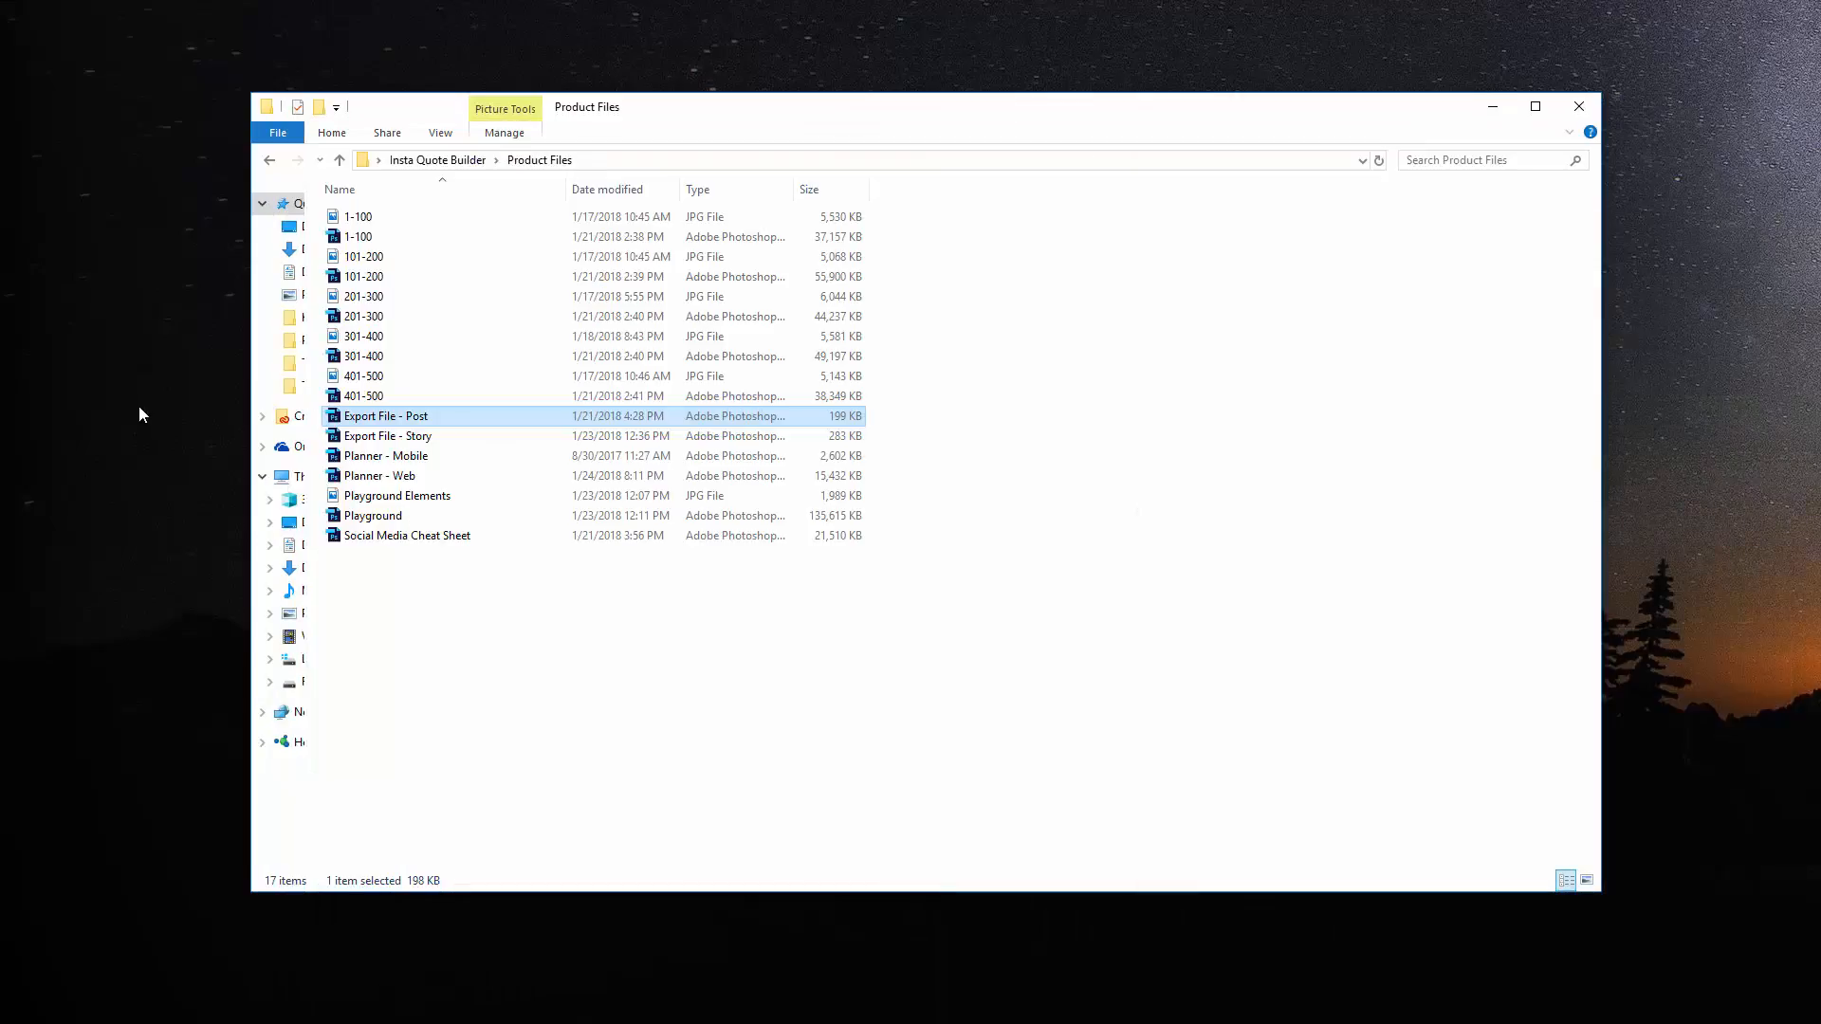
click(370, 357)
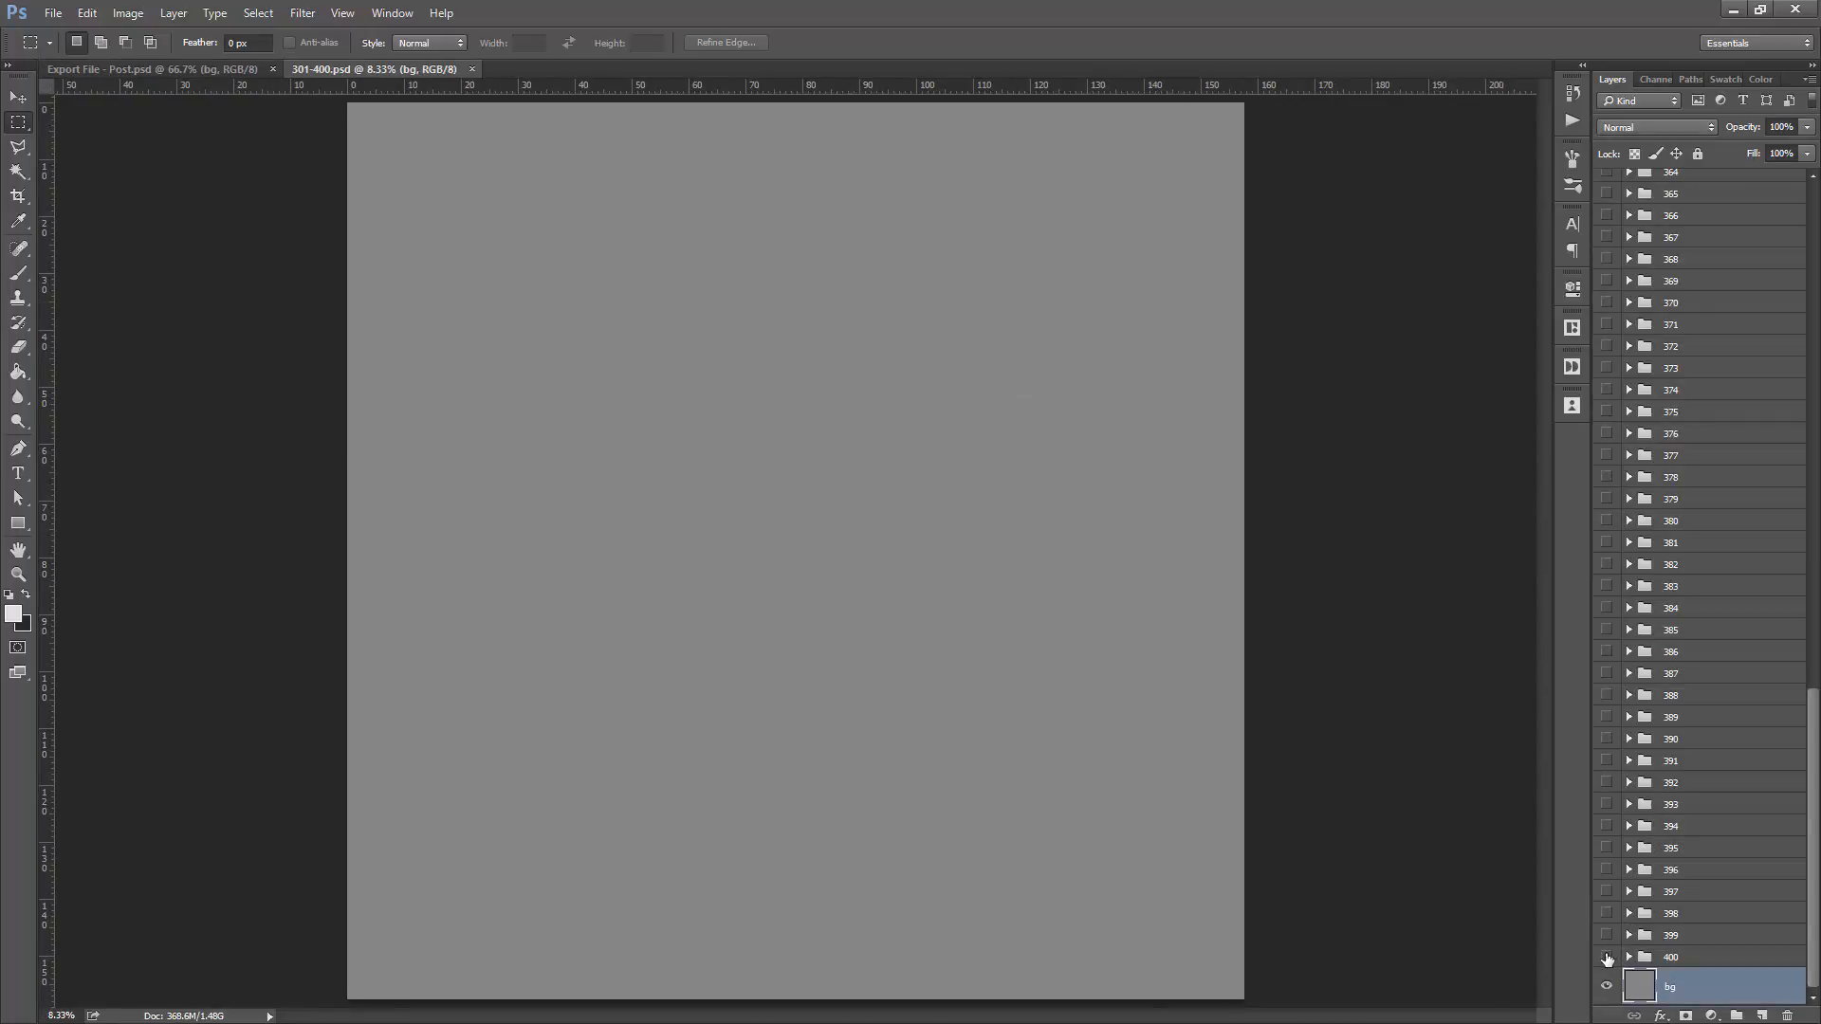
- Make all the template groups from 301 to 400 visible in the 301-400 document
drag(1606, 959, 1607, 560)
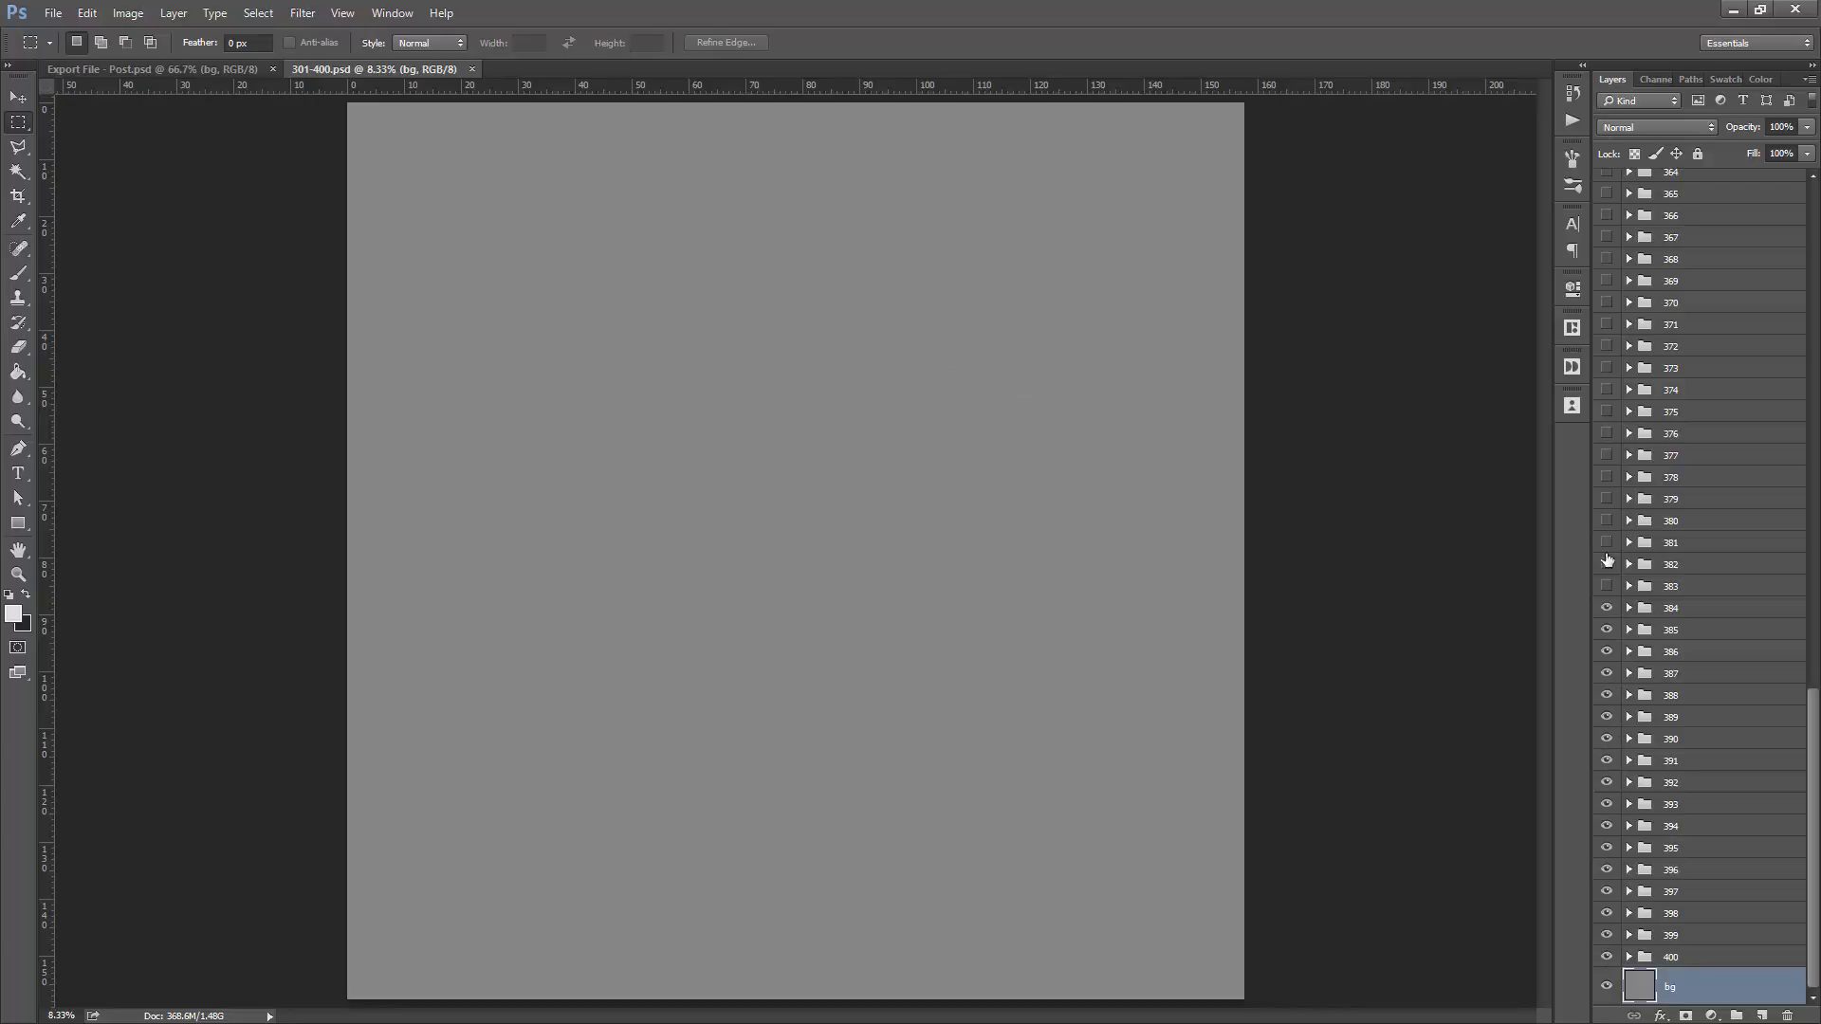
drag(1612, 292, 1624, 106)
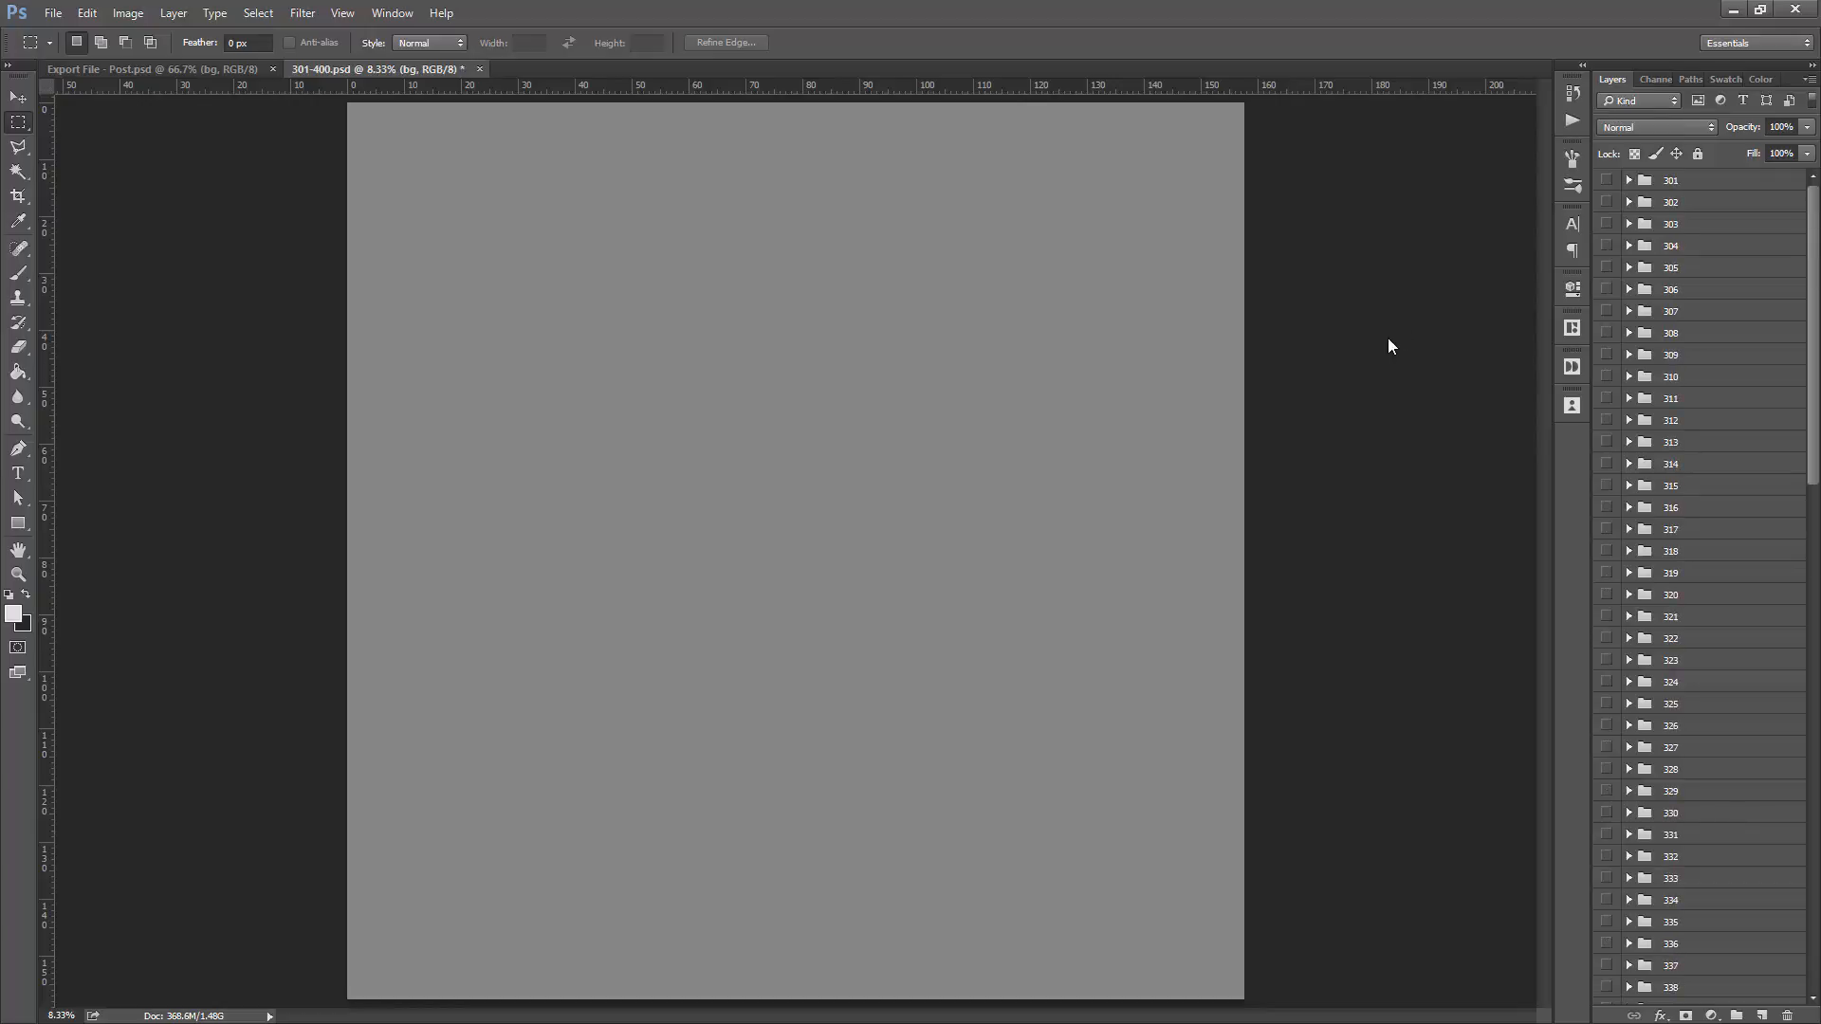
click(17, 97)
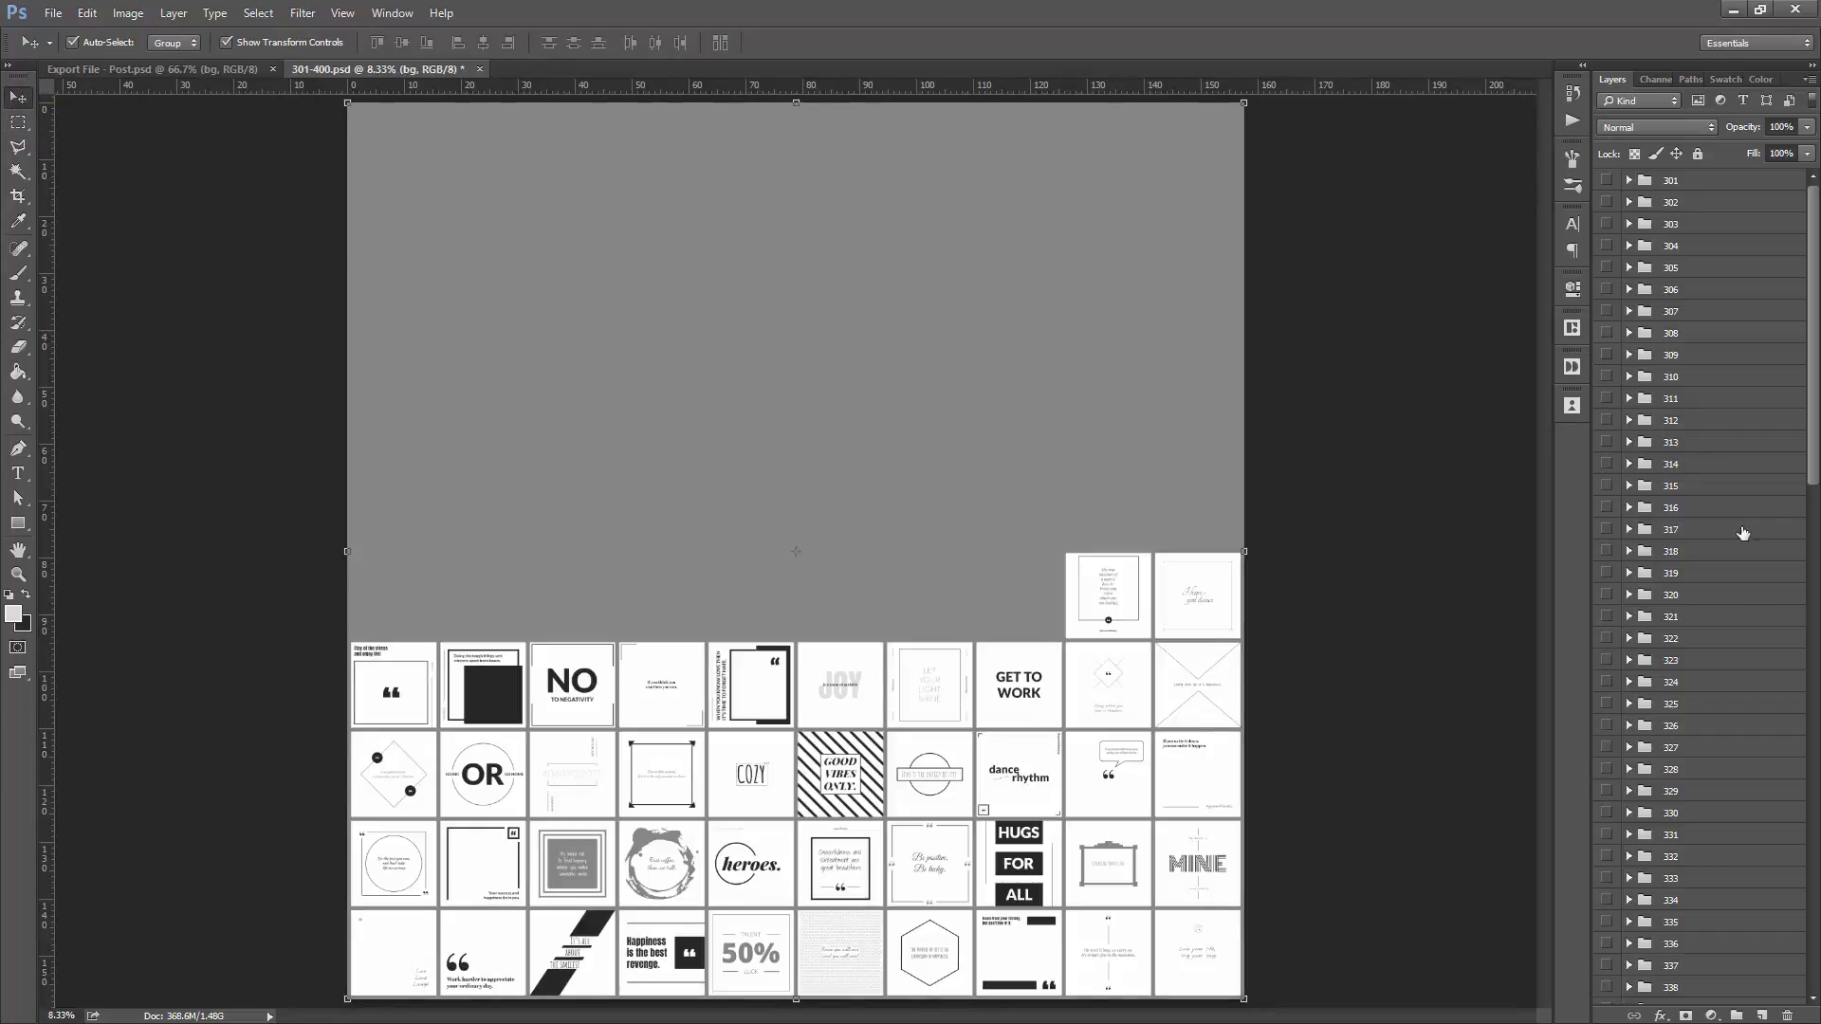
scroll(1625, 706, down, 10)
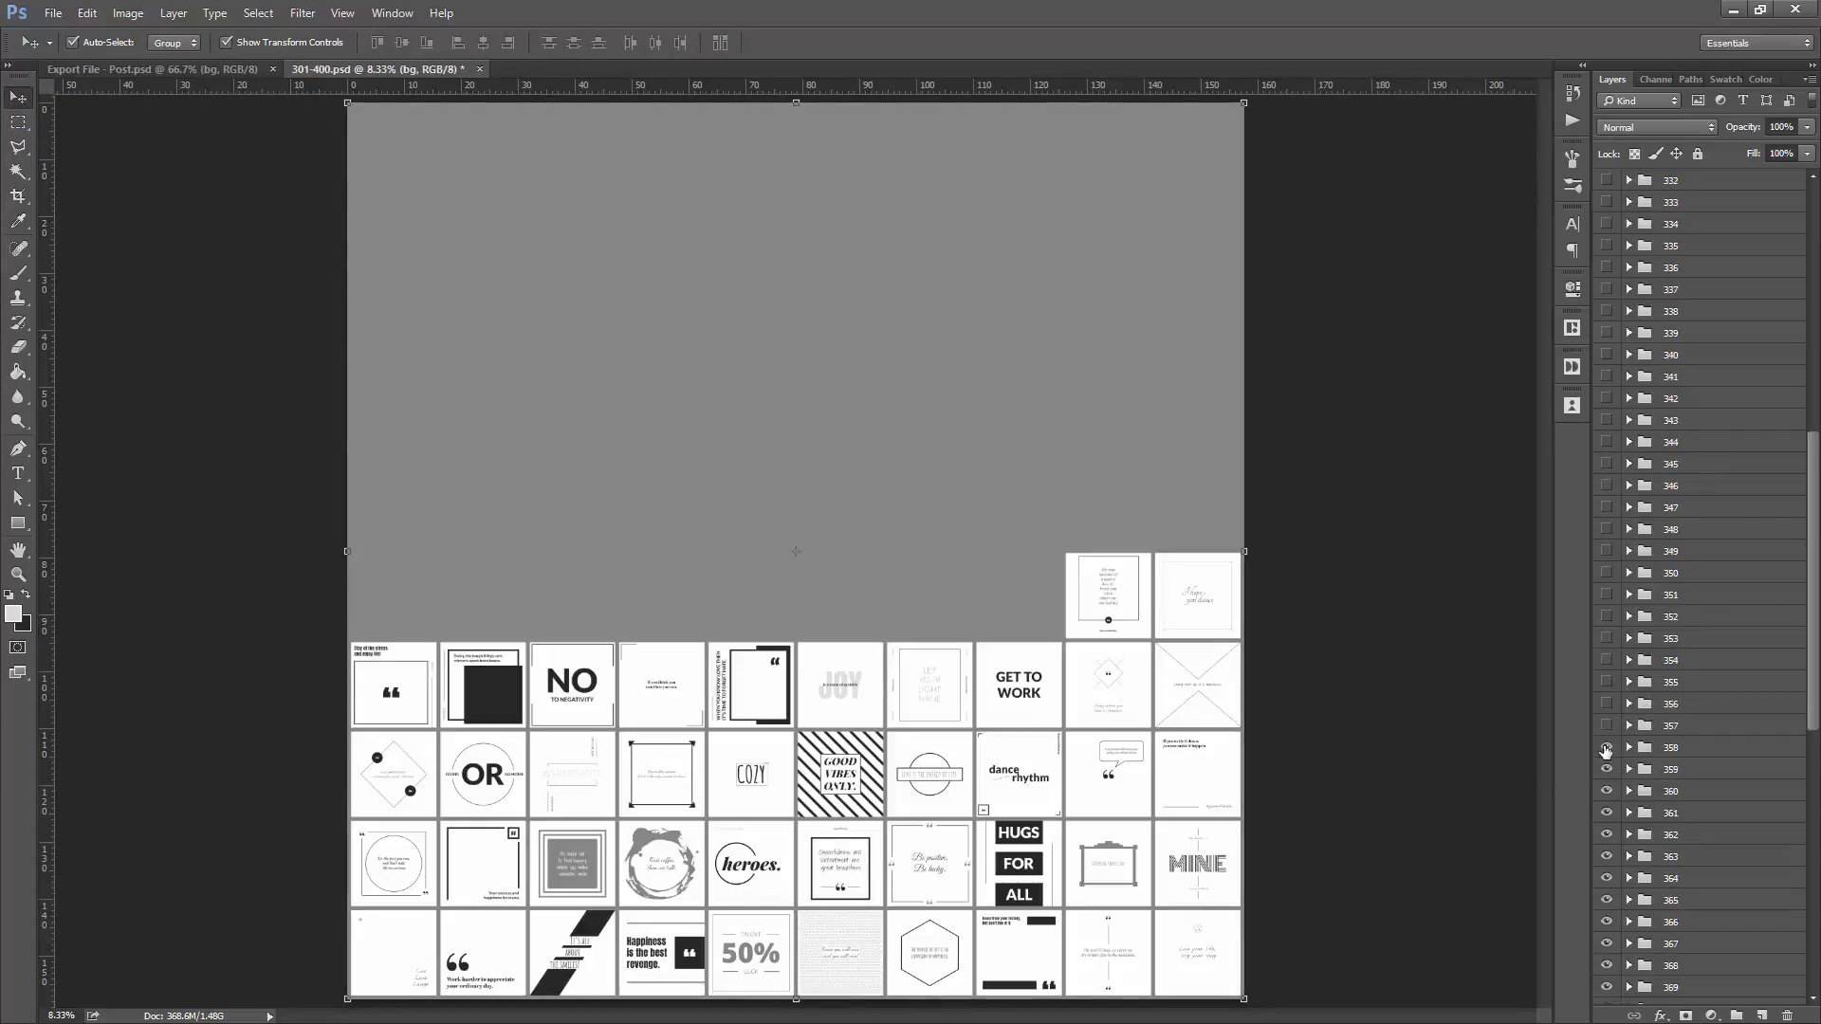
drag(1605, 661, 1602, 154)
click(1606, 703)
scroll(1606, 707, up, 2)
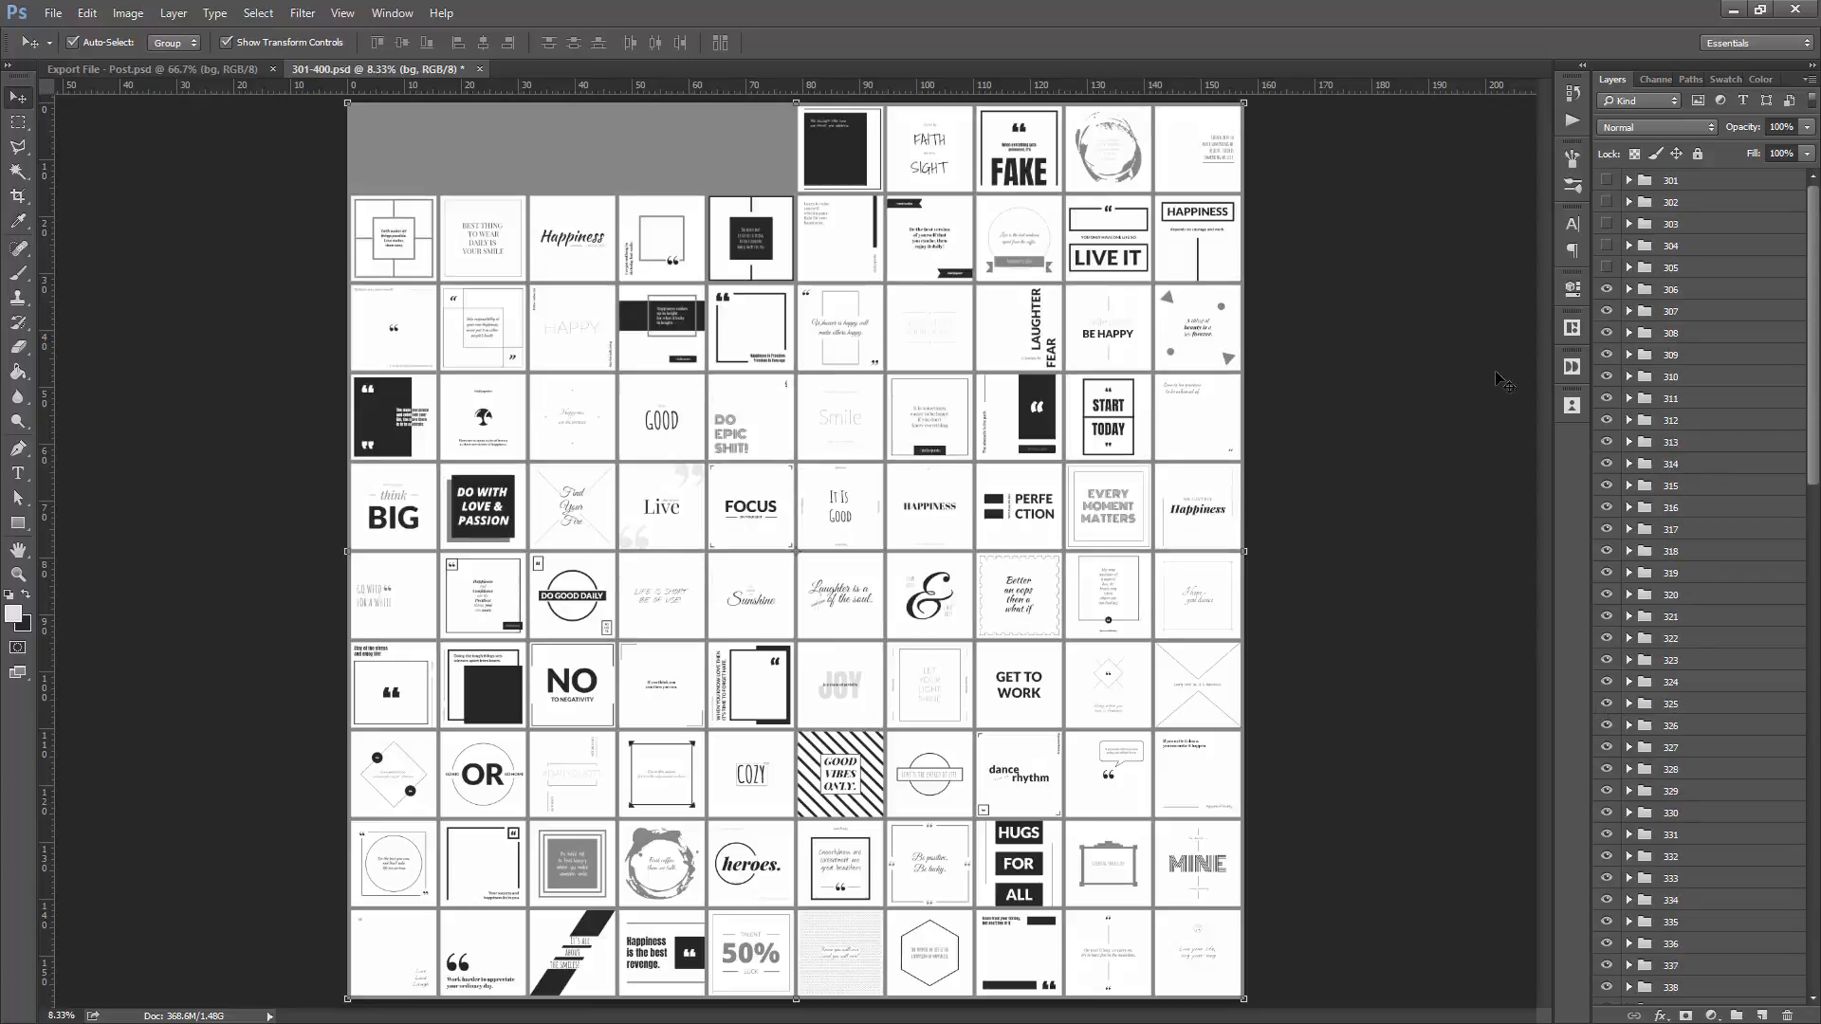
drag(1607, 266, 1603, 185)
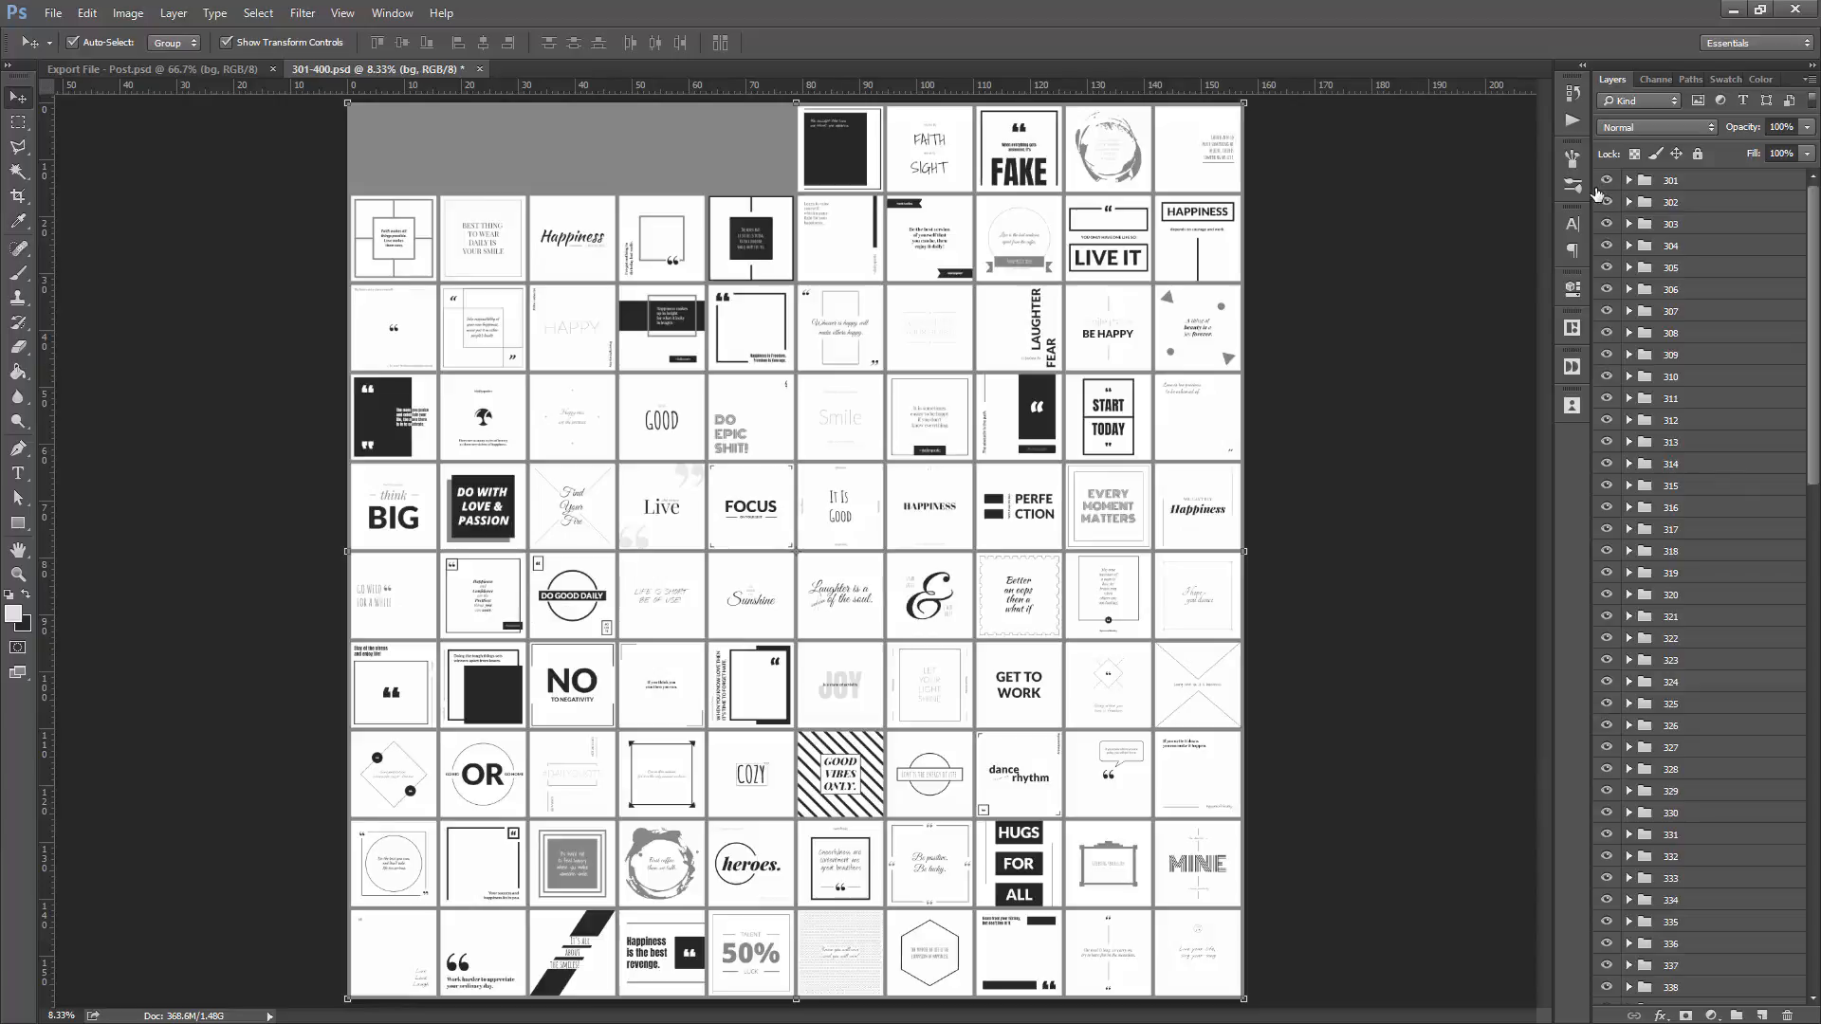
click(1360, 318)
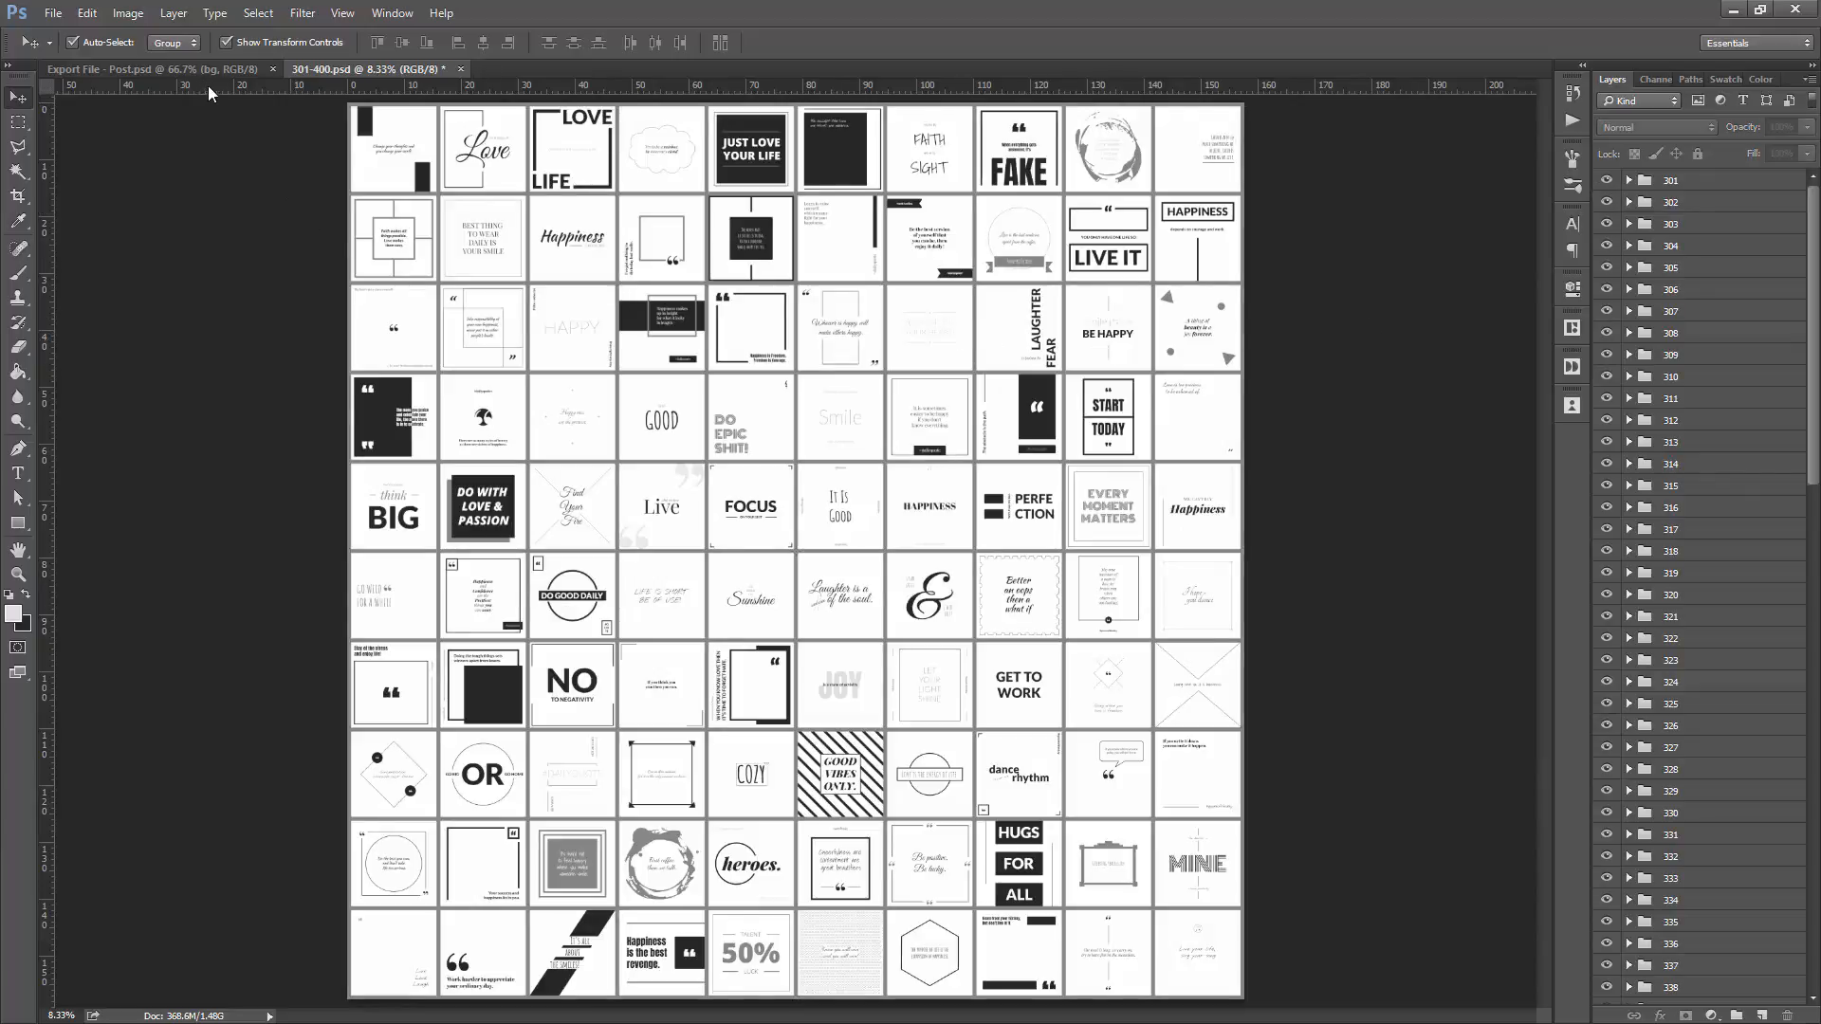
- Place the eiffel-tower-768501_1920 photo in the Export File - Post document, scaled to about 85% and centred near X 465 px to fill the canvas
click(113, 69)
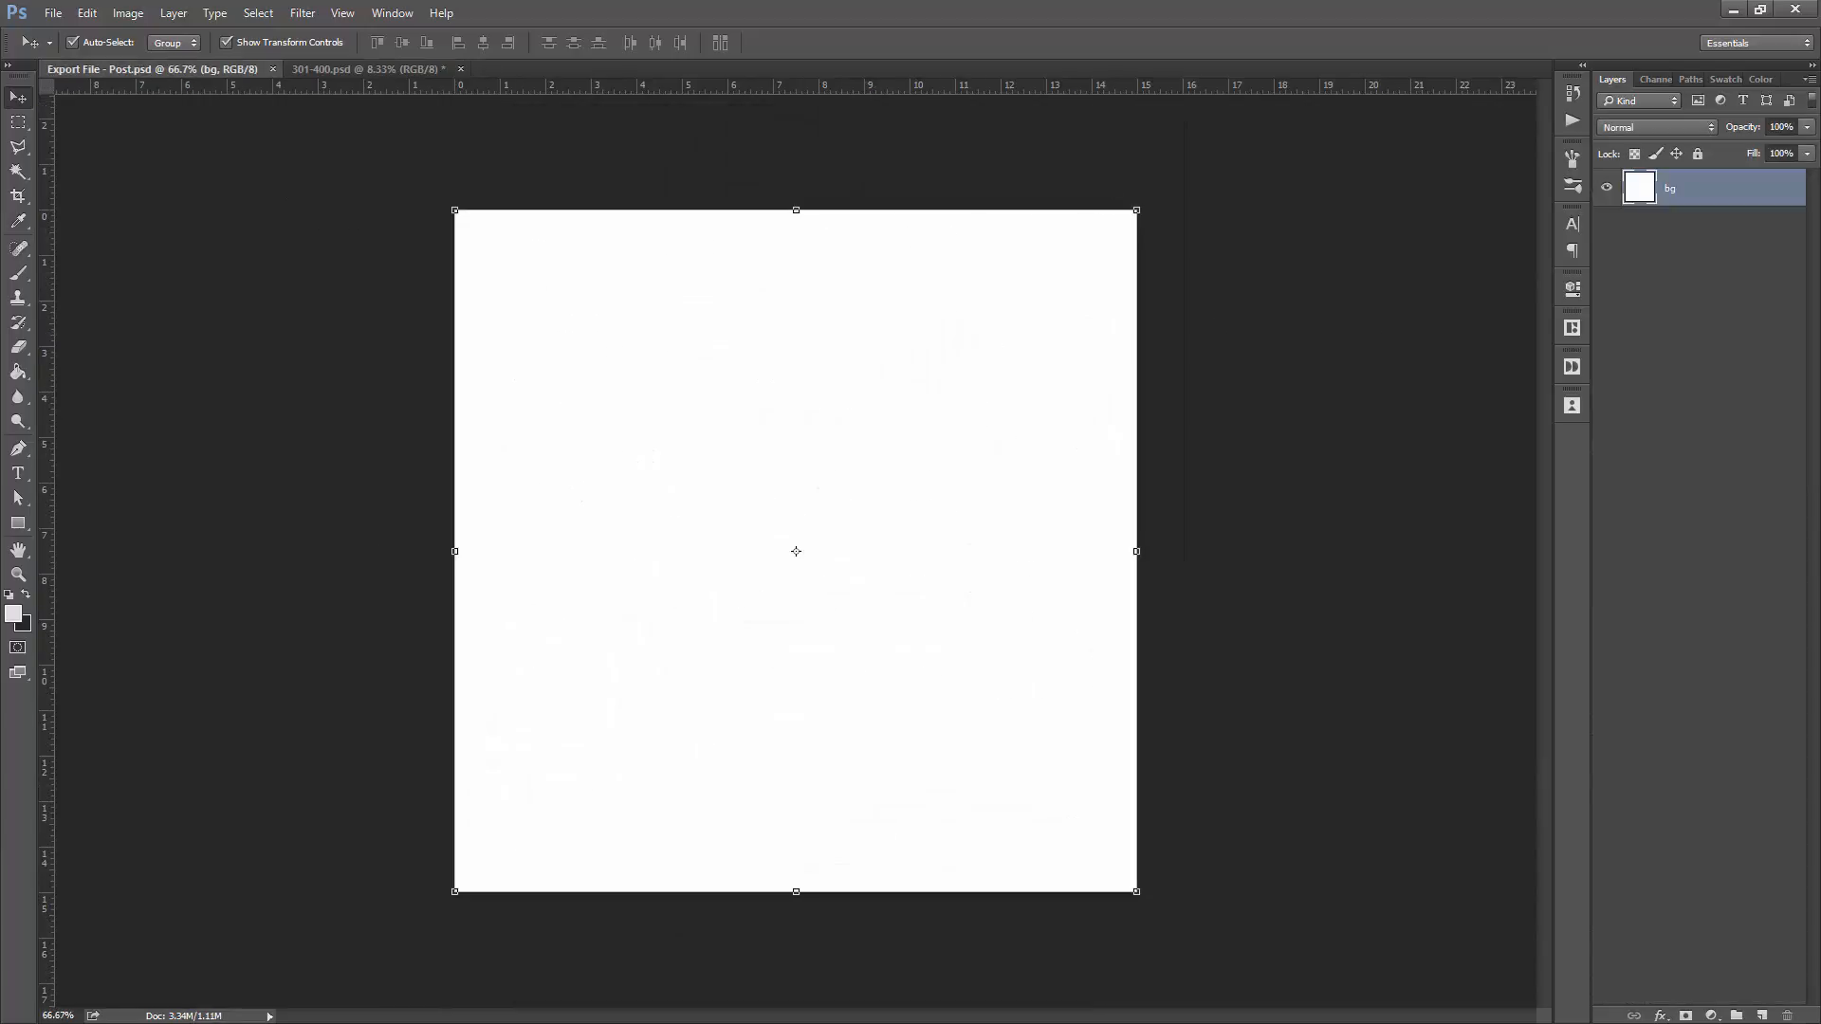
drag(0, 345, 951, 342)
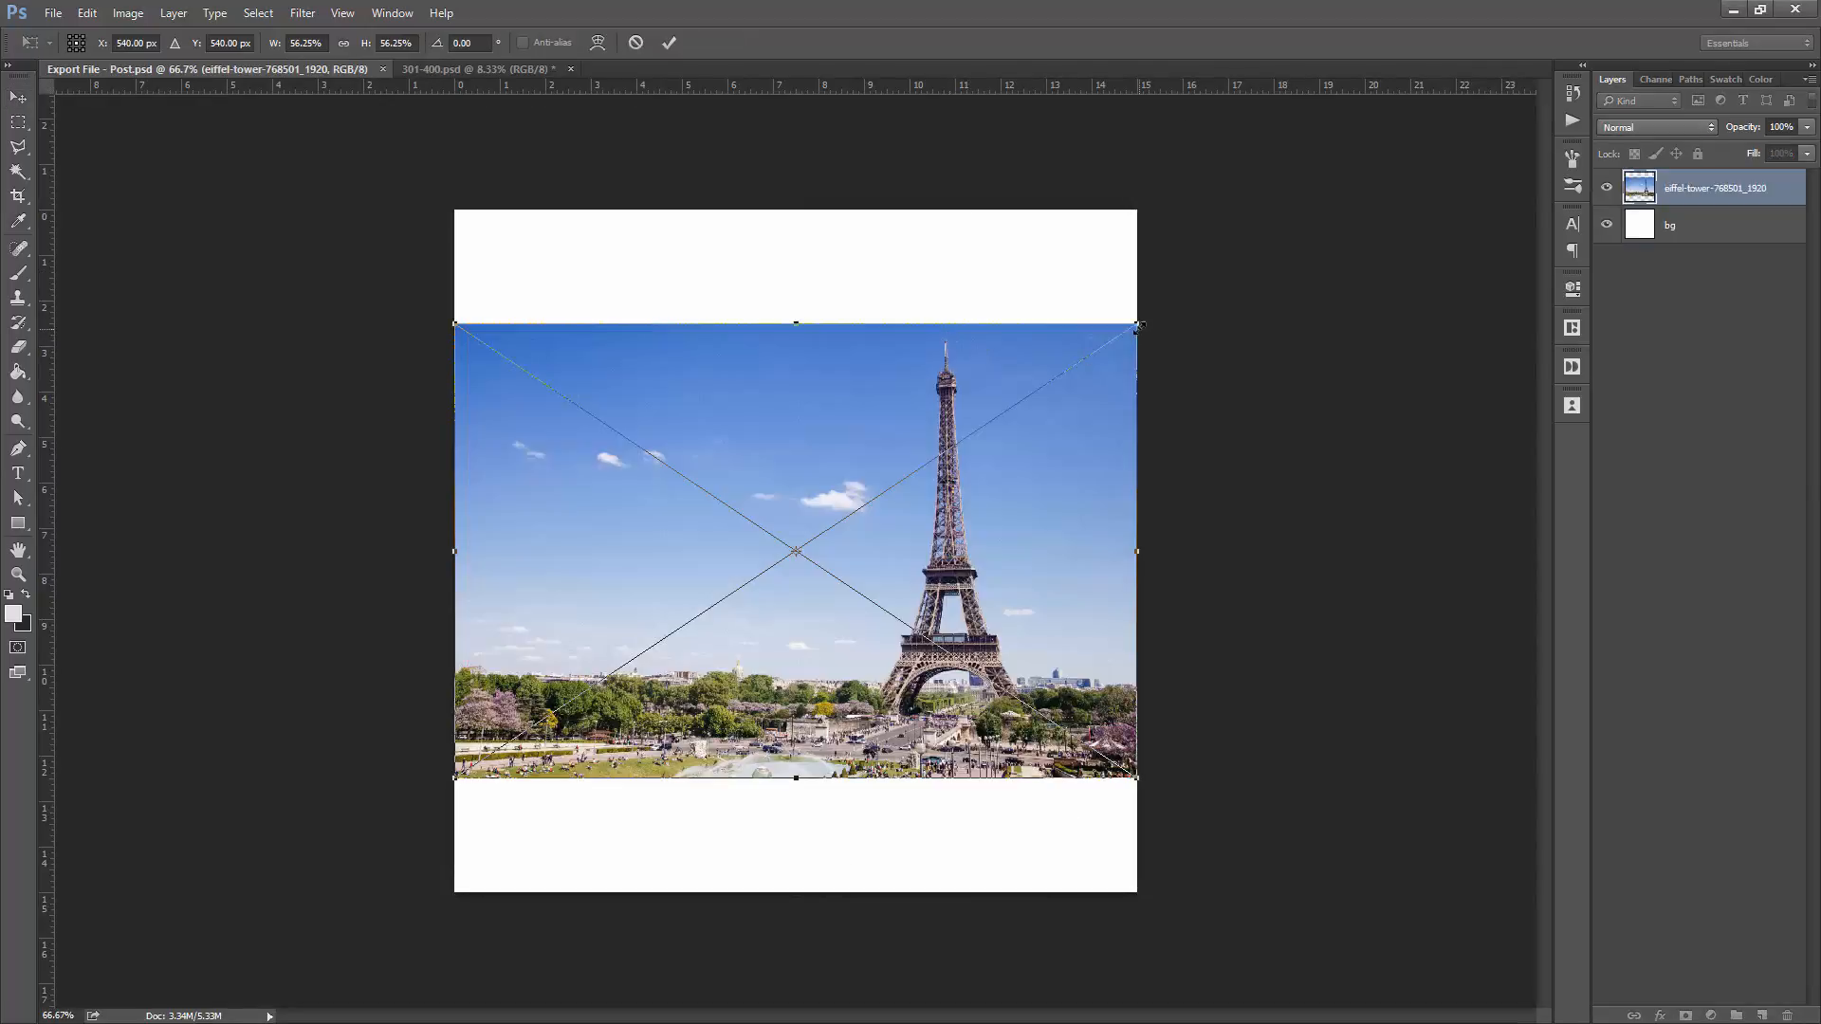
drag(1137, 325, 1299, 191)
drag(1261, 317, 1214, 320)
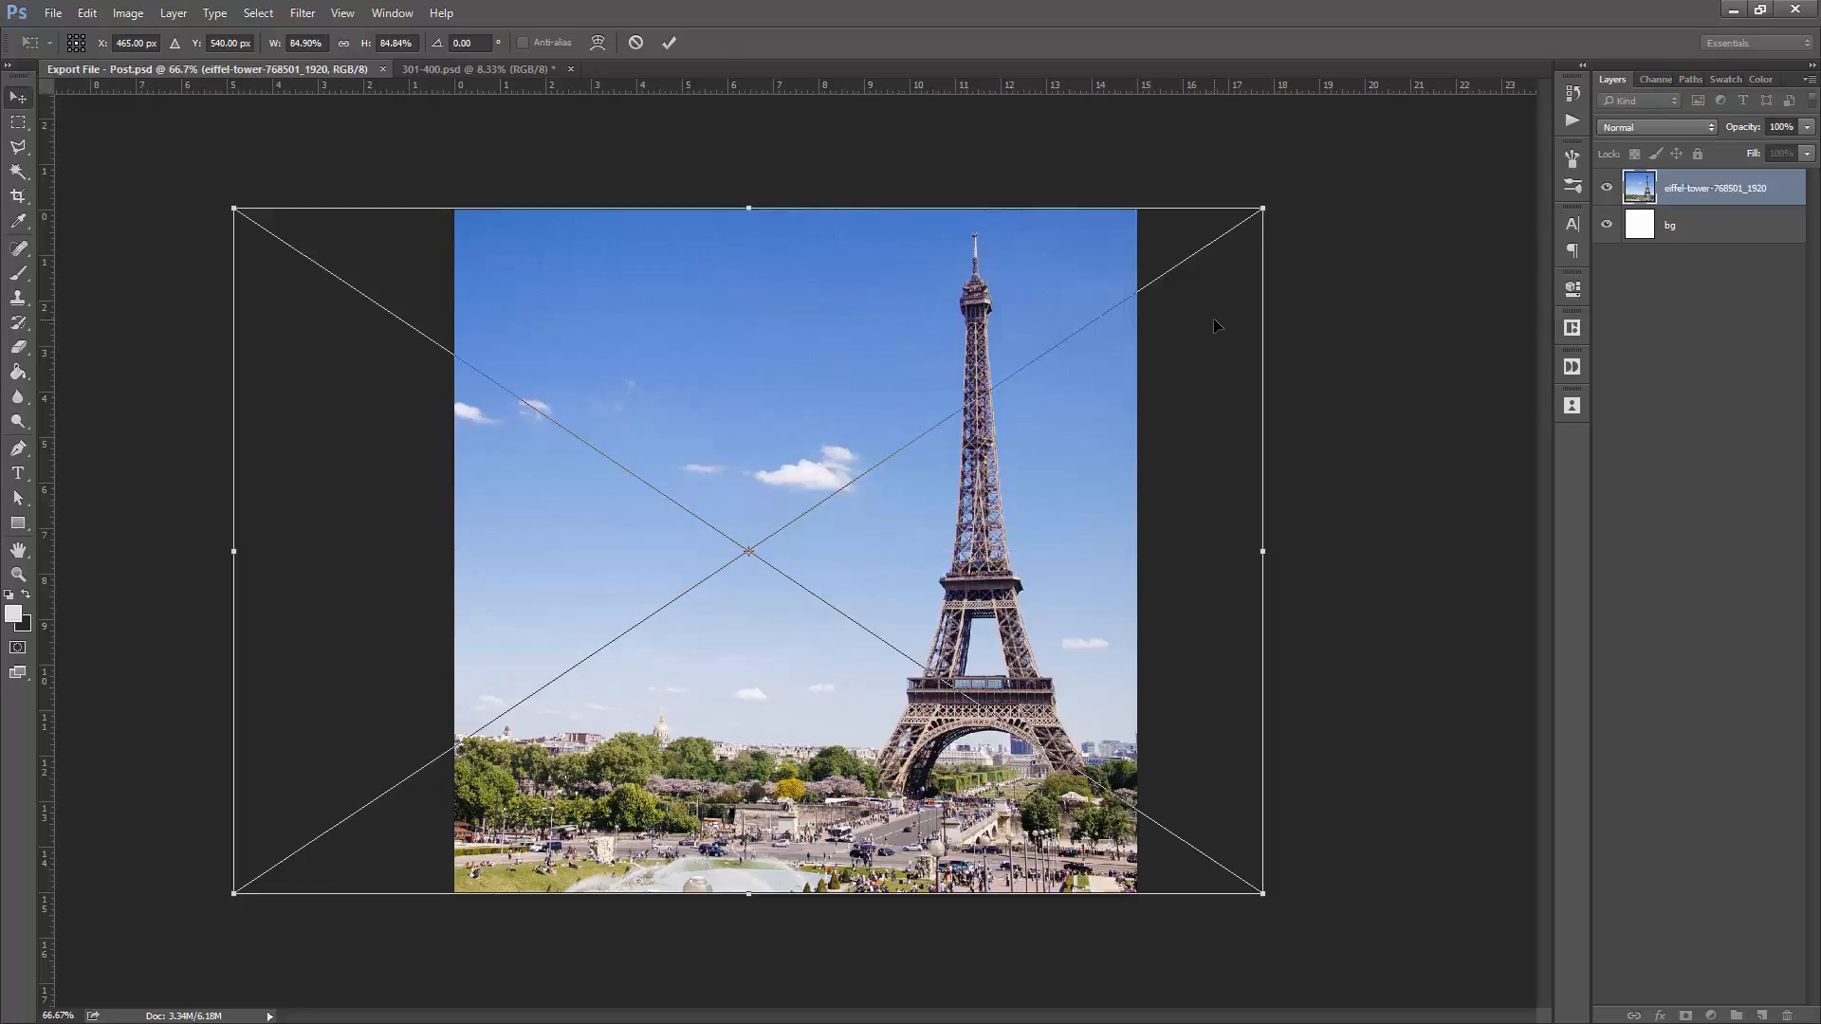
key(Return)
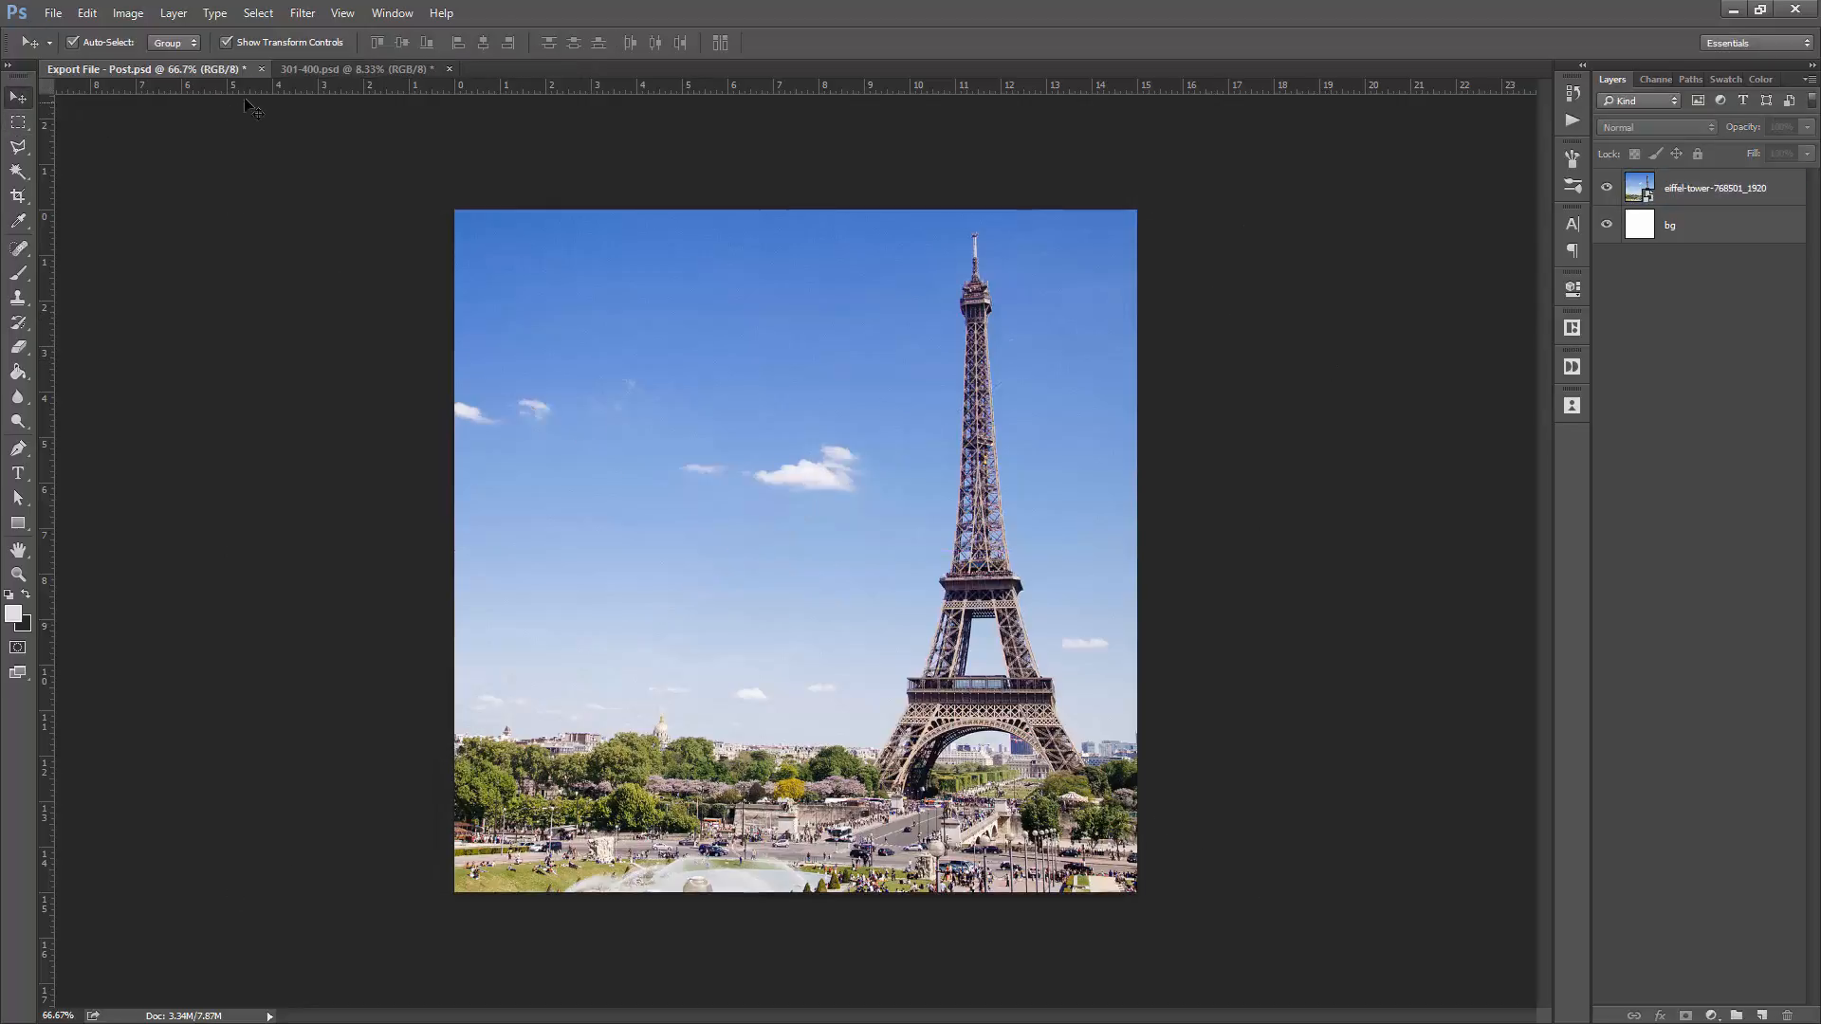
- Set the Move tool's auto-select to Layer and copy template 351's "GO WILD FOR A WHILE" text onto the sky in Export File - Post
click(302, 68)
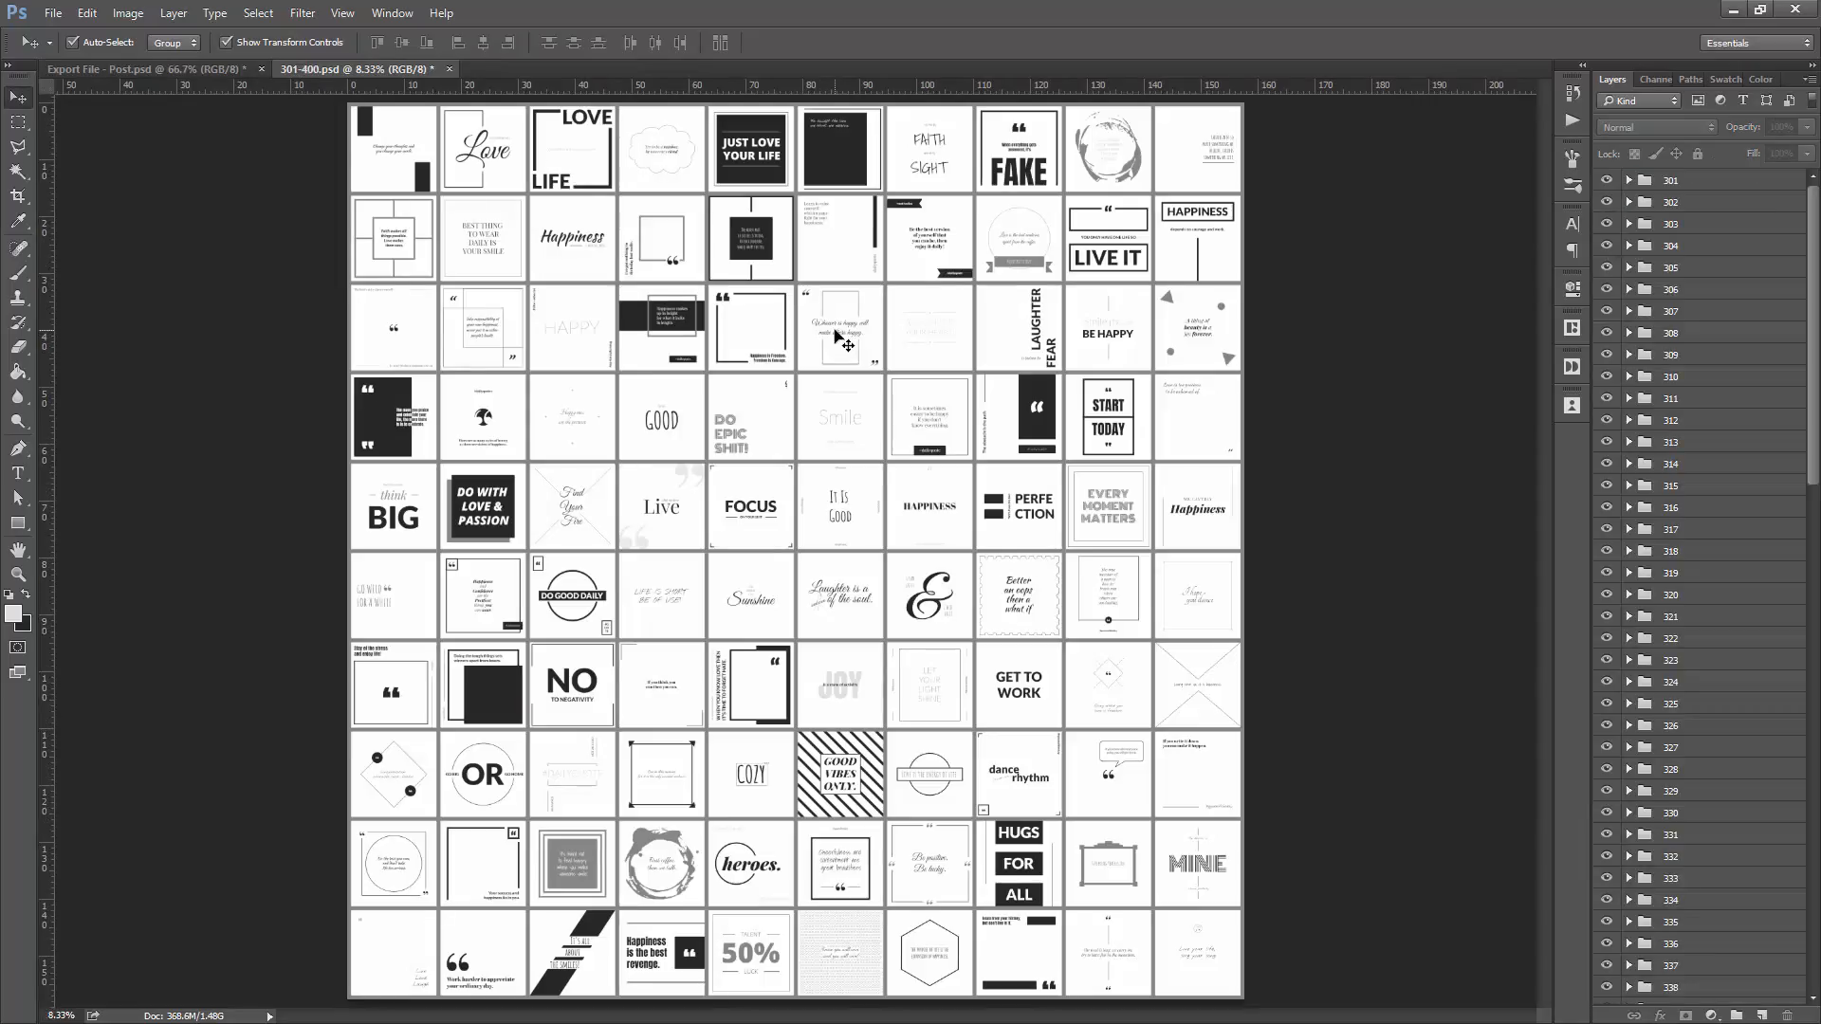
click(227, 69)
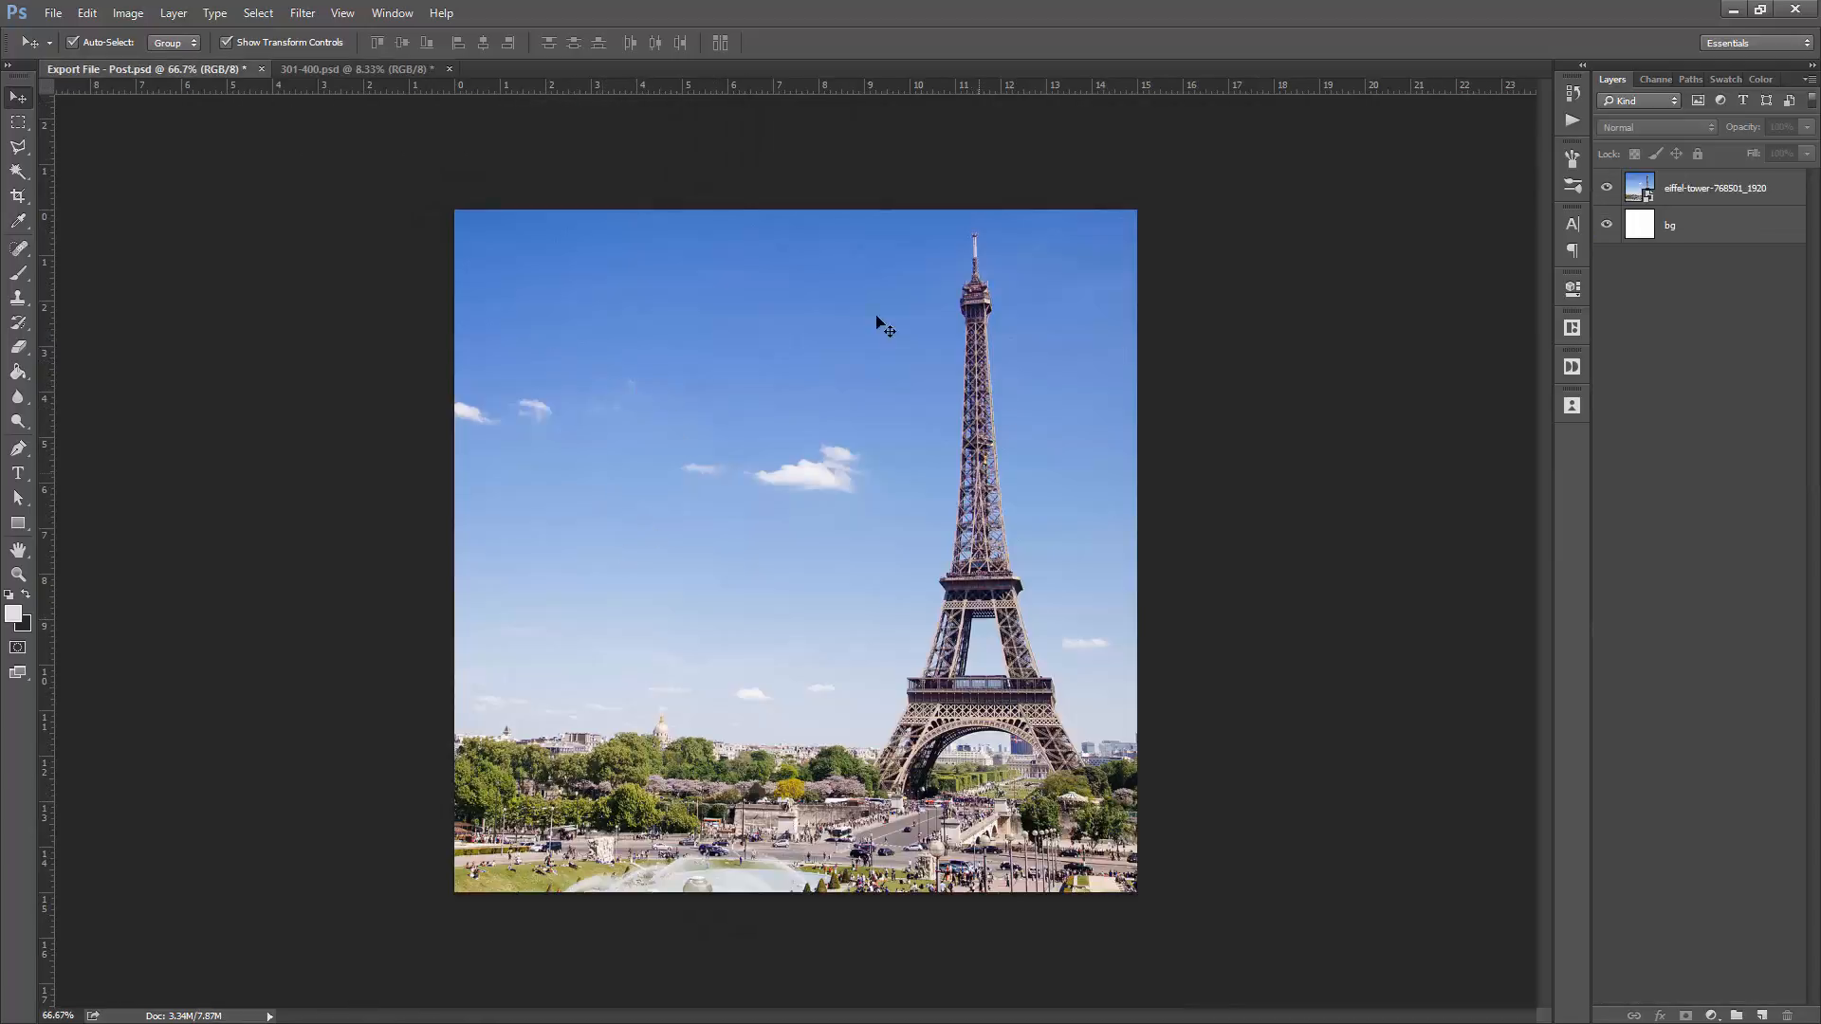
click(393, 70)
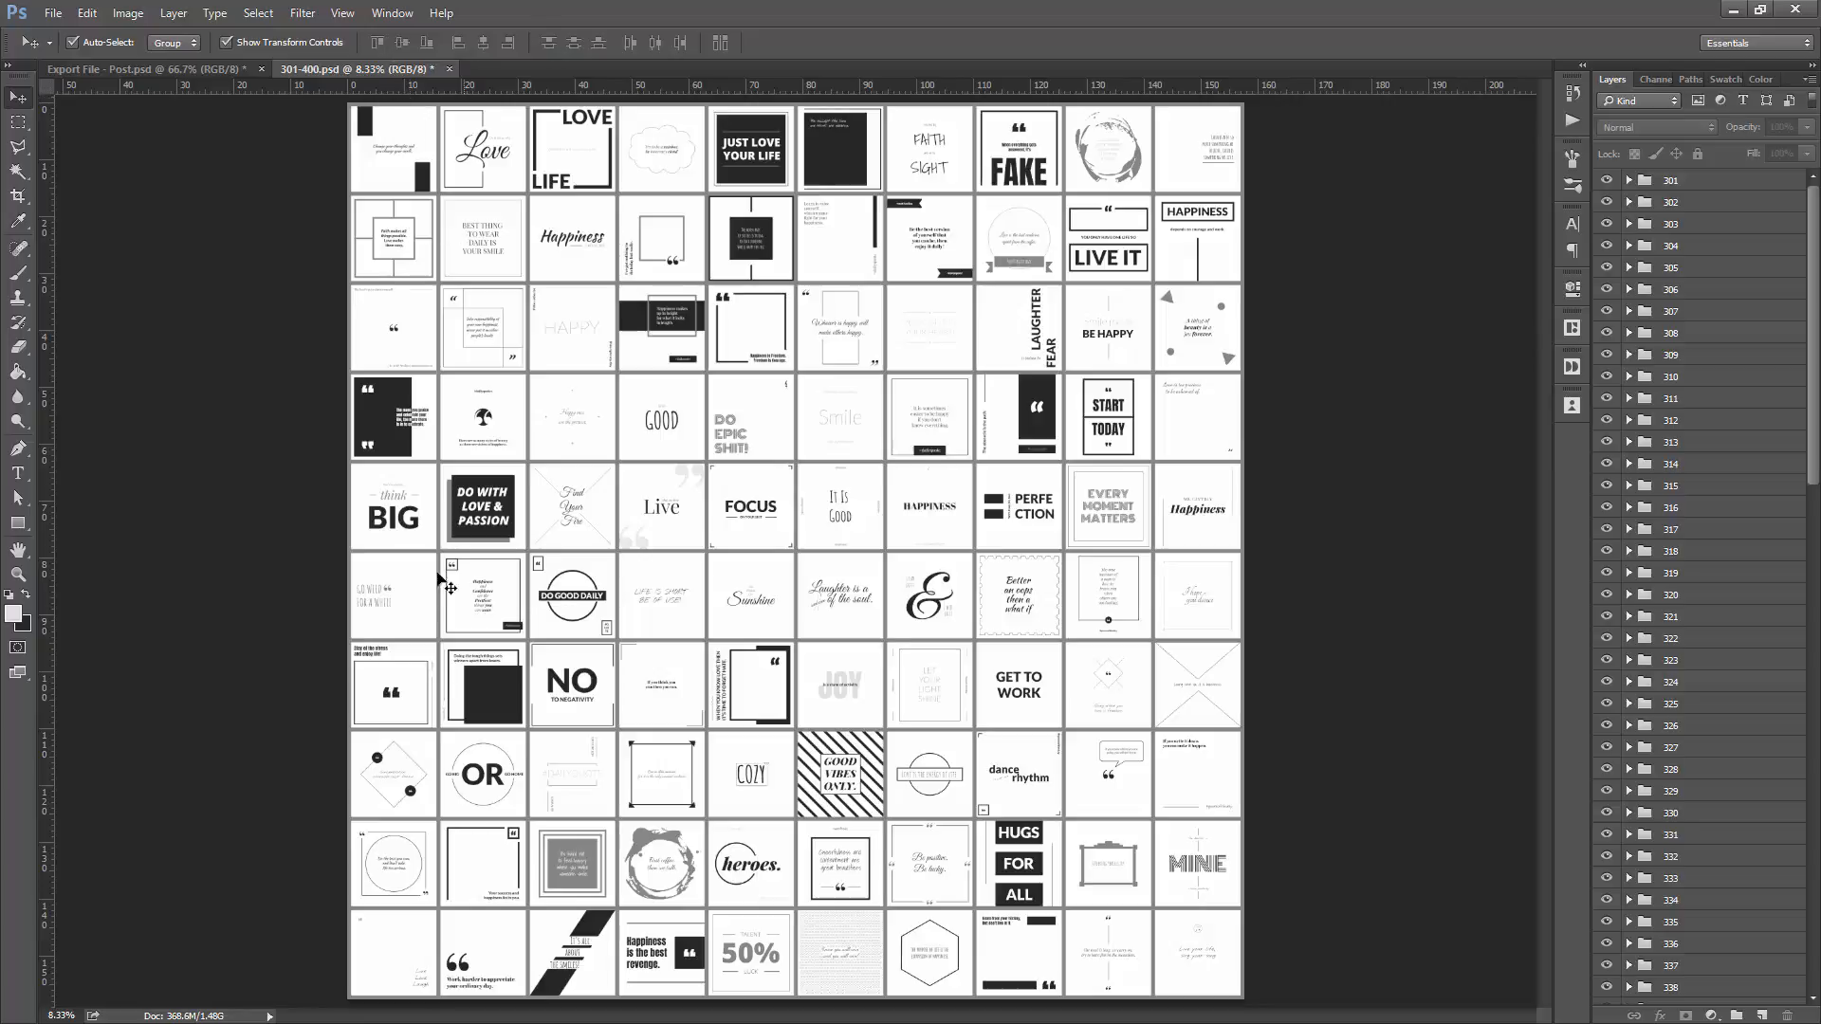
click(384, 603)
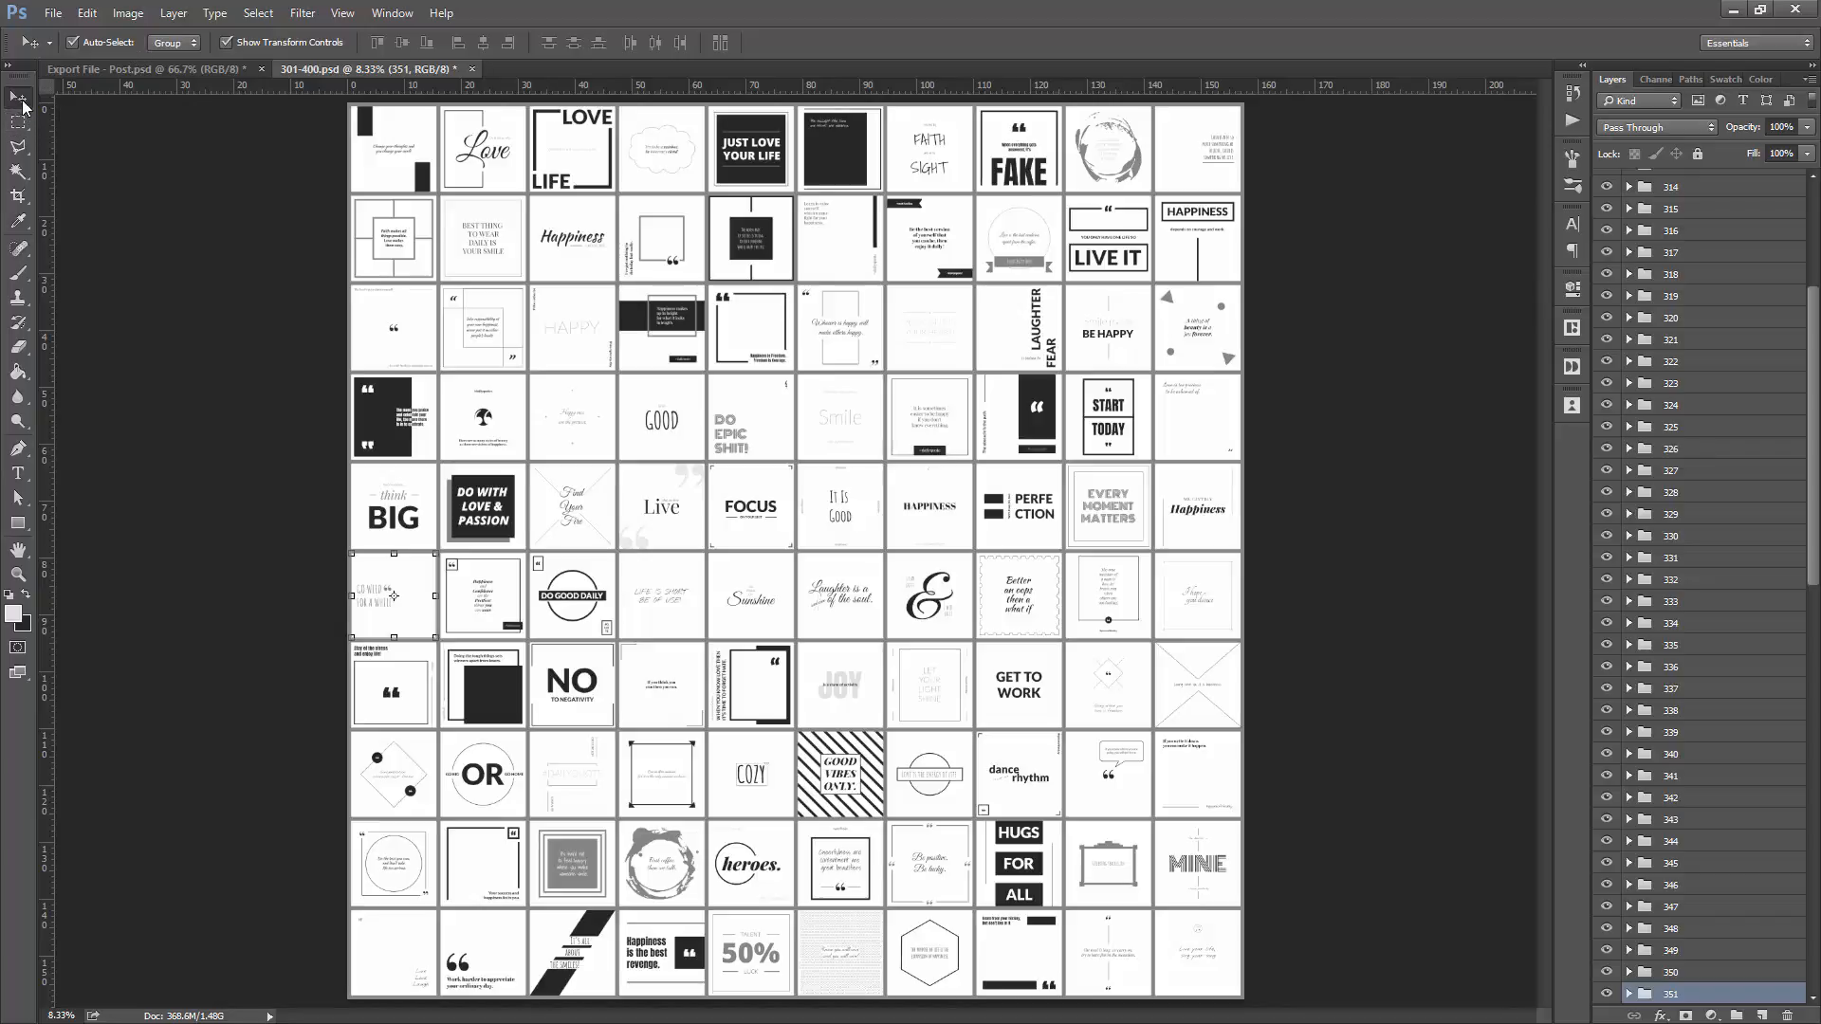
click(178, 45)
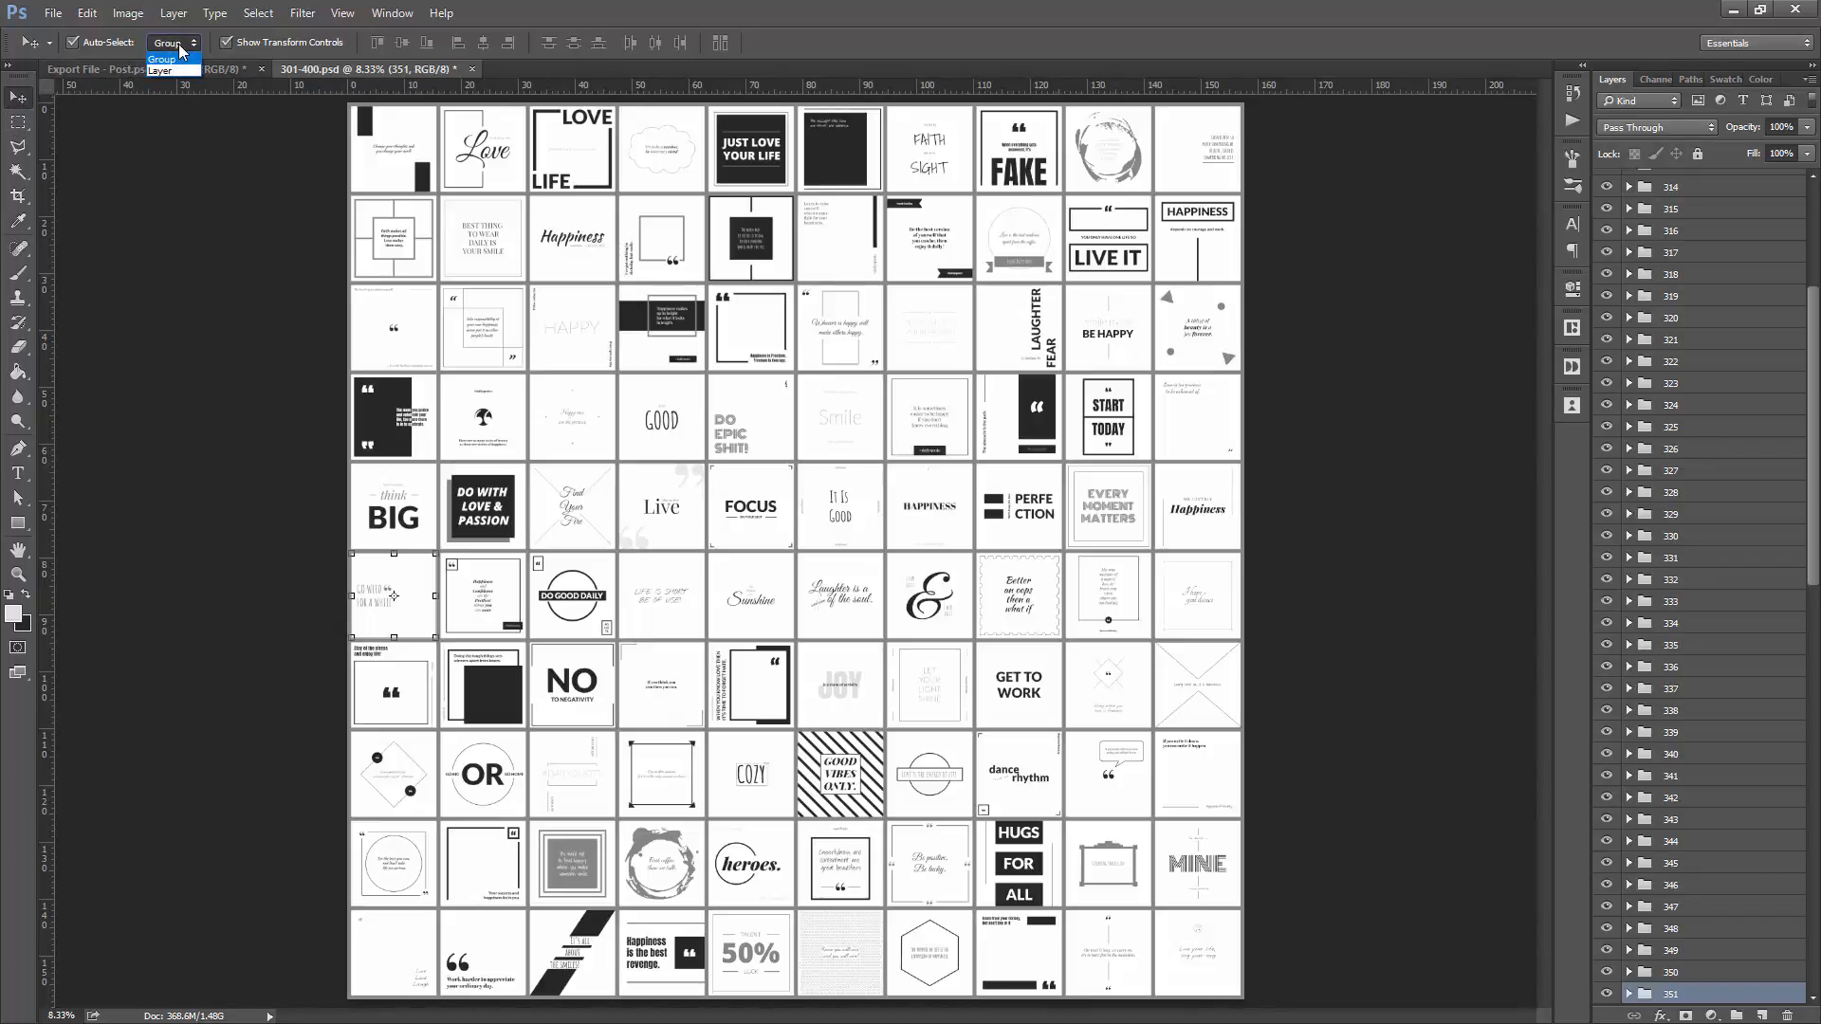
click(166, 71)
click(372, 585)
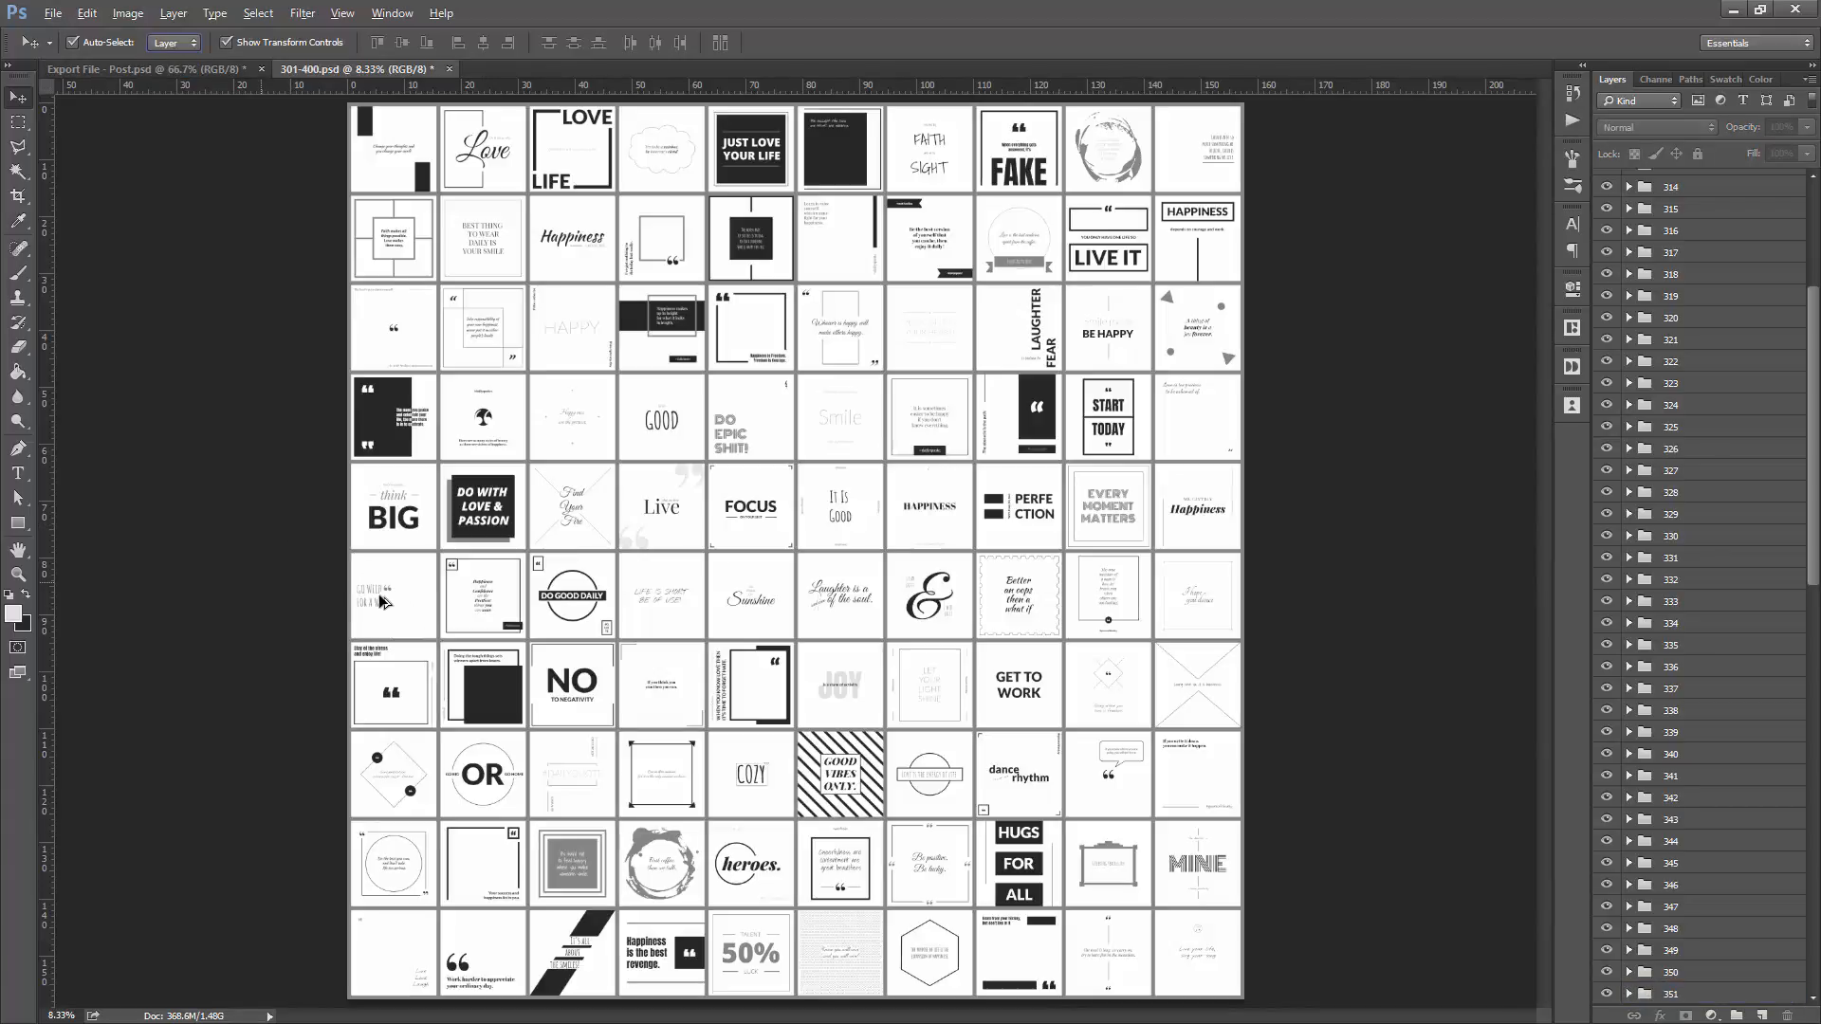
key(ctrl+space)
drag(365, 577, 671, 434)
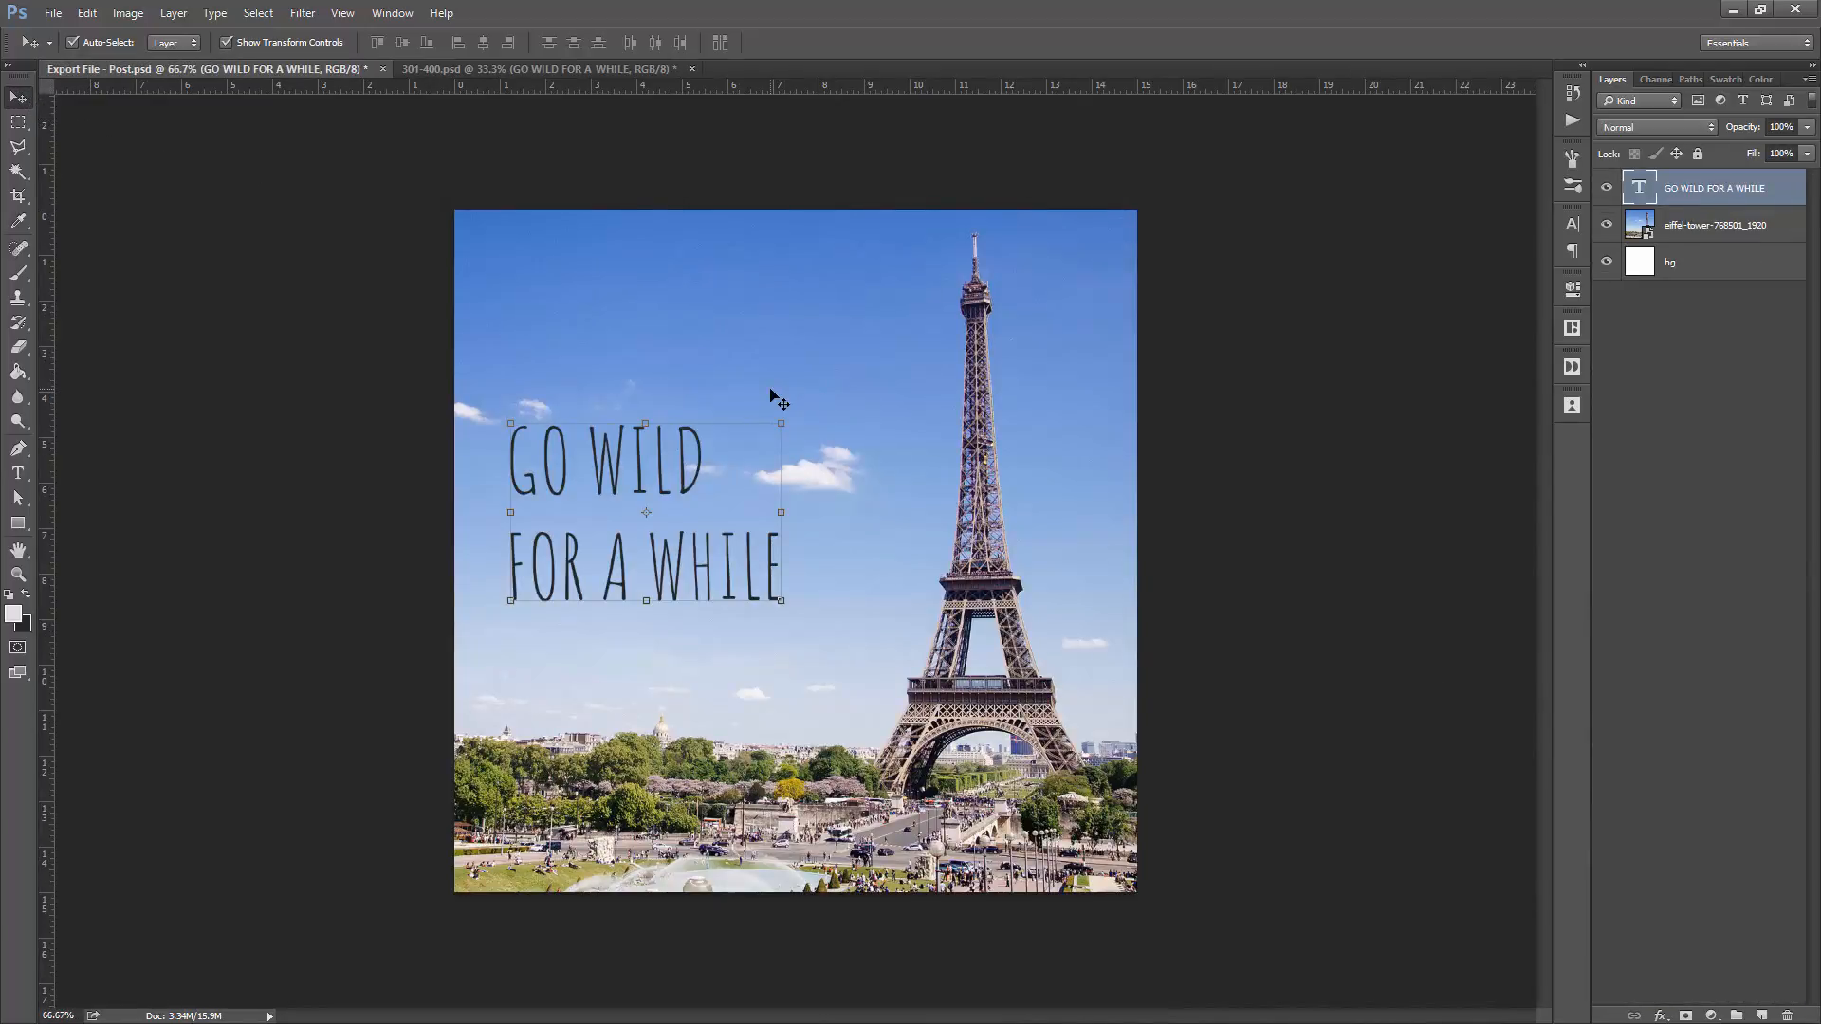
- Replace the copied text with "BEST REASONS" on the first line and "TO VISIT PARIS" on the second
key(t)
click(702, 453)
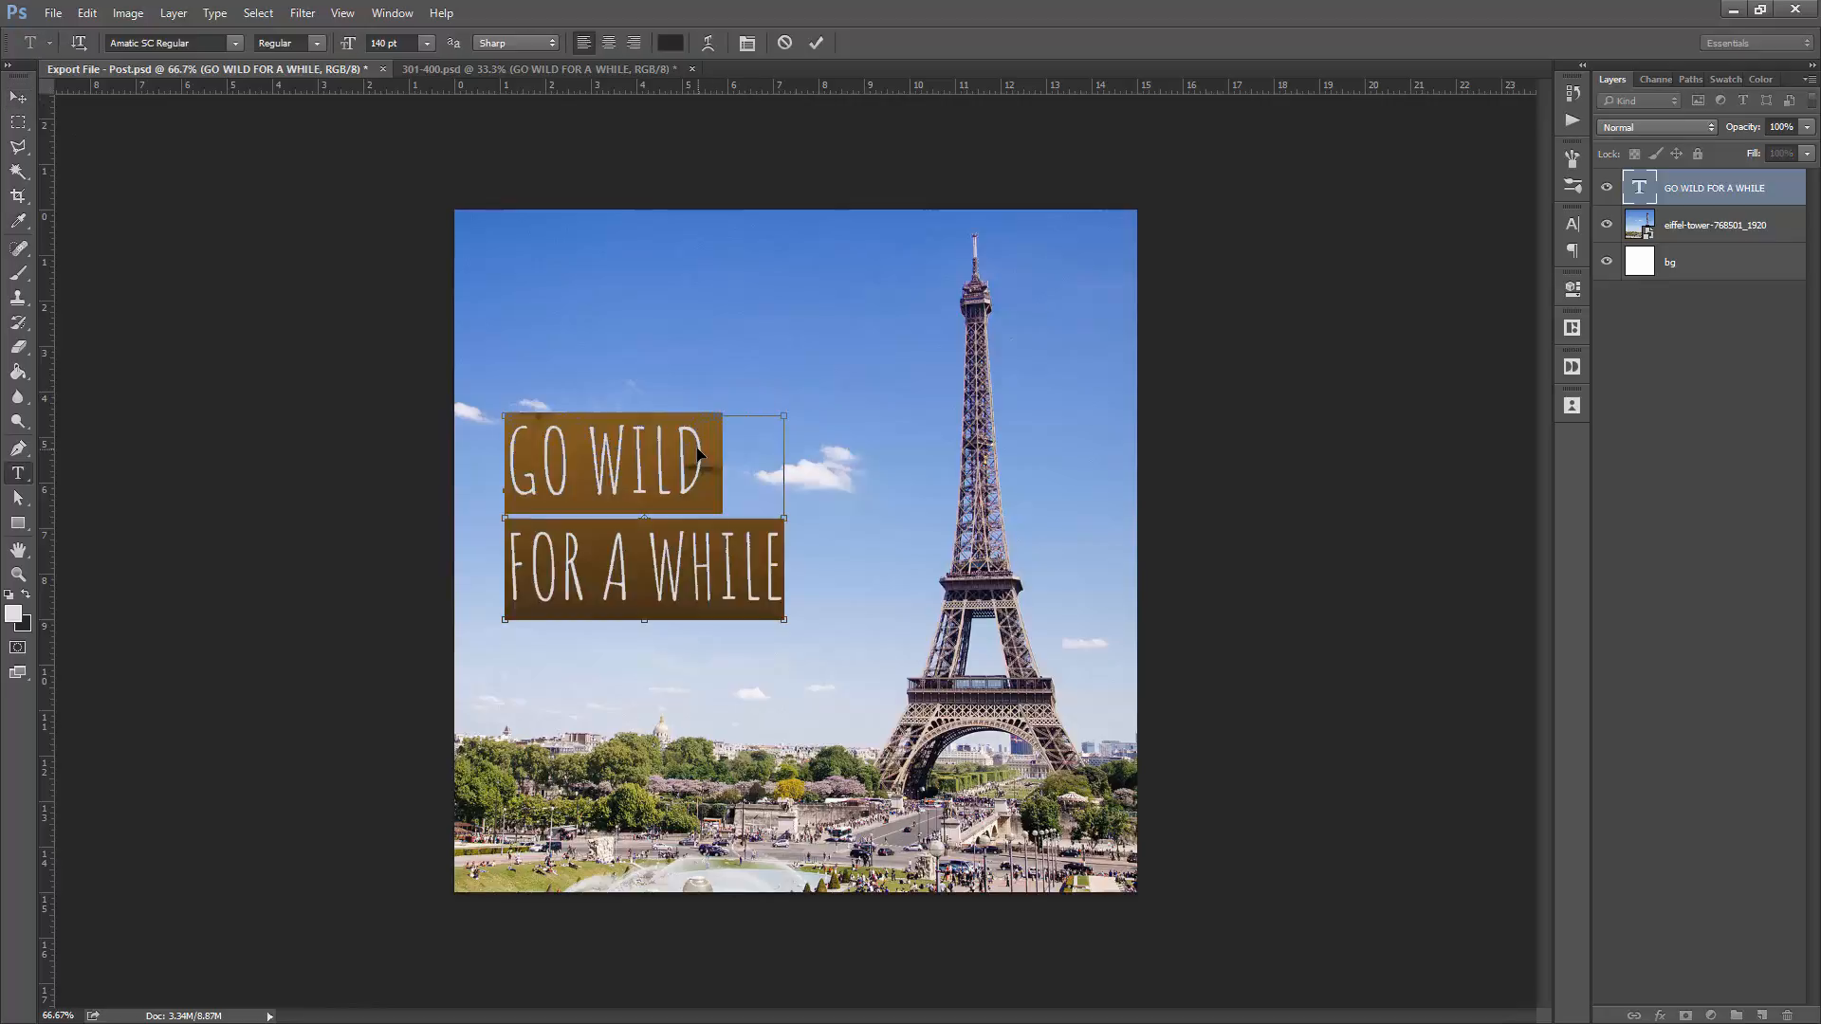
key(ctrl+a)
text(REA)
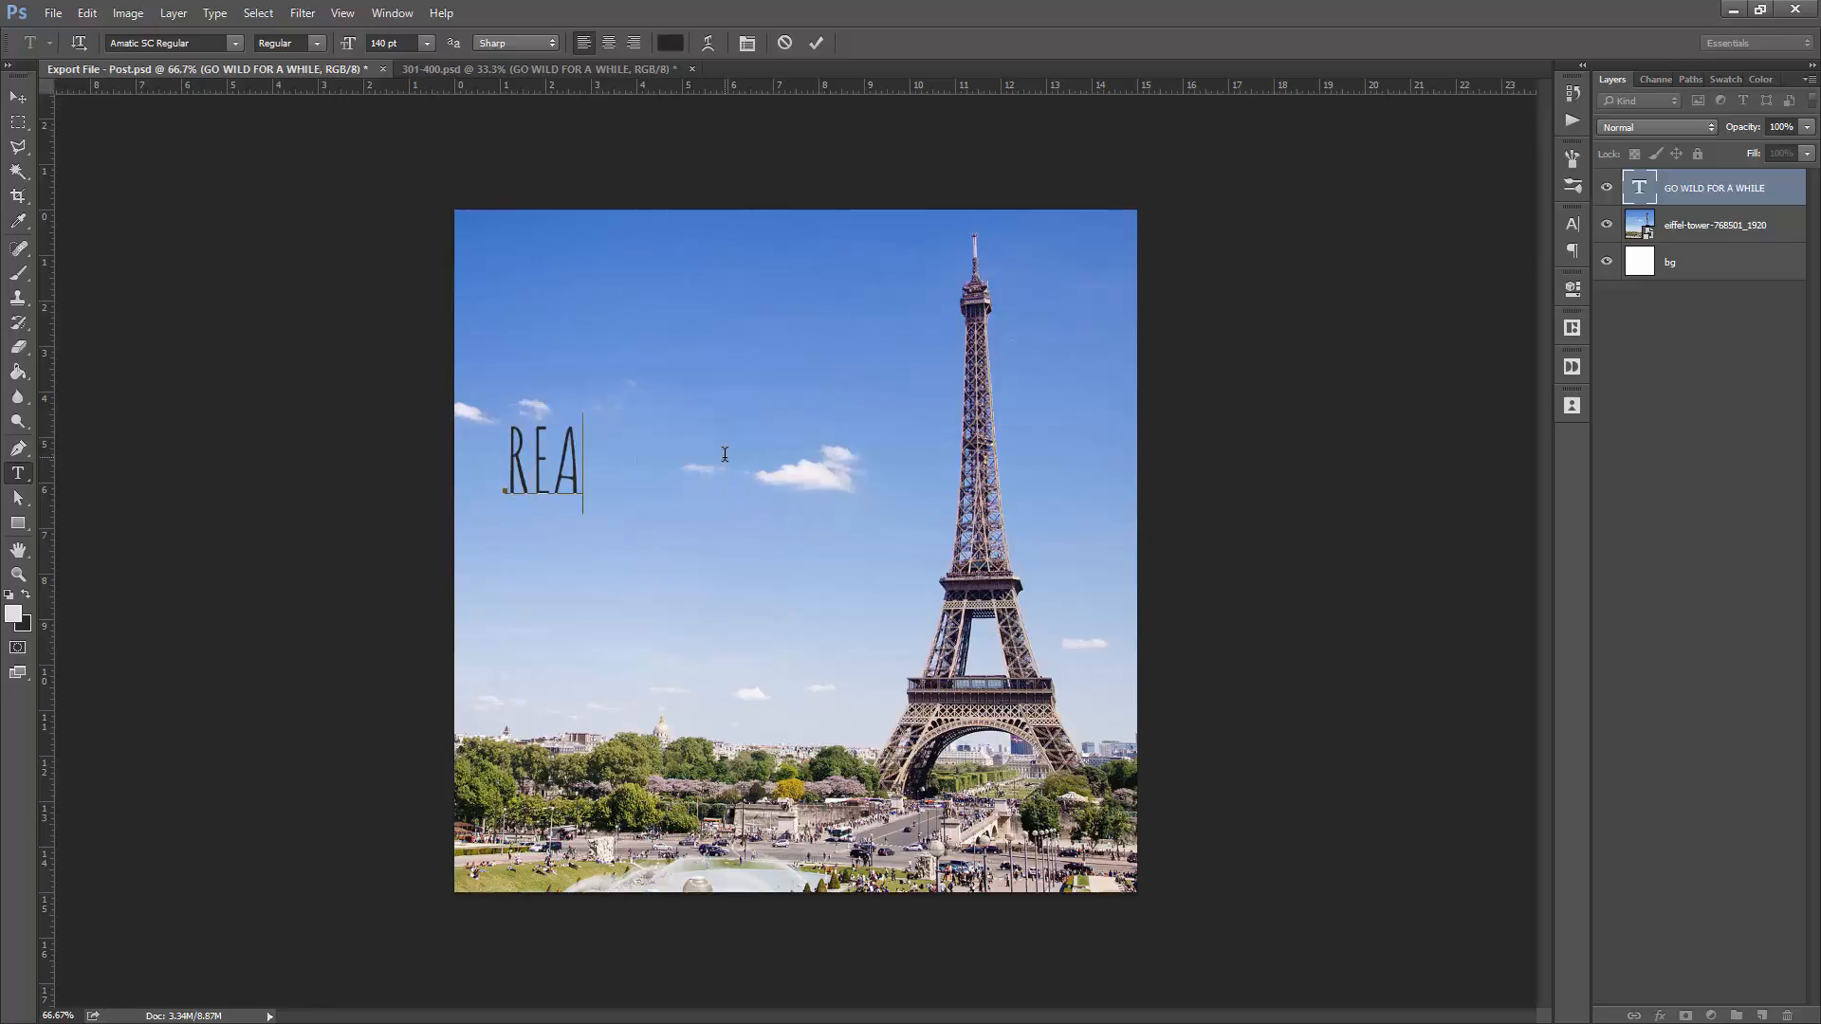
text(SONS)
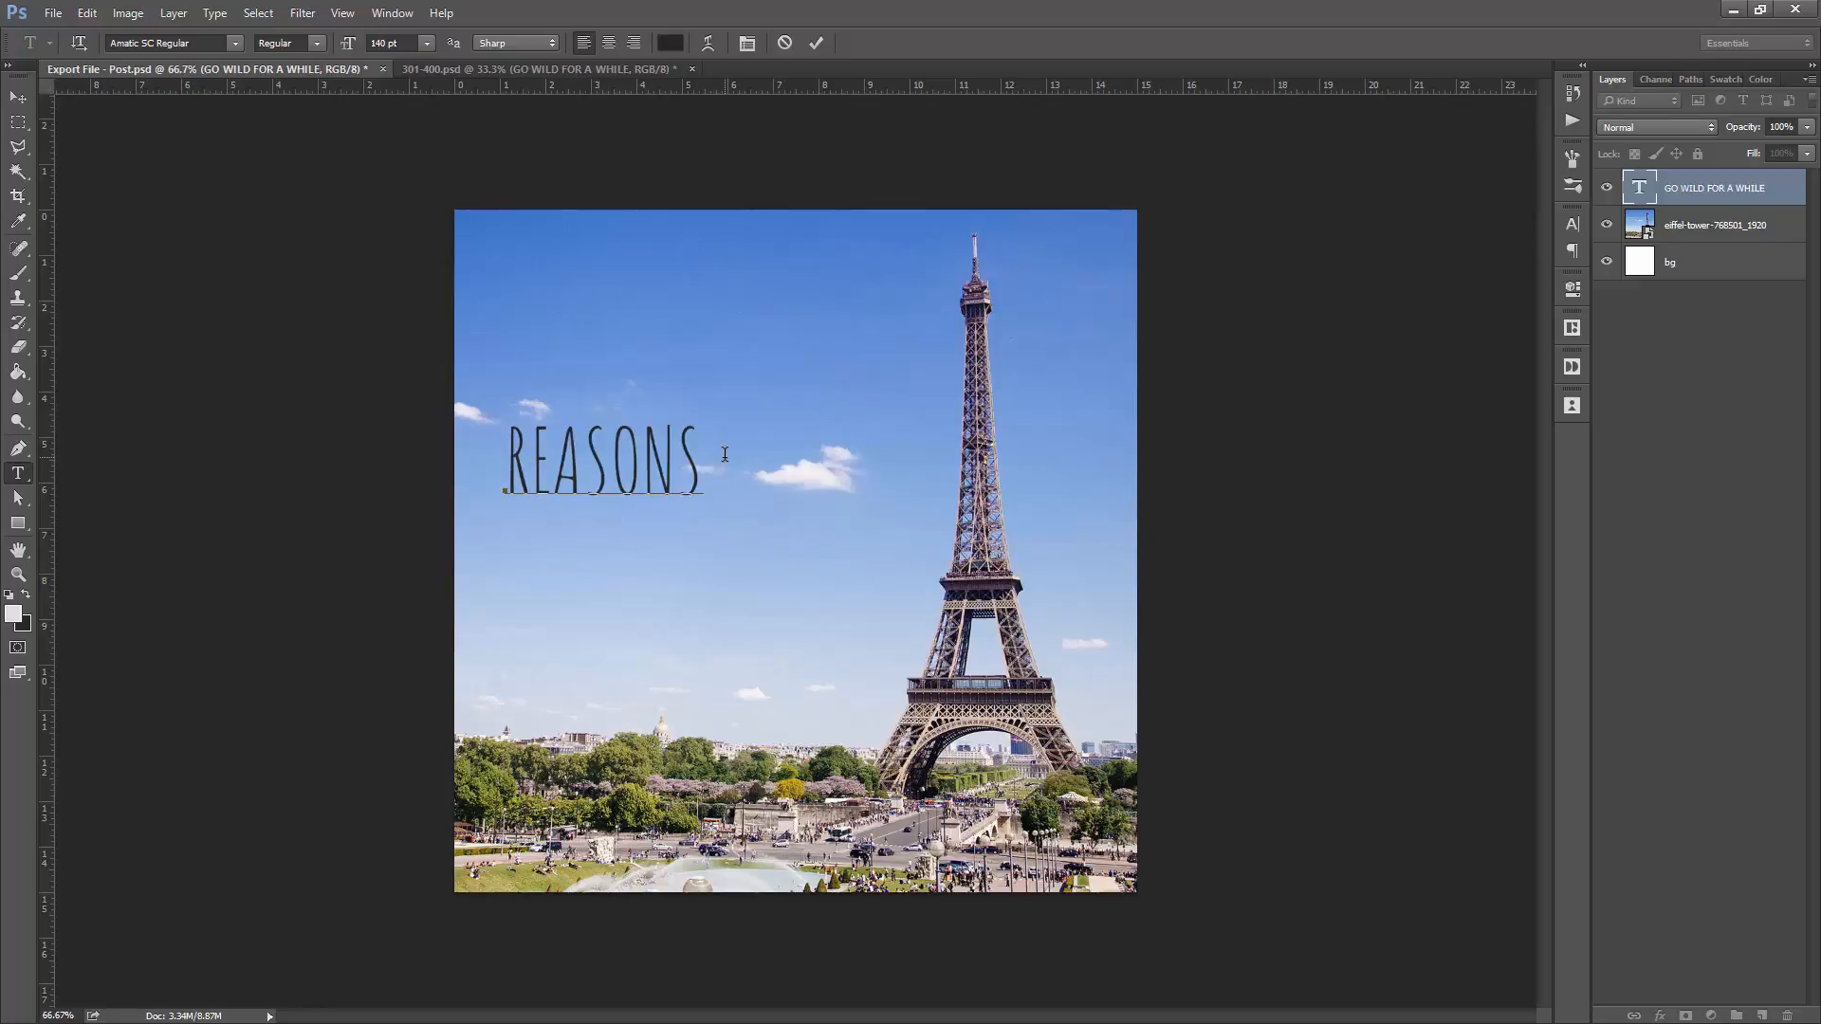
key(Left)
key(Left)
key(Left)
key(Left)
key(Left)
key(Left)
text(BEST)
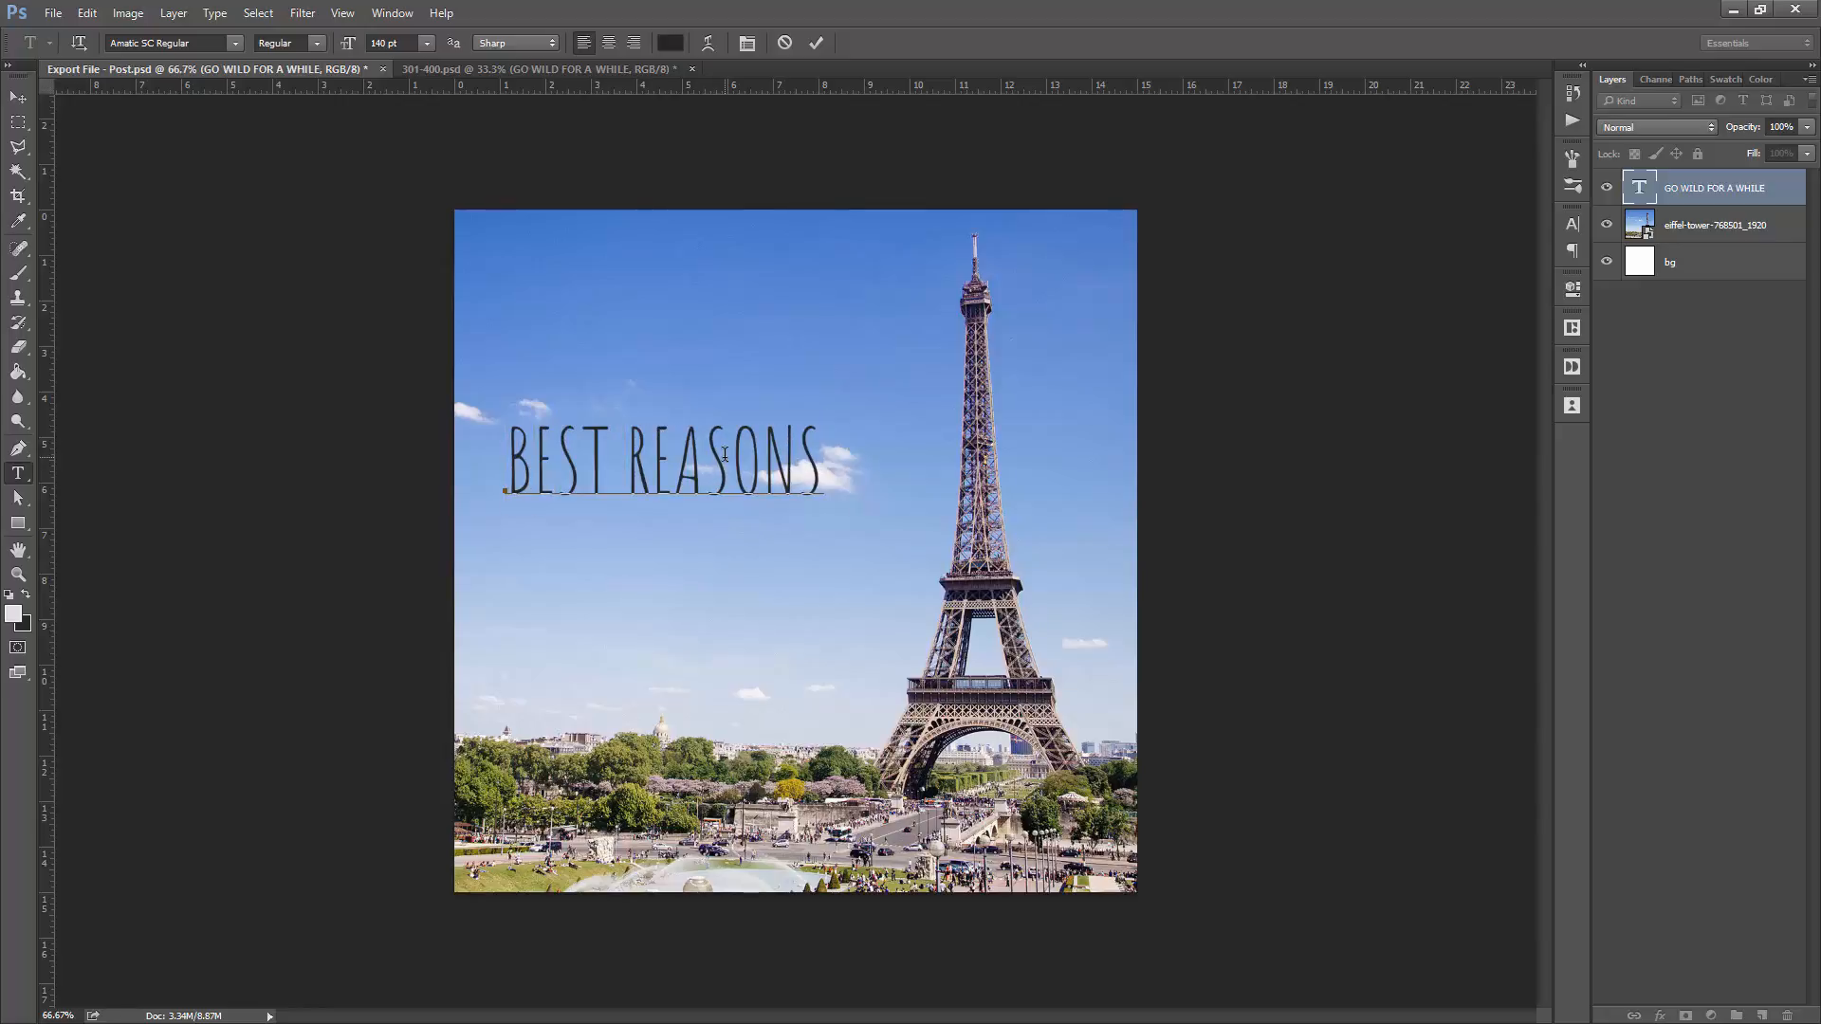
key(Return)
text(TO VISIT PARIS)
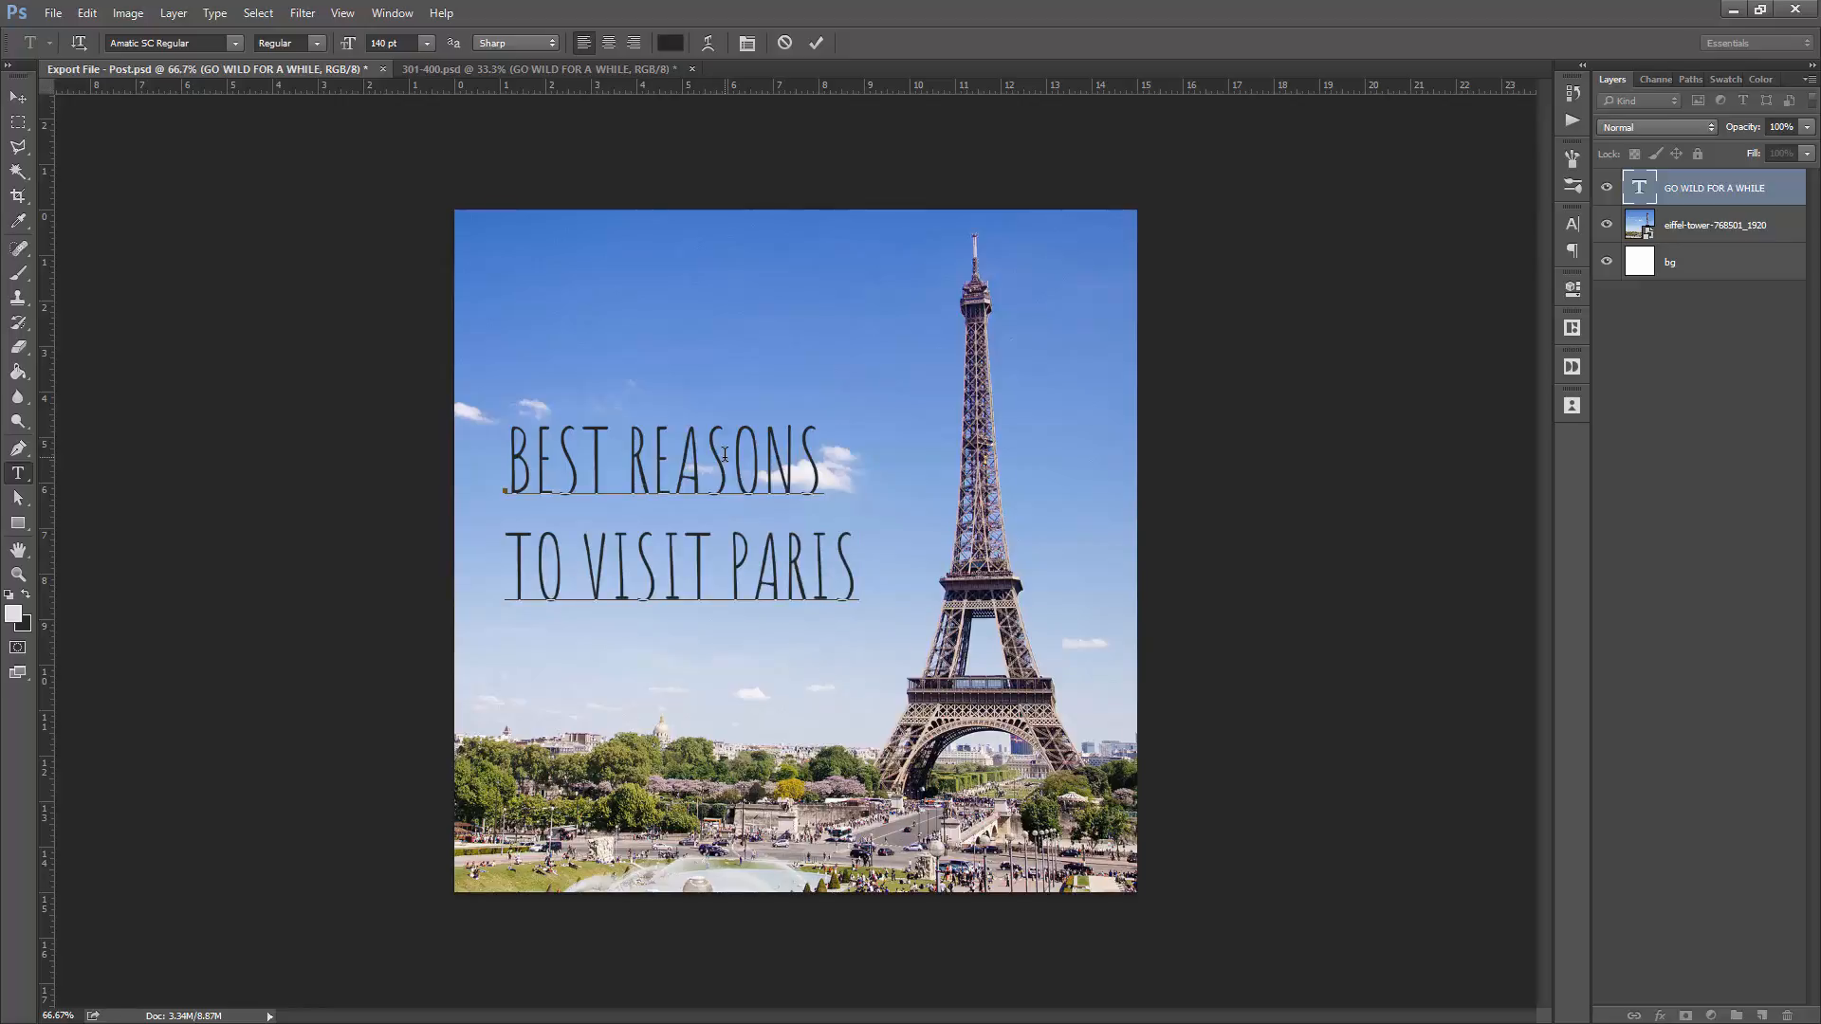
key(ctrl+Return)
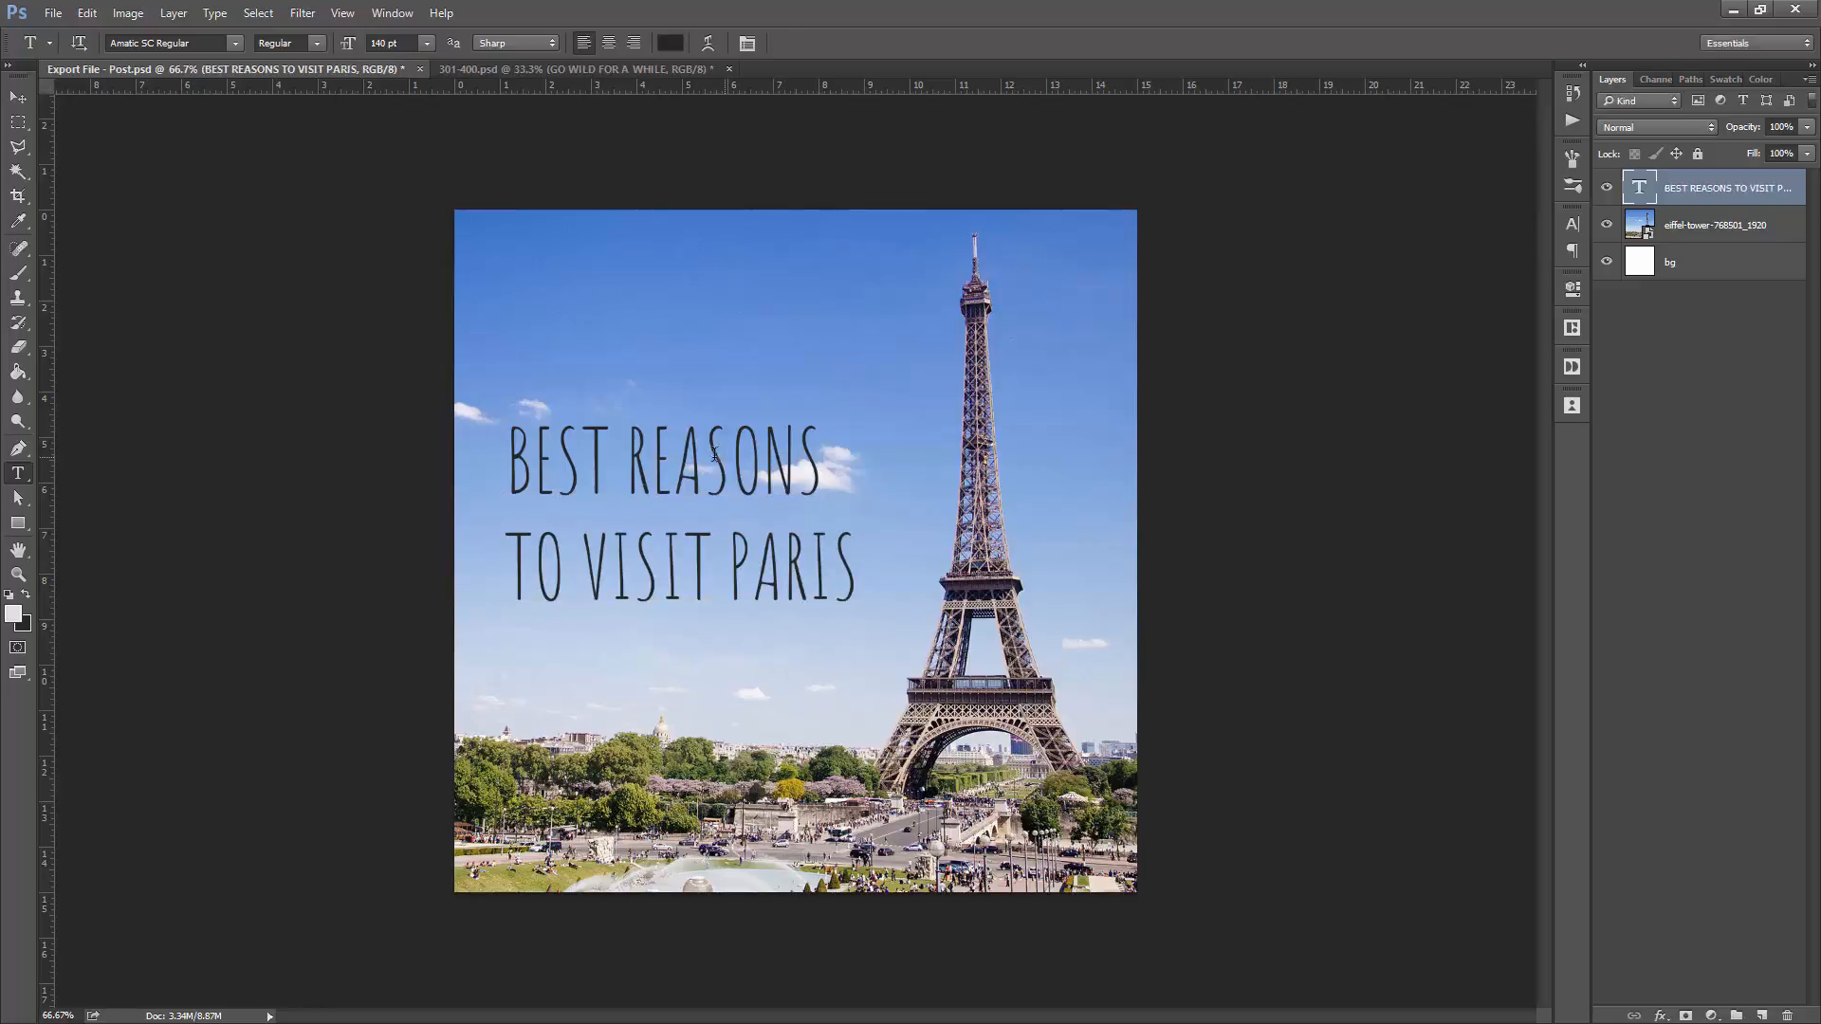
- Align the text layer to the canvas's vertical centre and left edge using the bg layer's outline as selection, then deselect
ctrl+click(1643, 268)
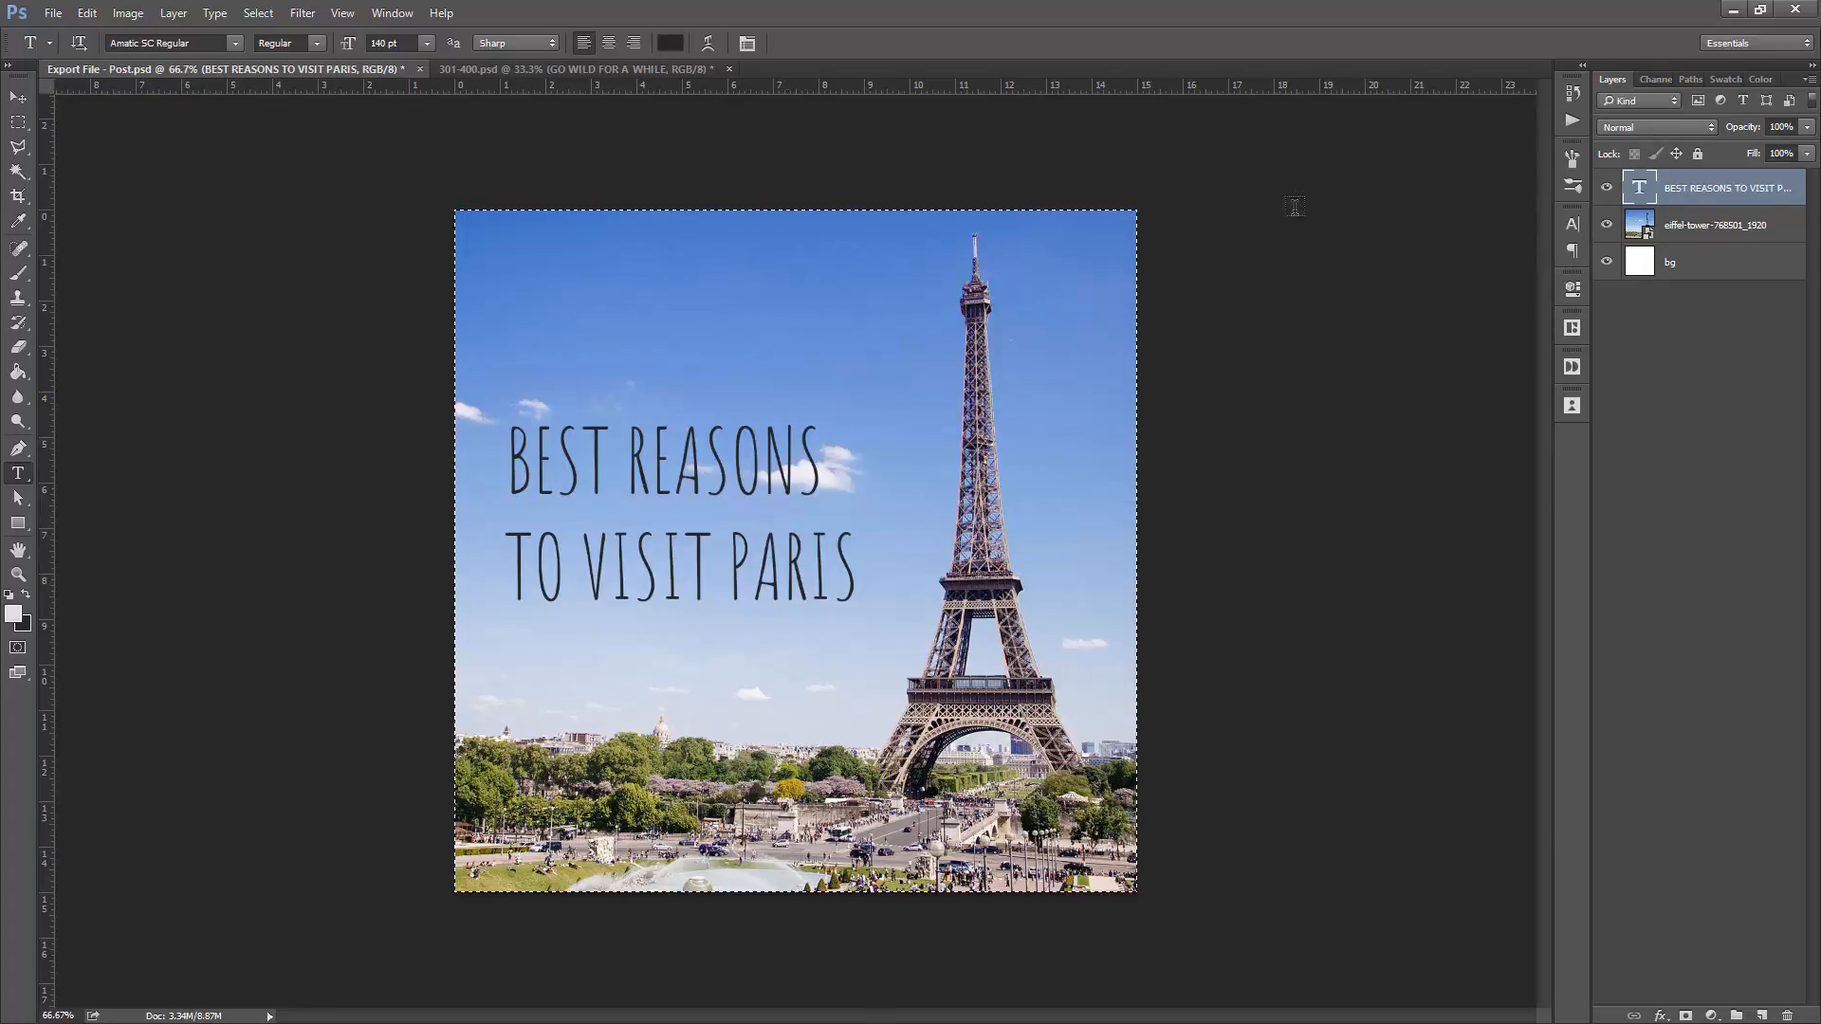
click(18, 97)
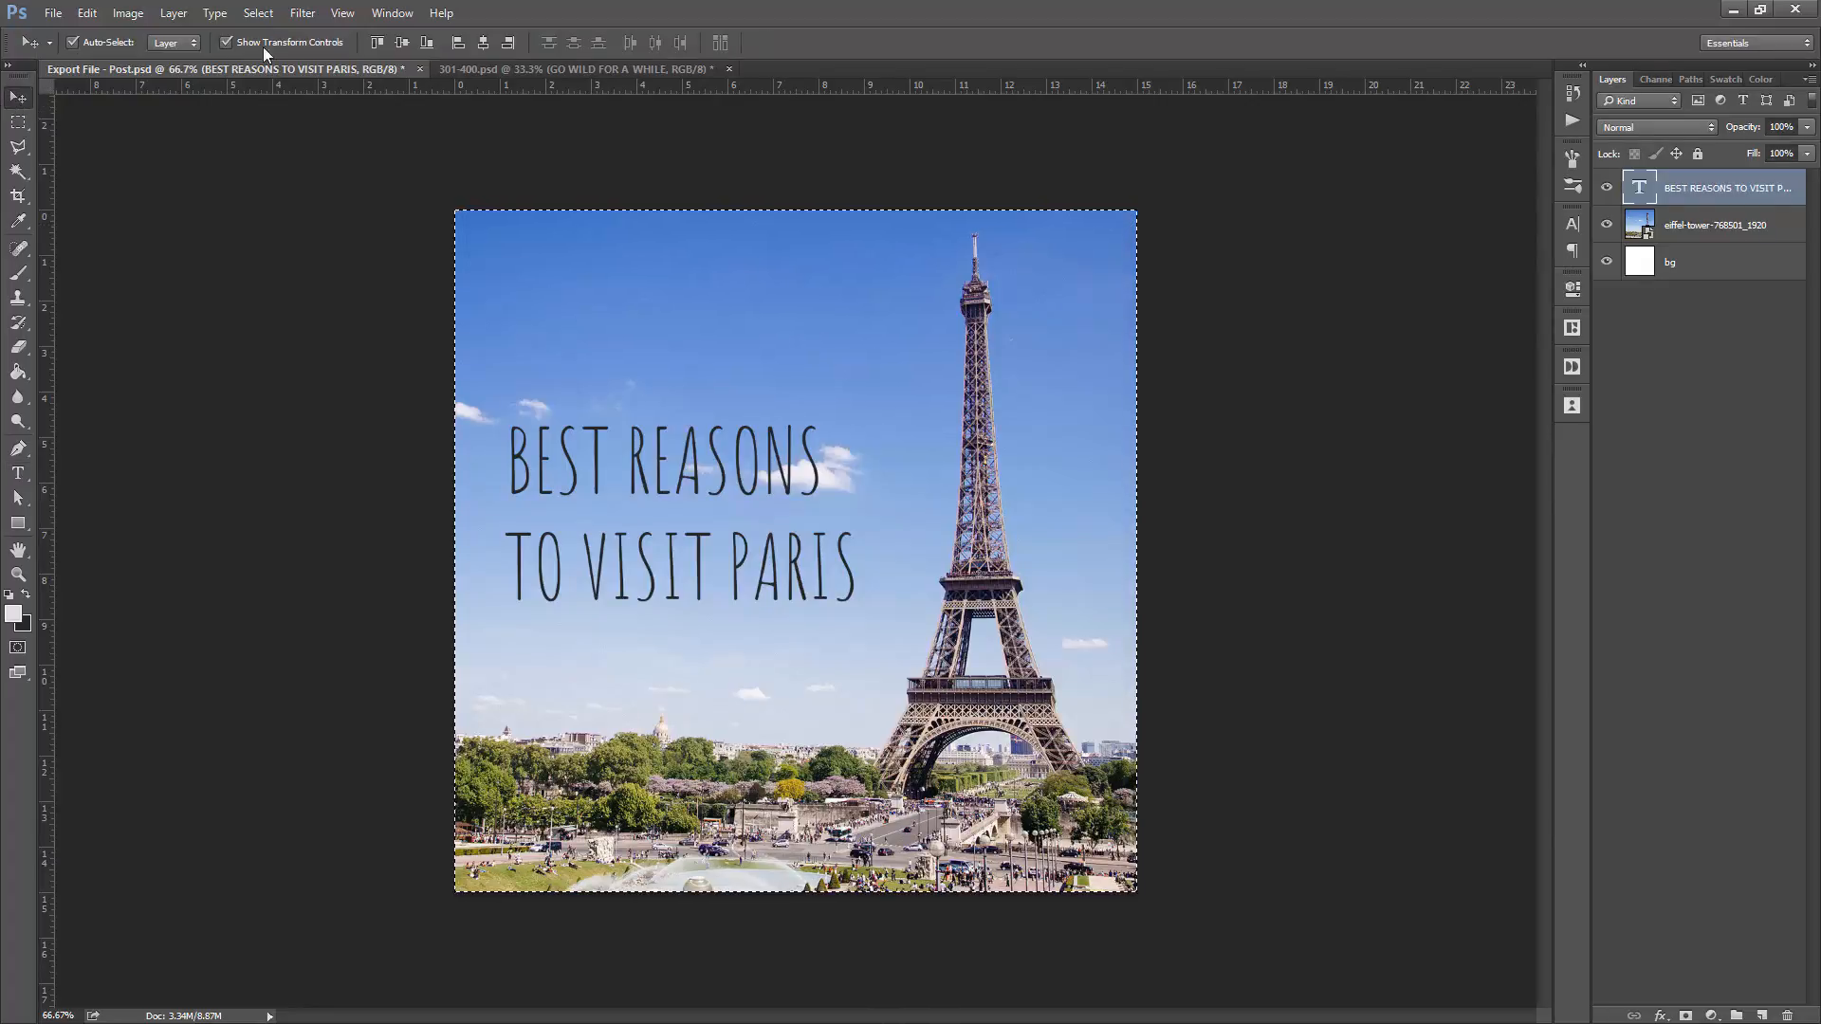
click(404, 42)
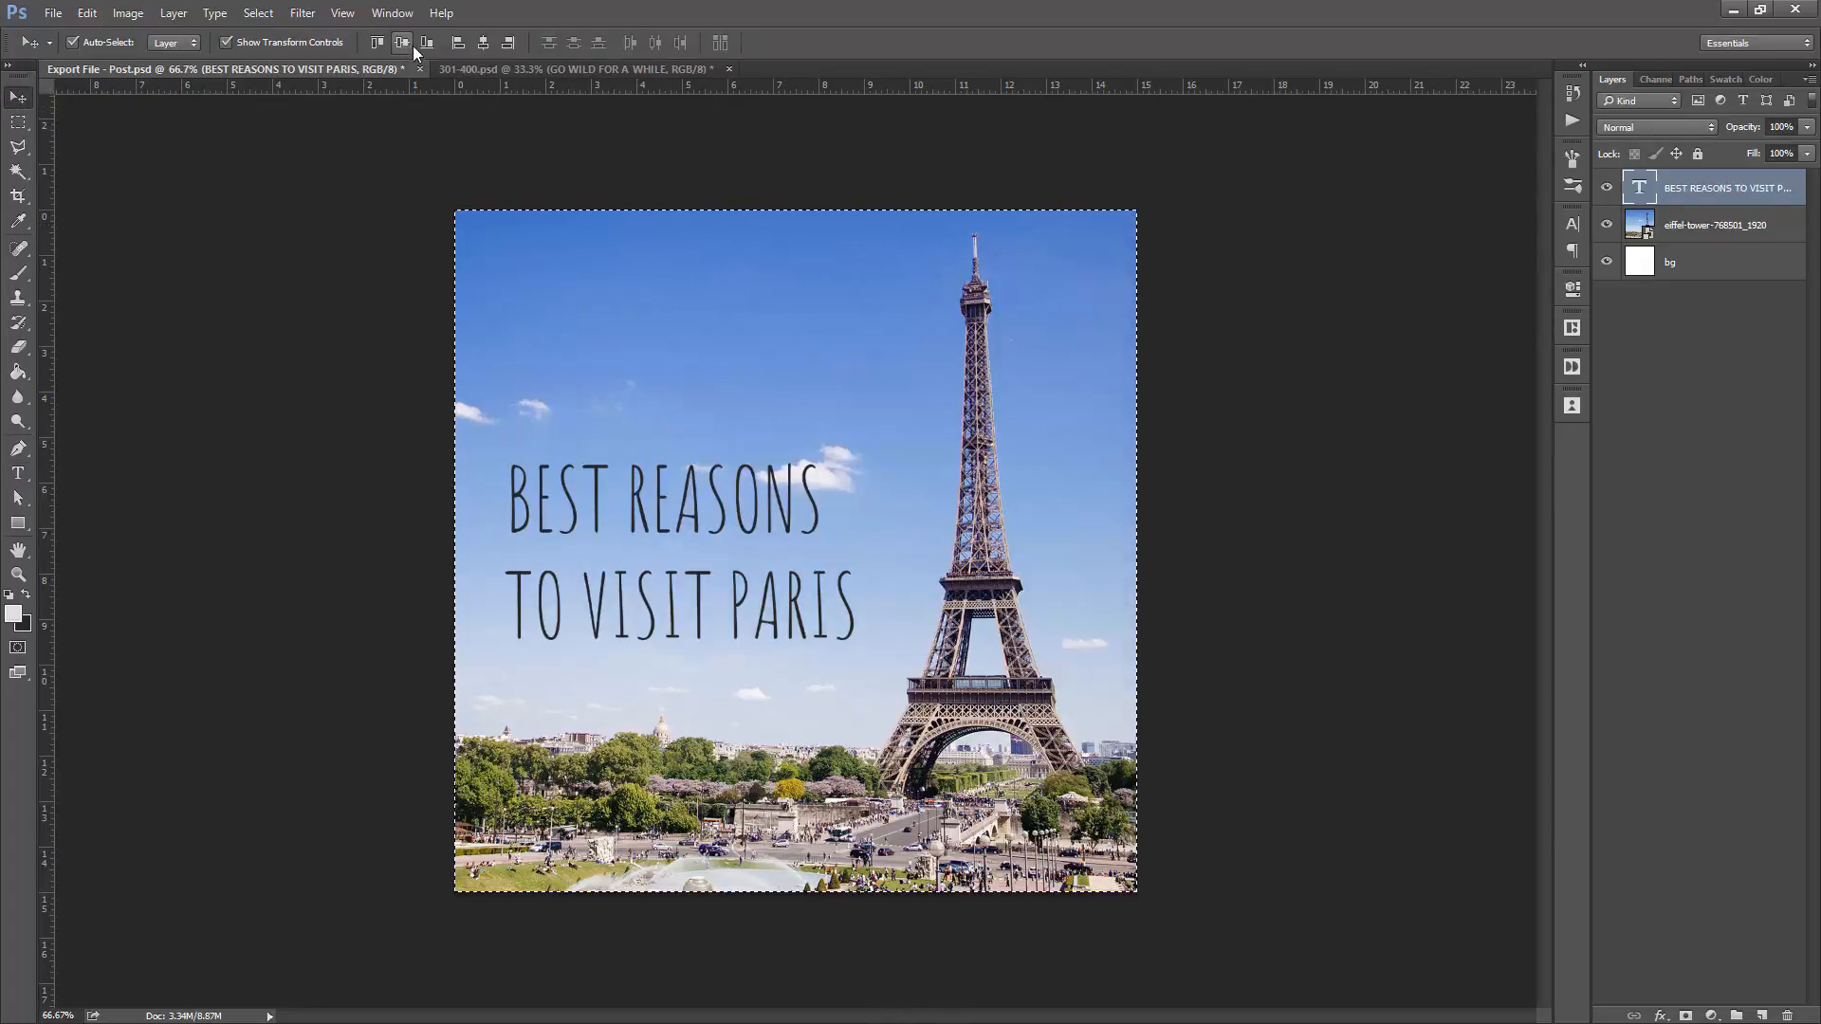
click(456, 43)
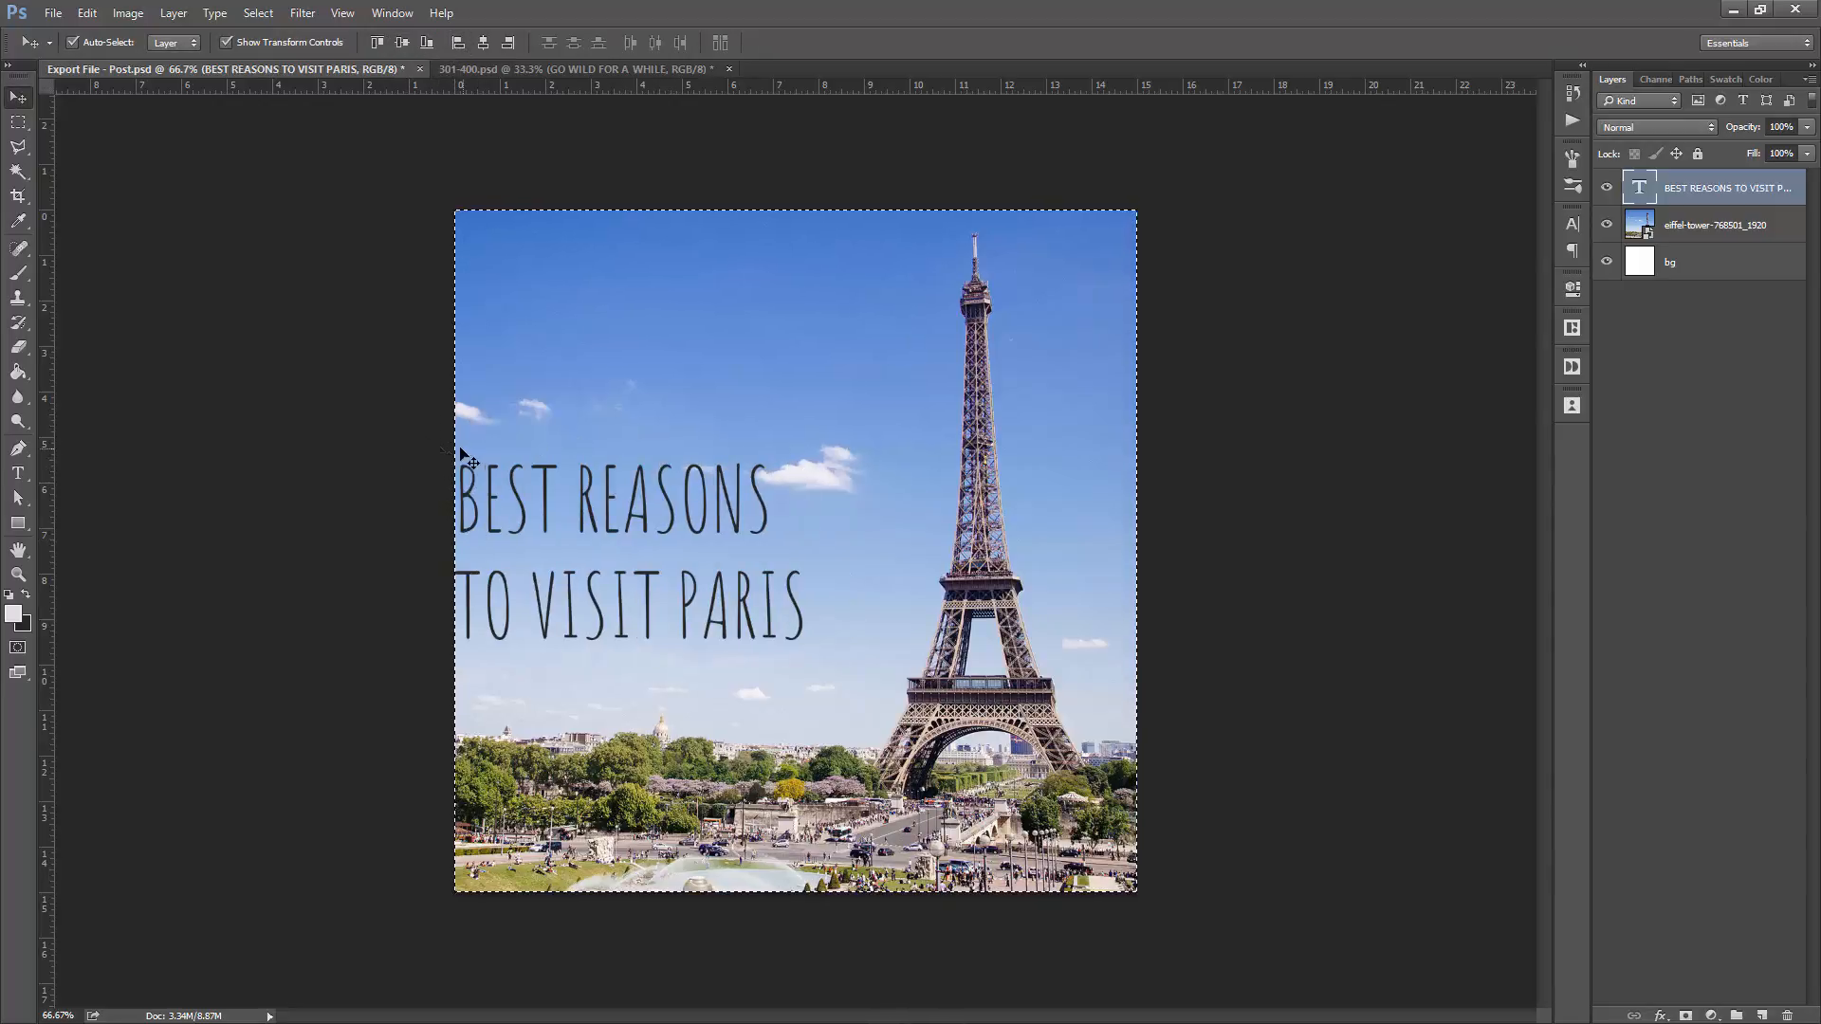
key(ctrl)
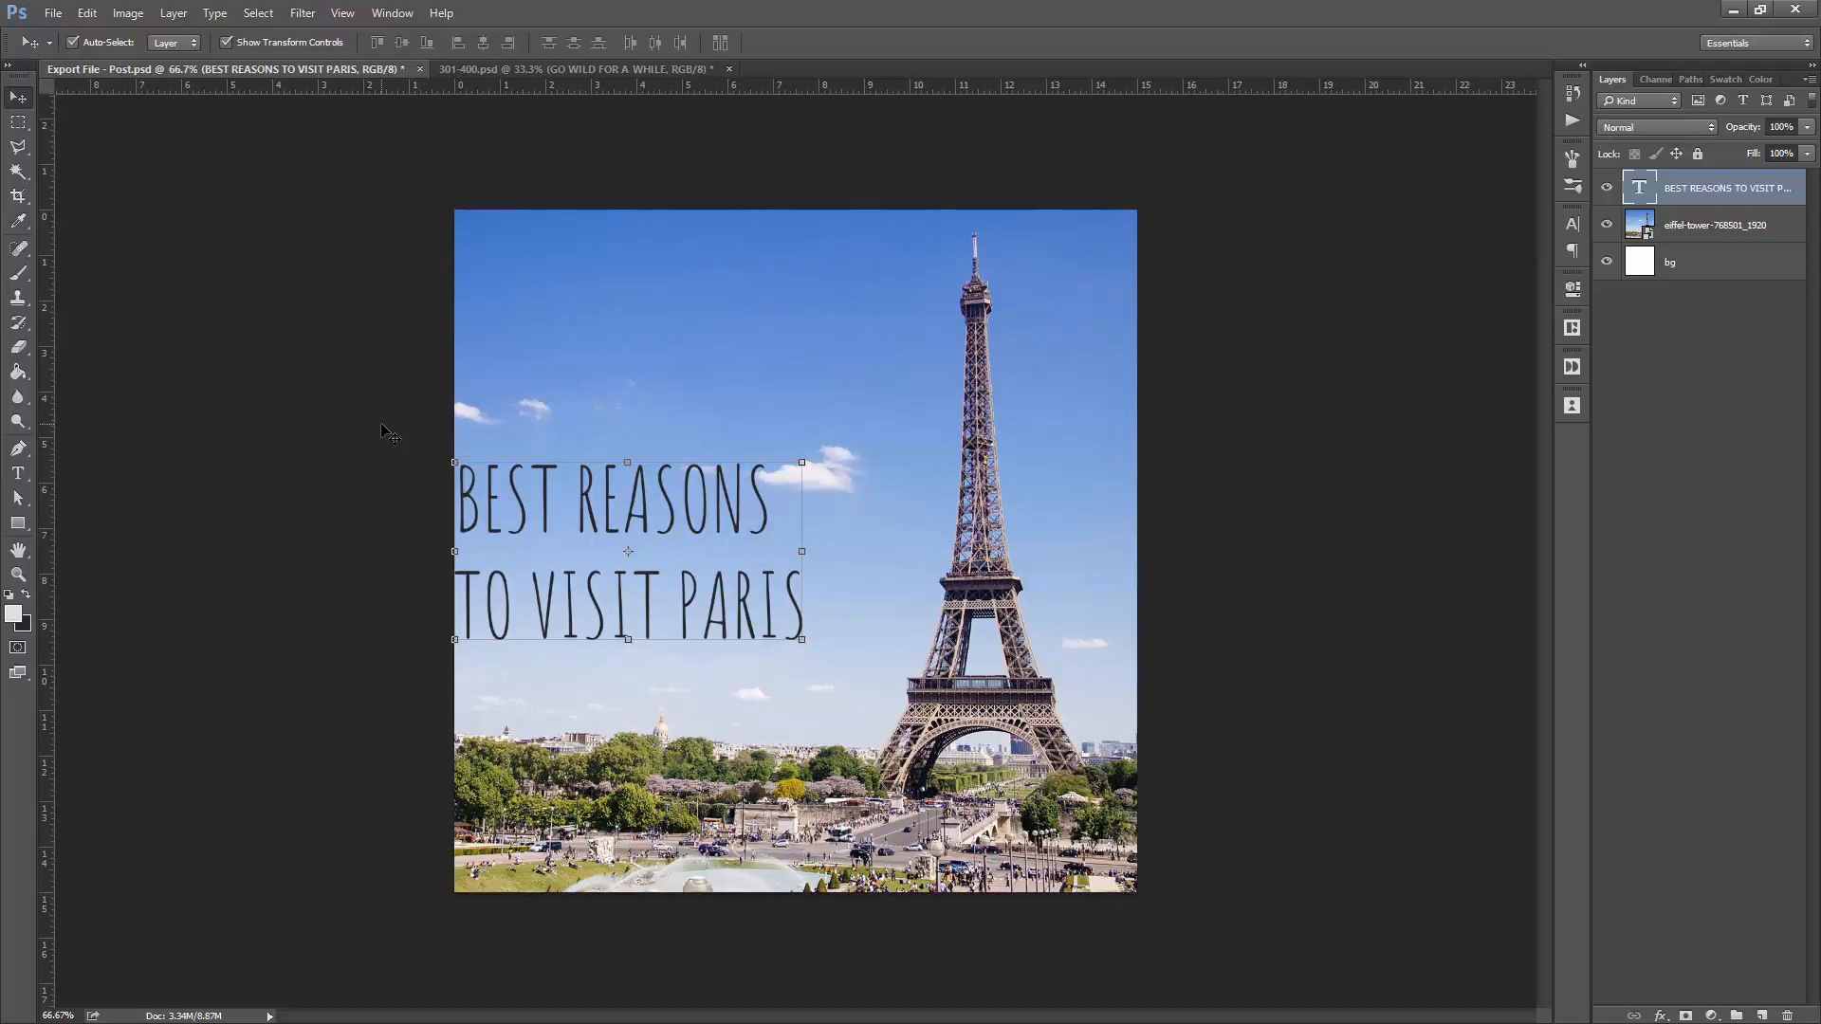
- Nudge the text layer about 80 px to the right to leave a margin from the canvas's left edge
key(shift+Right)
key(shift+Right)
key(shift+Right)
key(shift+Right)
key(shift+Right)
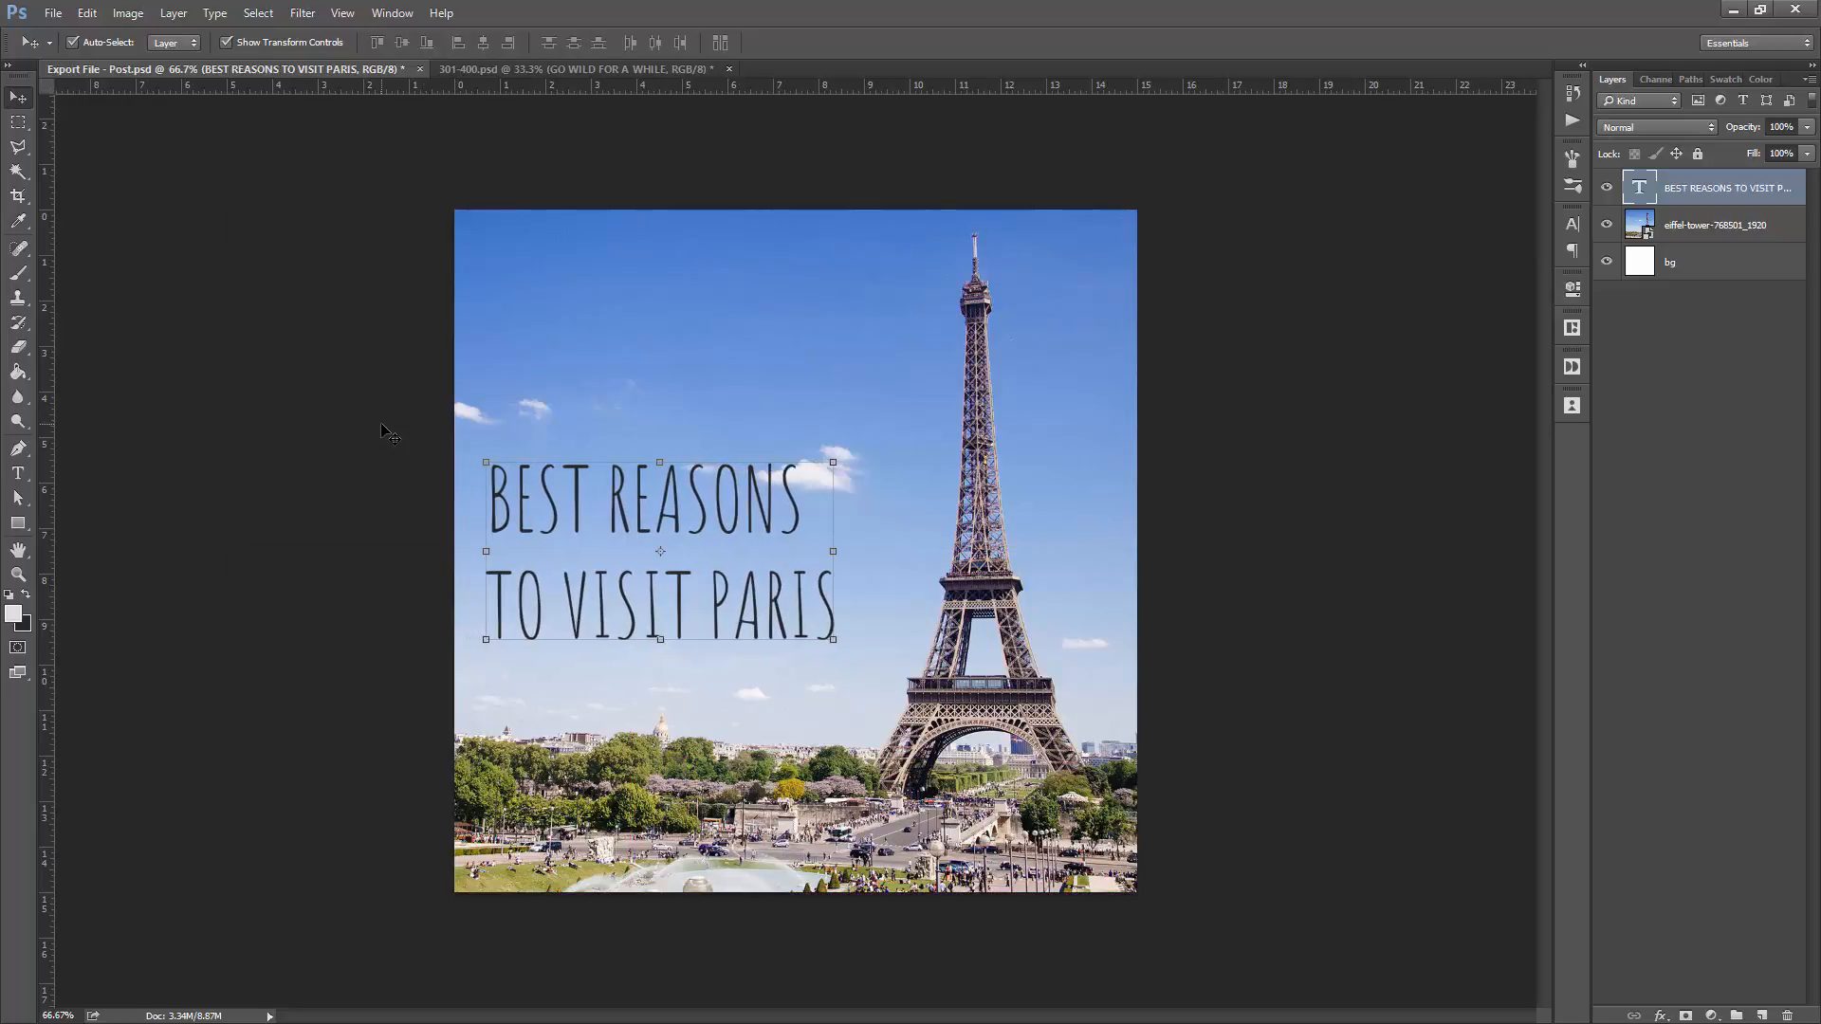
key(shift+Right)
key(shift+Right)
key(shift+Right)
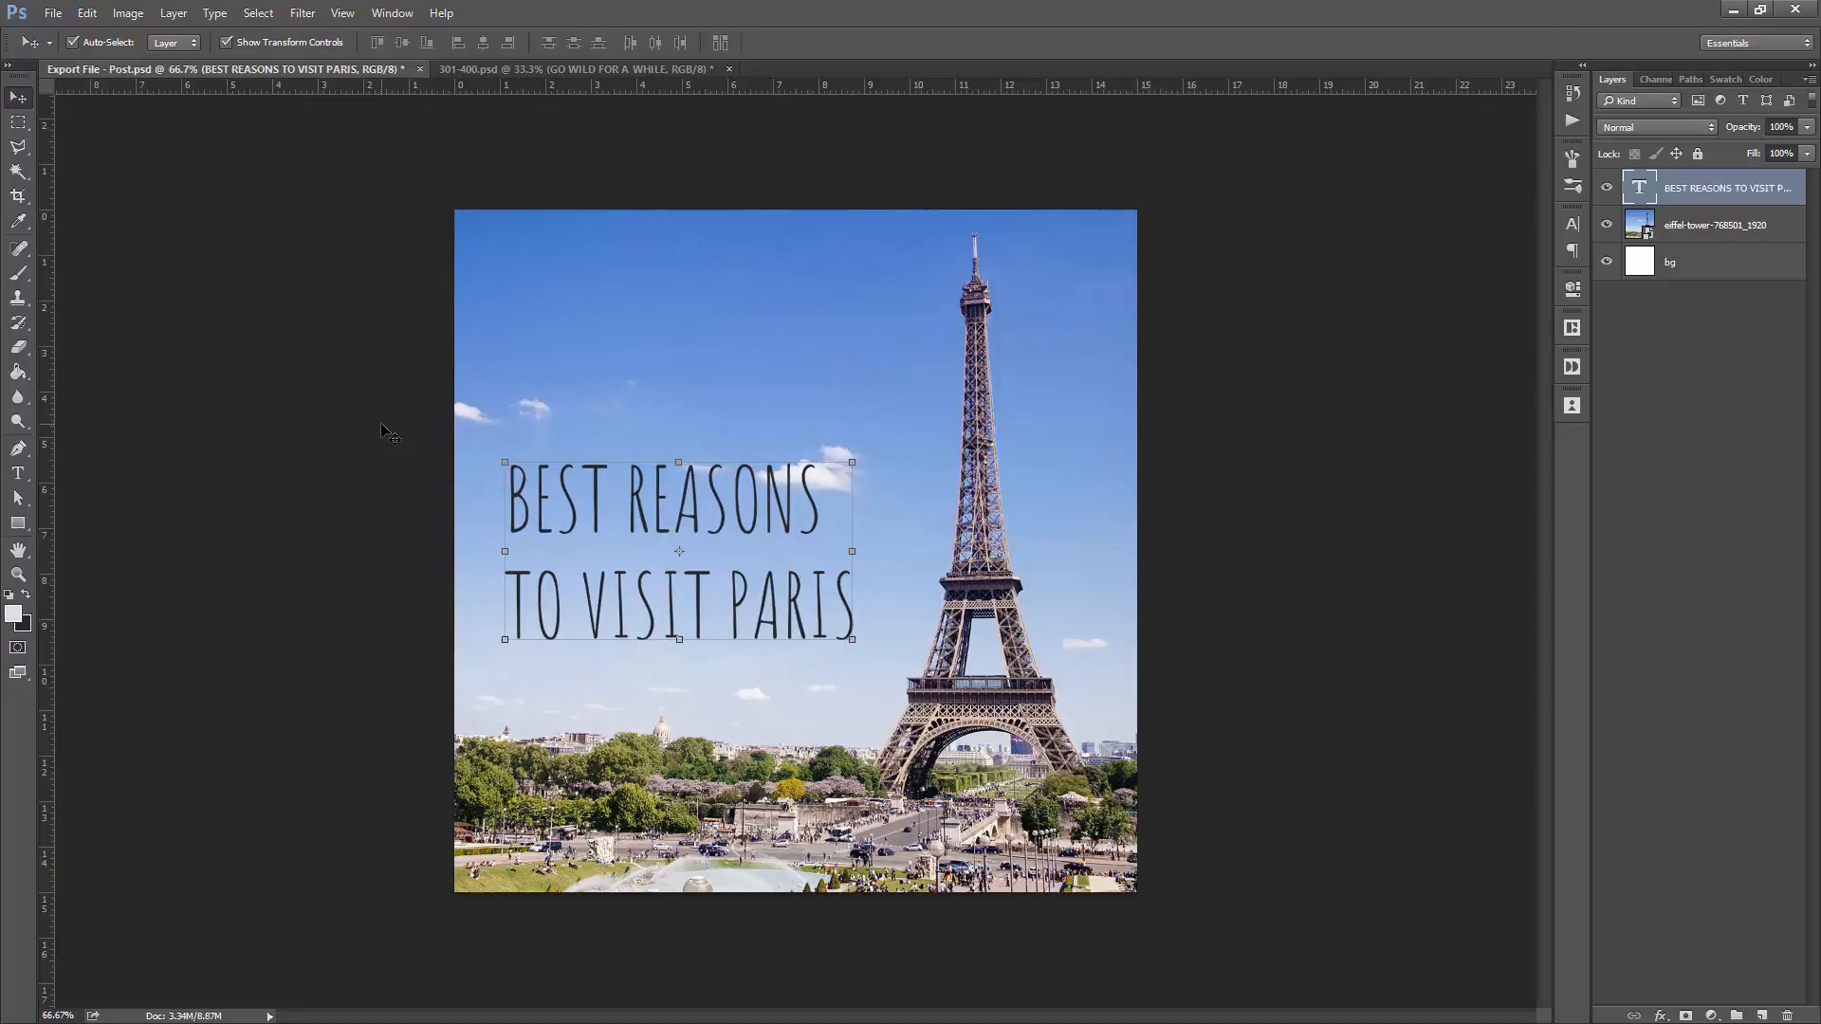
- Copy the frame shape from the "Happiness is Freedom. Freedom is Courage." template in 301-400.psd into Export File - Post
click(373, 419)
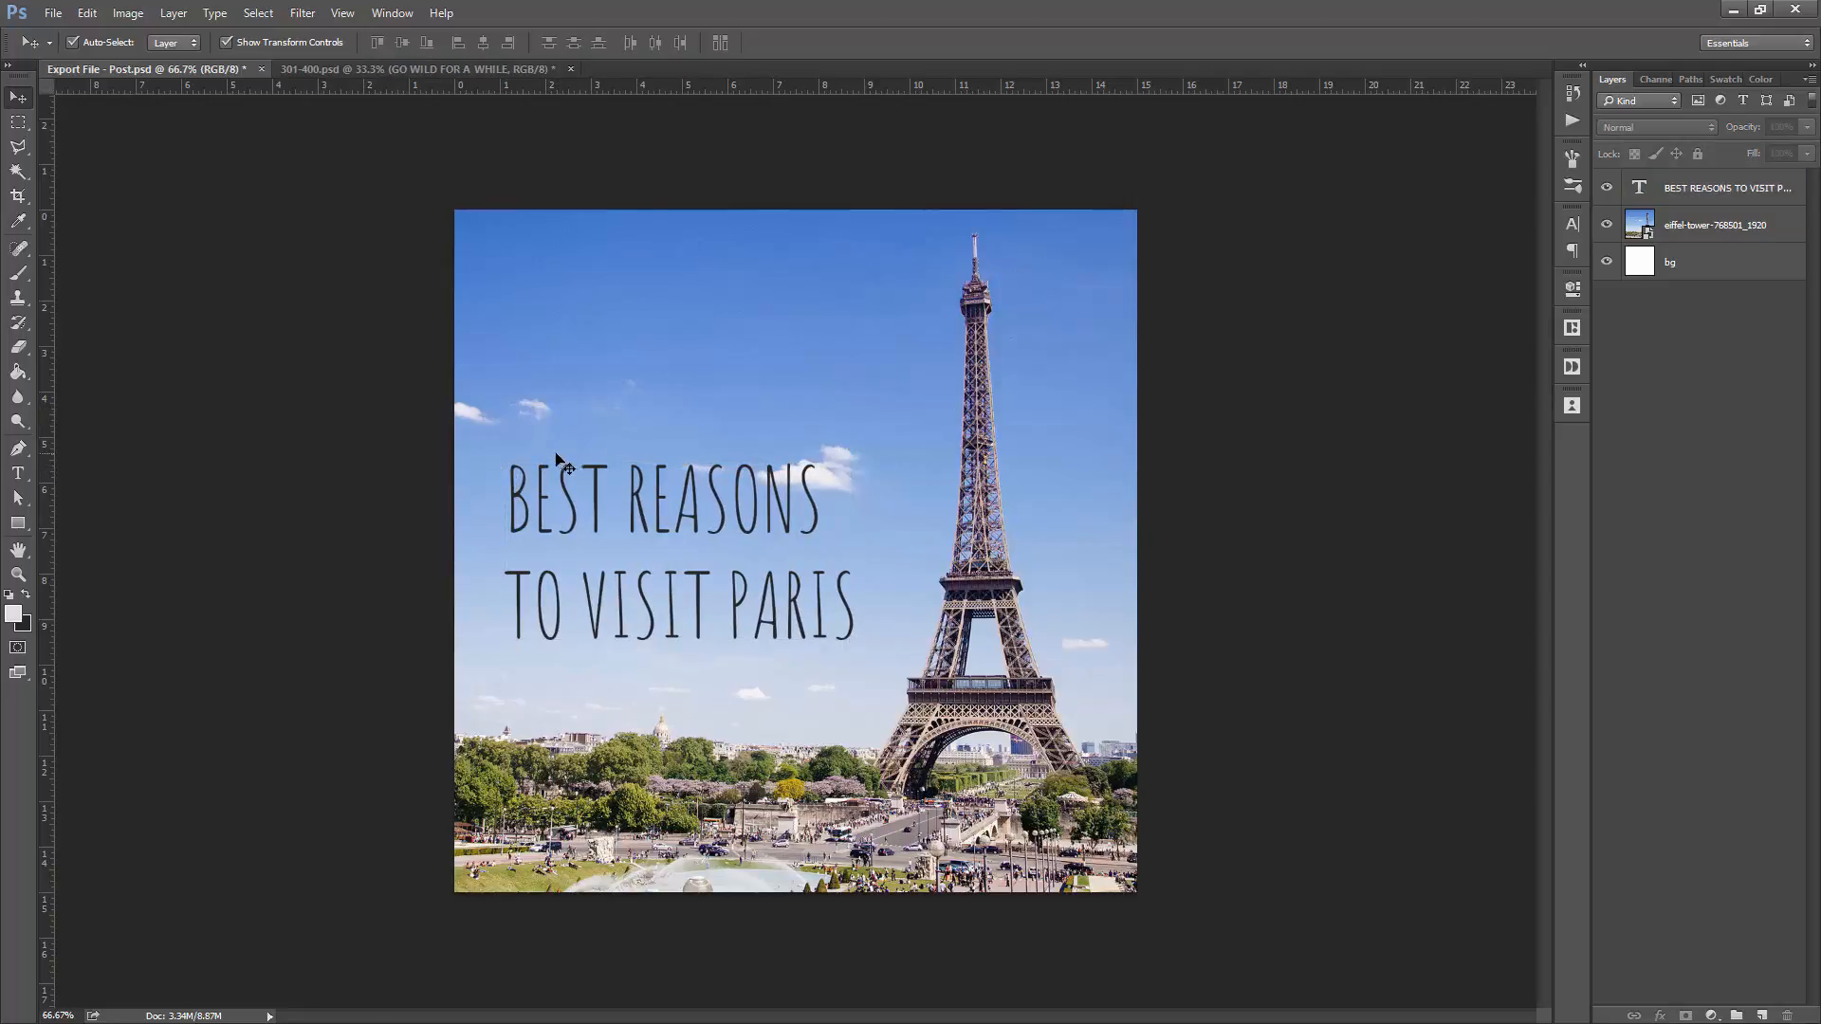
click(407, 68)
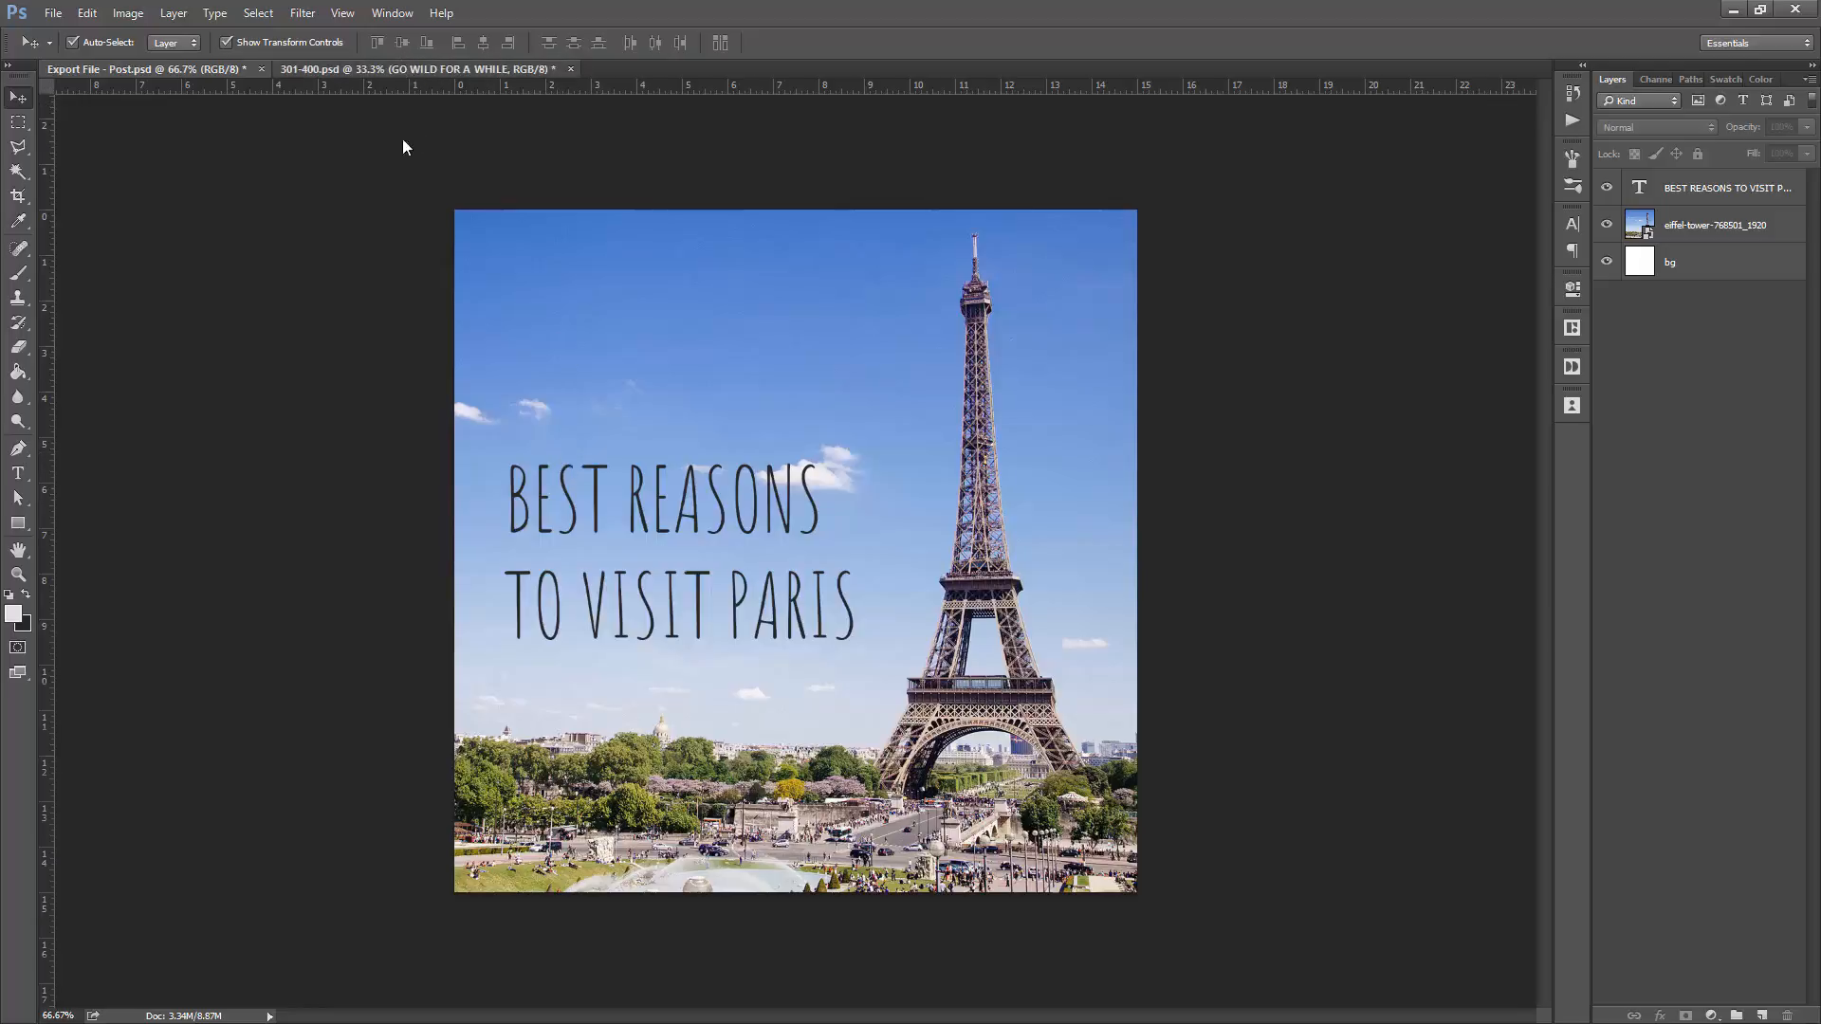
click(227, 278)
scroll(443, 418, down, 1)
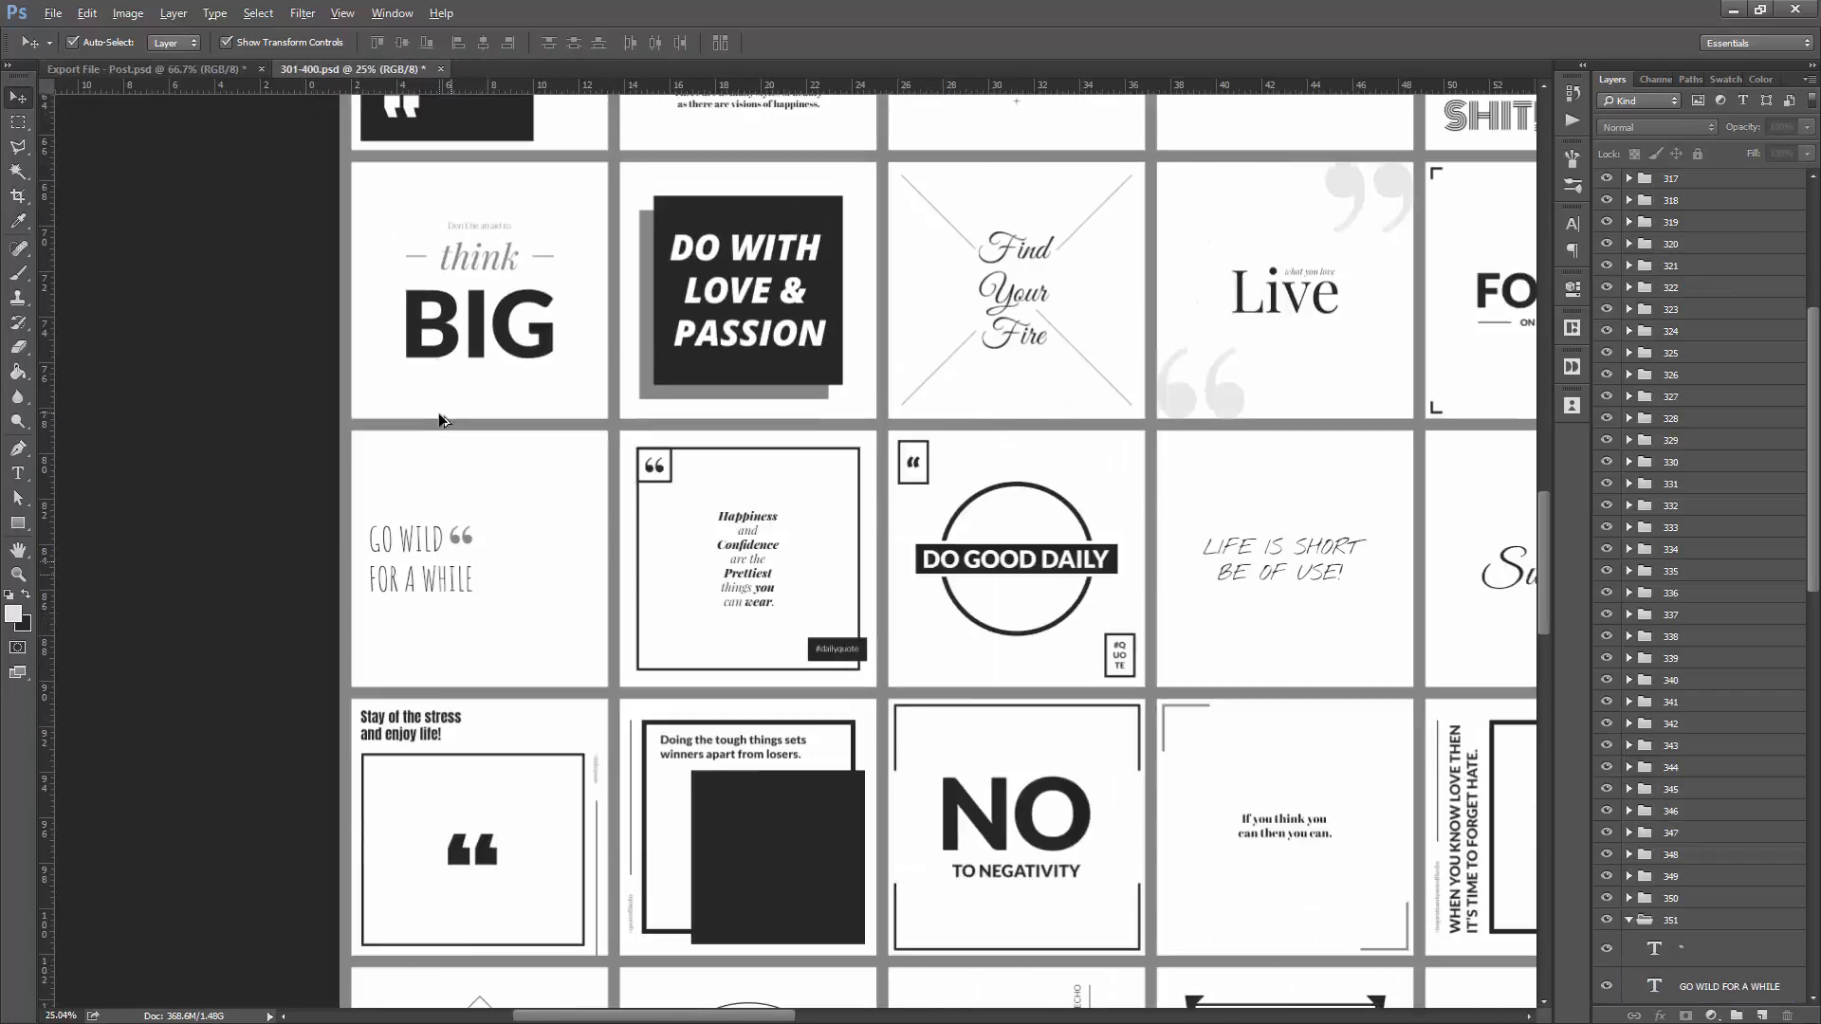
scroll(605, 443, down, 1)
scroll(621, 444, up, 2)
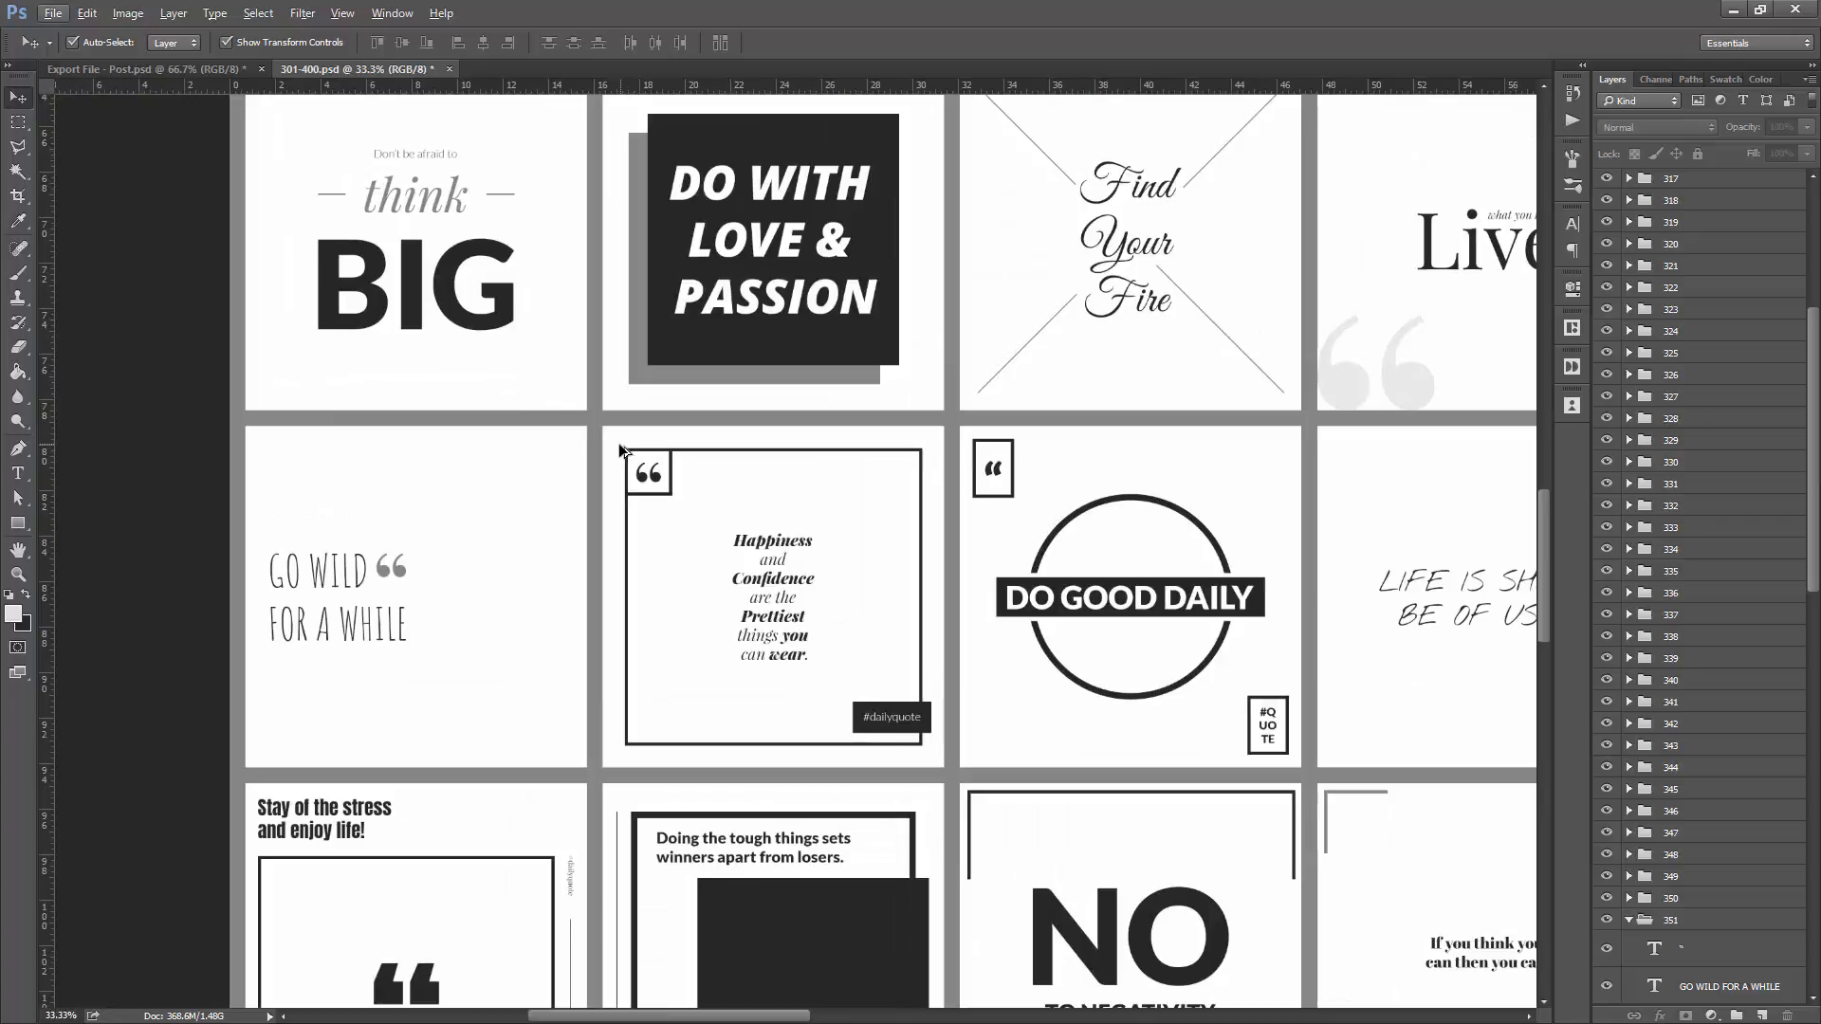
scroll(616, 451, down, 3)
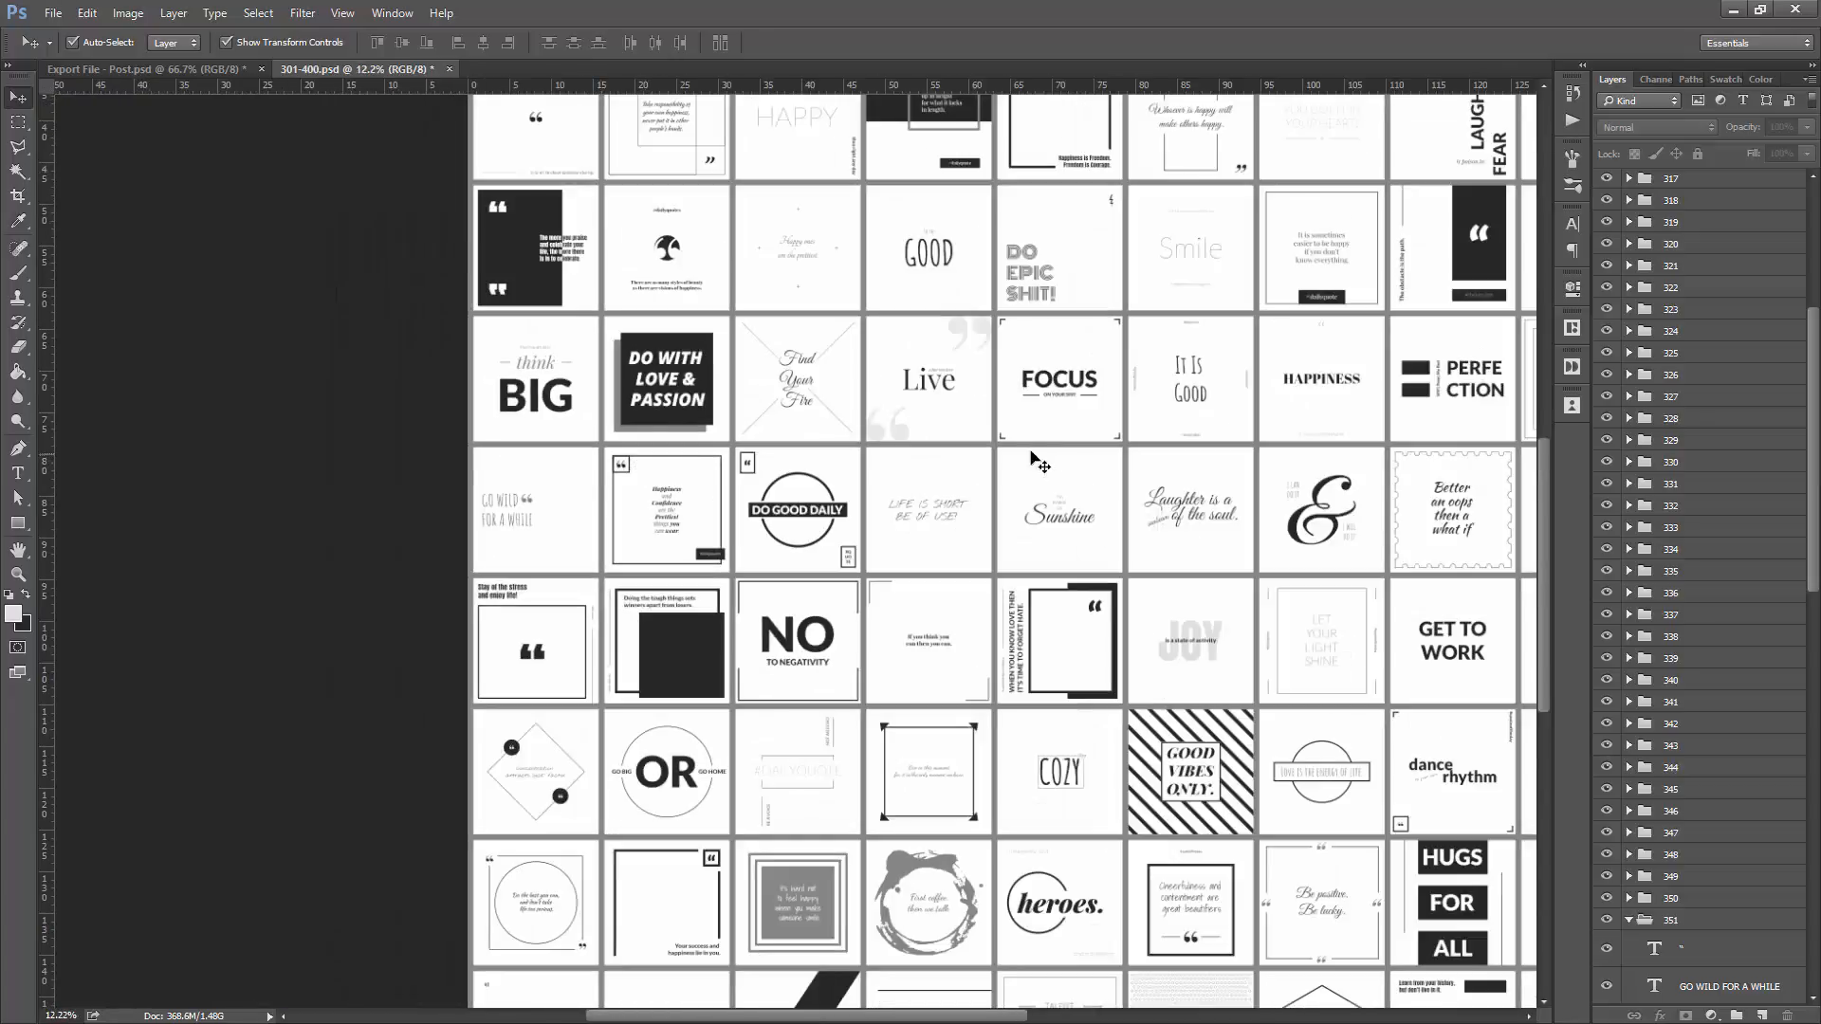
drag(1161, 410, 796, 769)
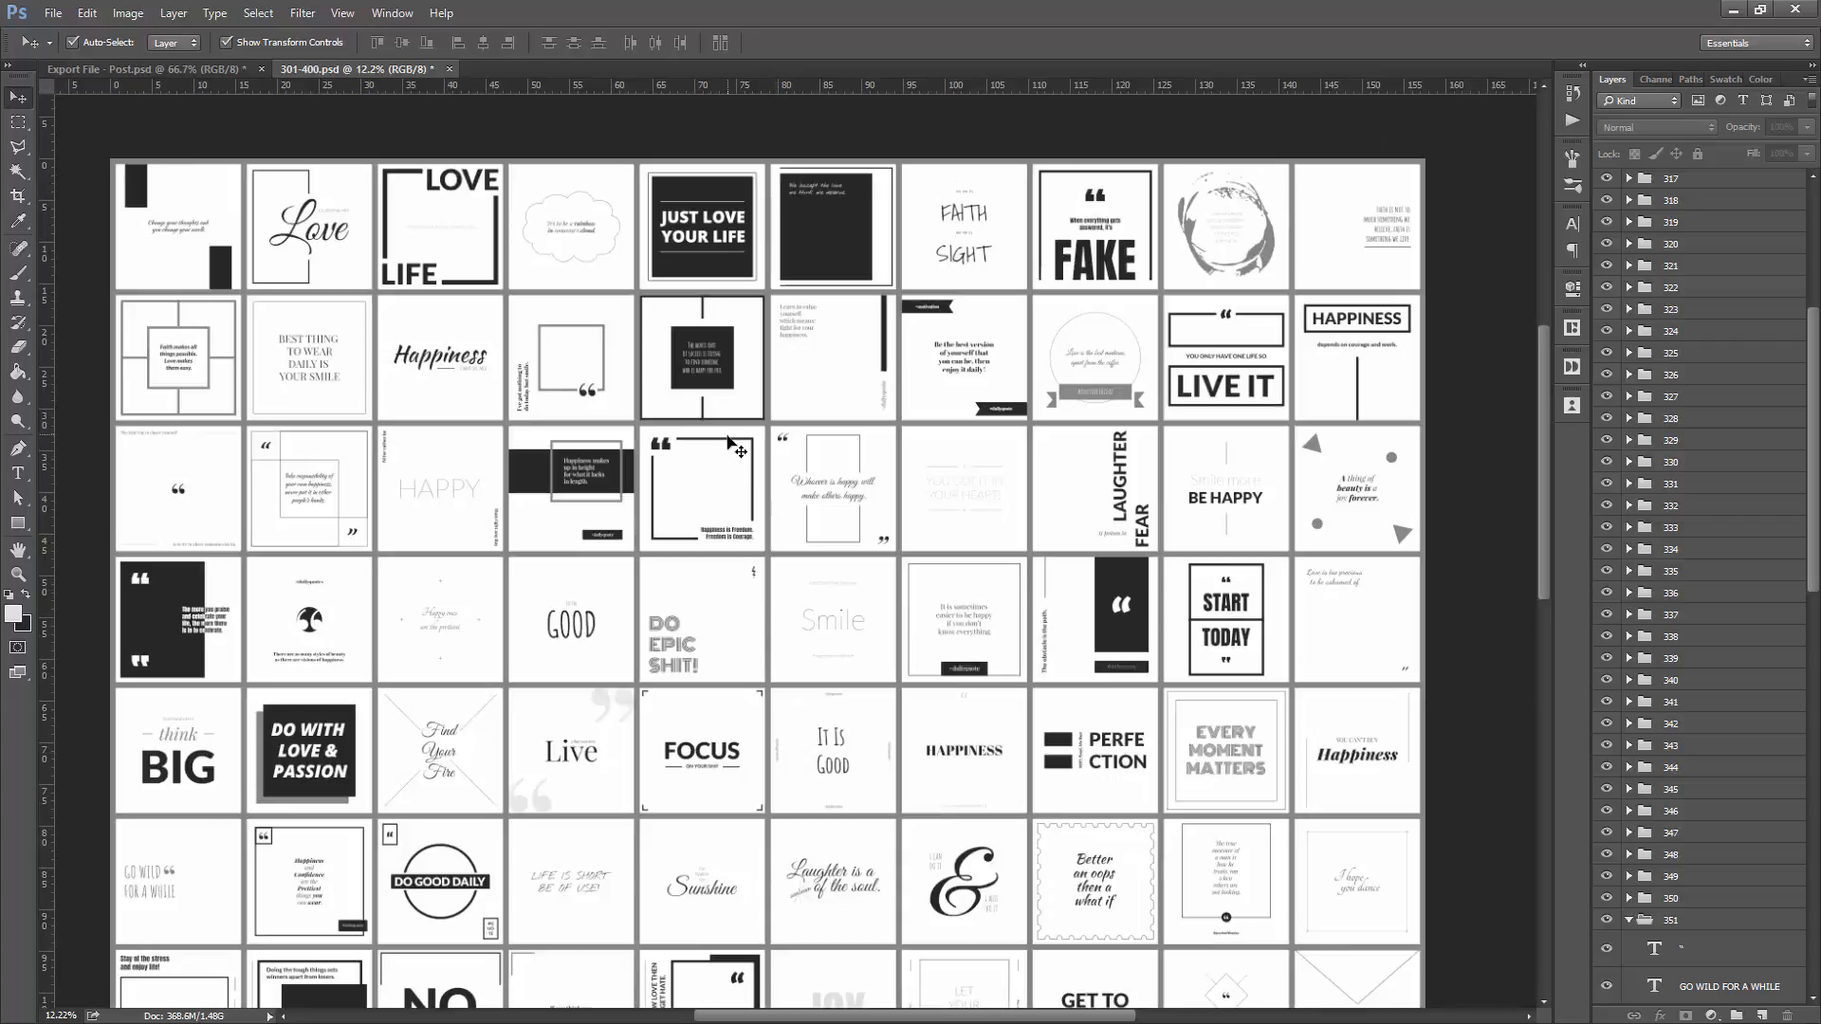
scroll(706, 438, up, 3)
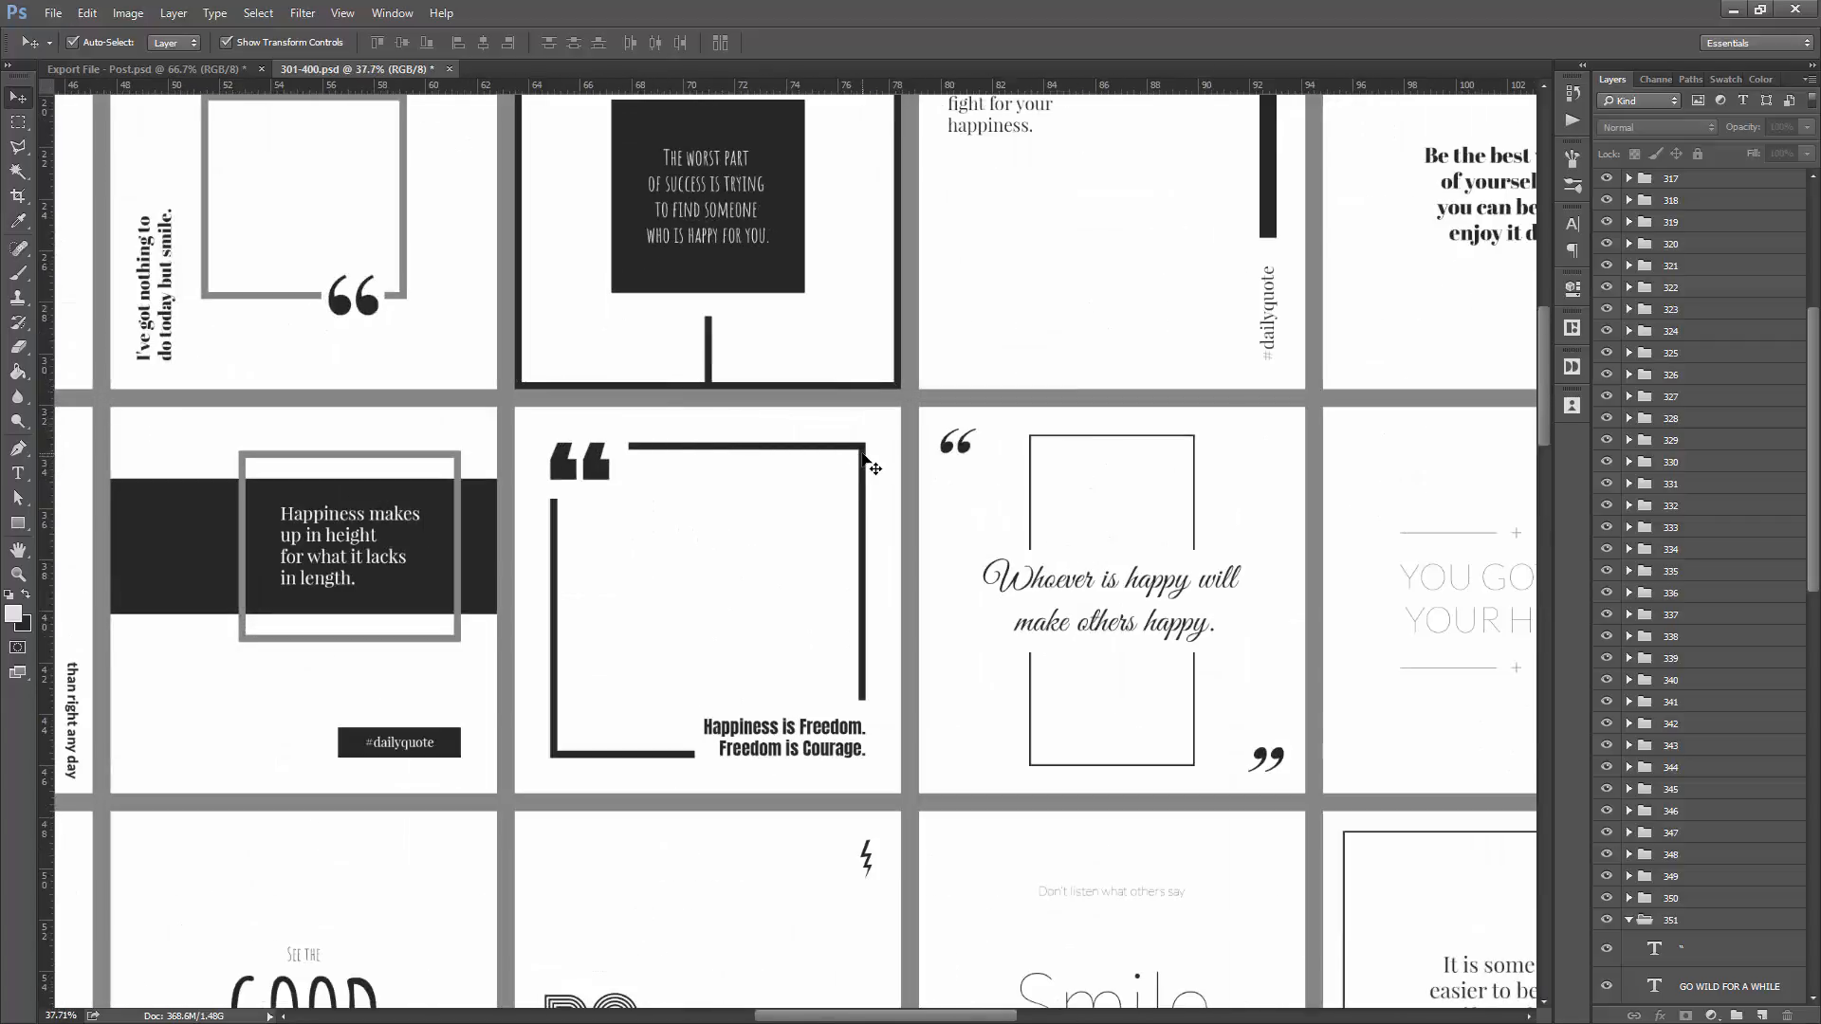
drag(871, 468, 693, 325)
drag(816, 364, 817, 365)
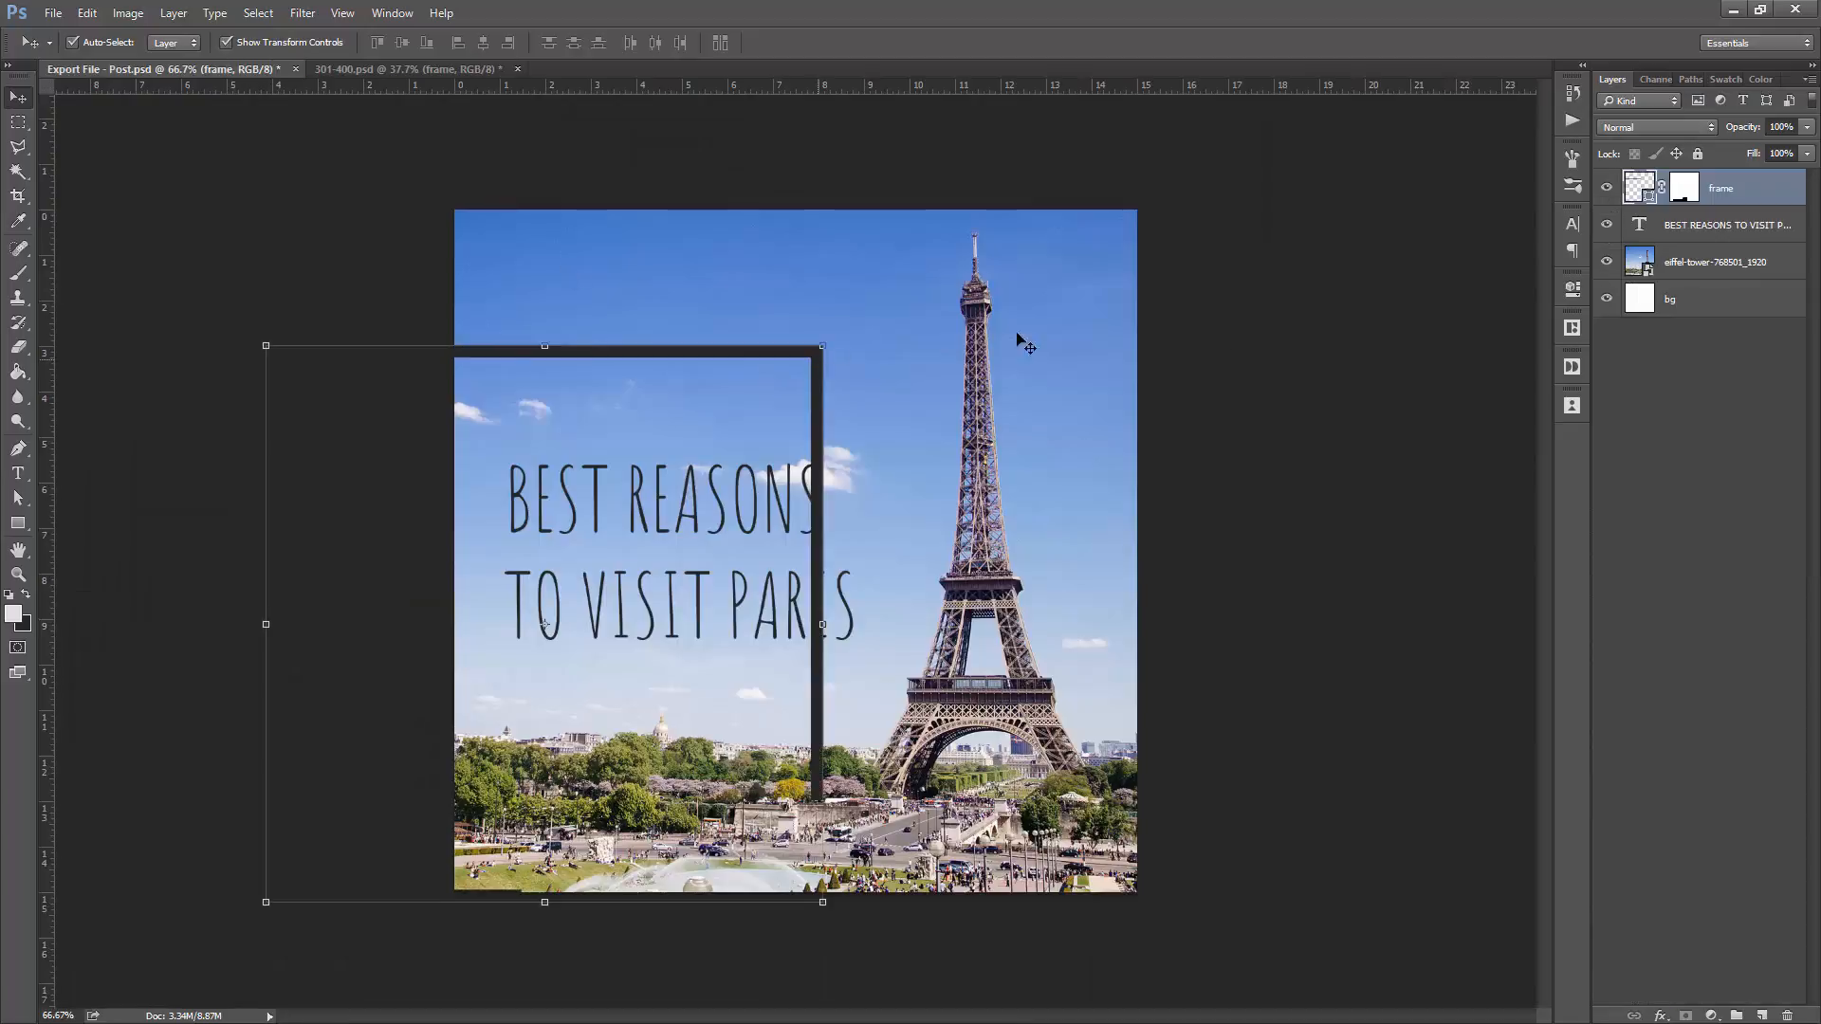
- Centre the frame layer vertically and horizontally on the canvas using the bg layer's outline as selection, then deselect
ctrl+click(1642, 300)
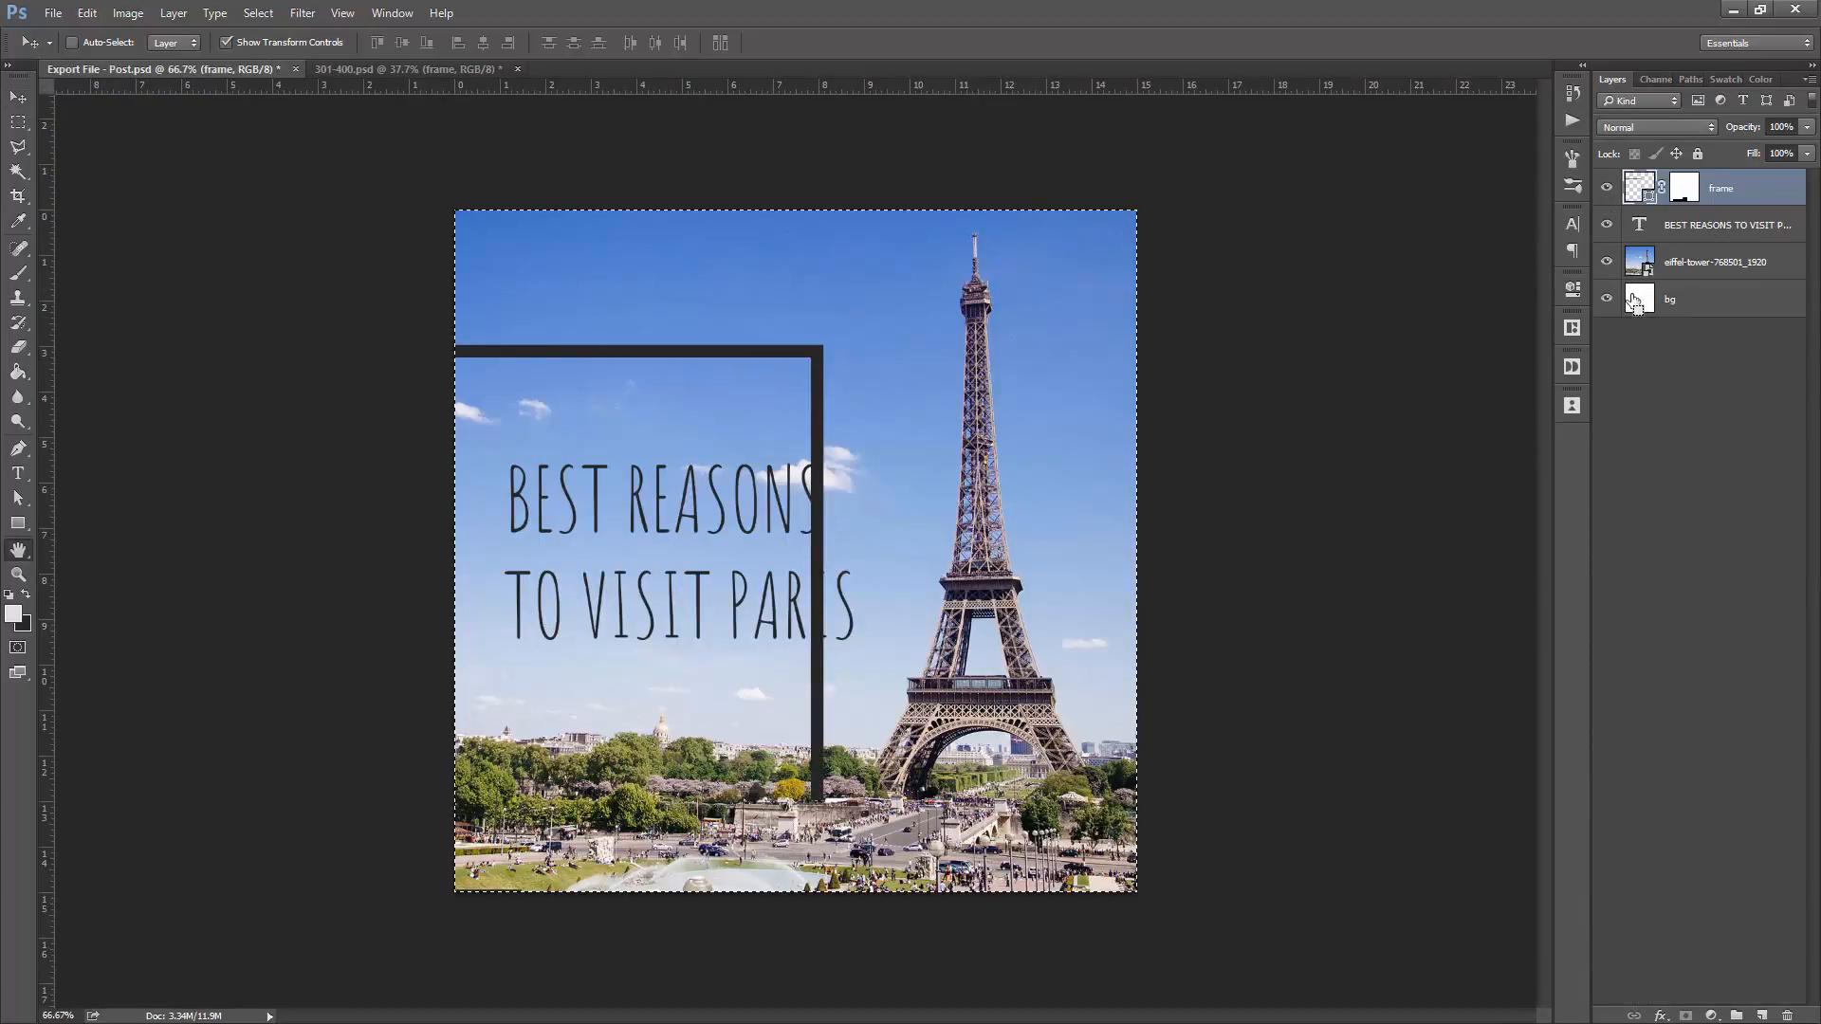
double_click(1642, 300)
click(1394, 265)
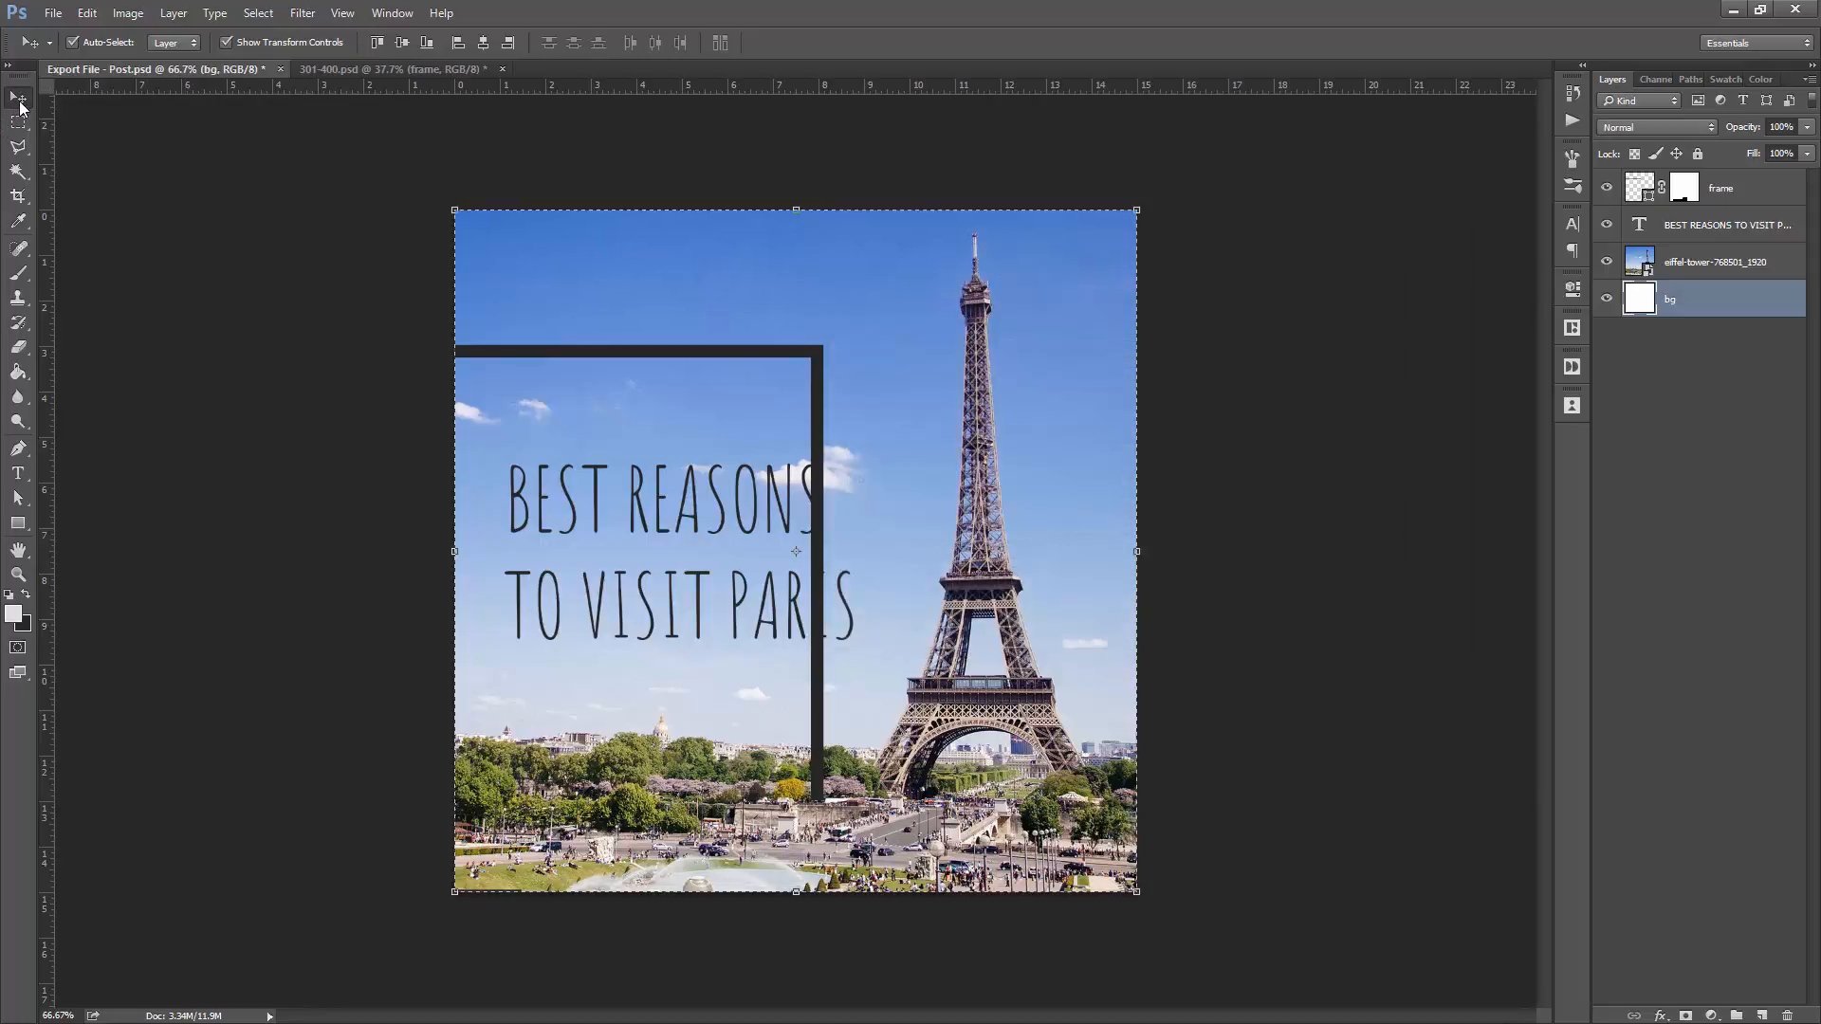
click(1753, 188)
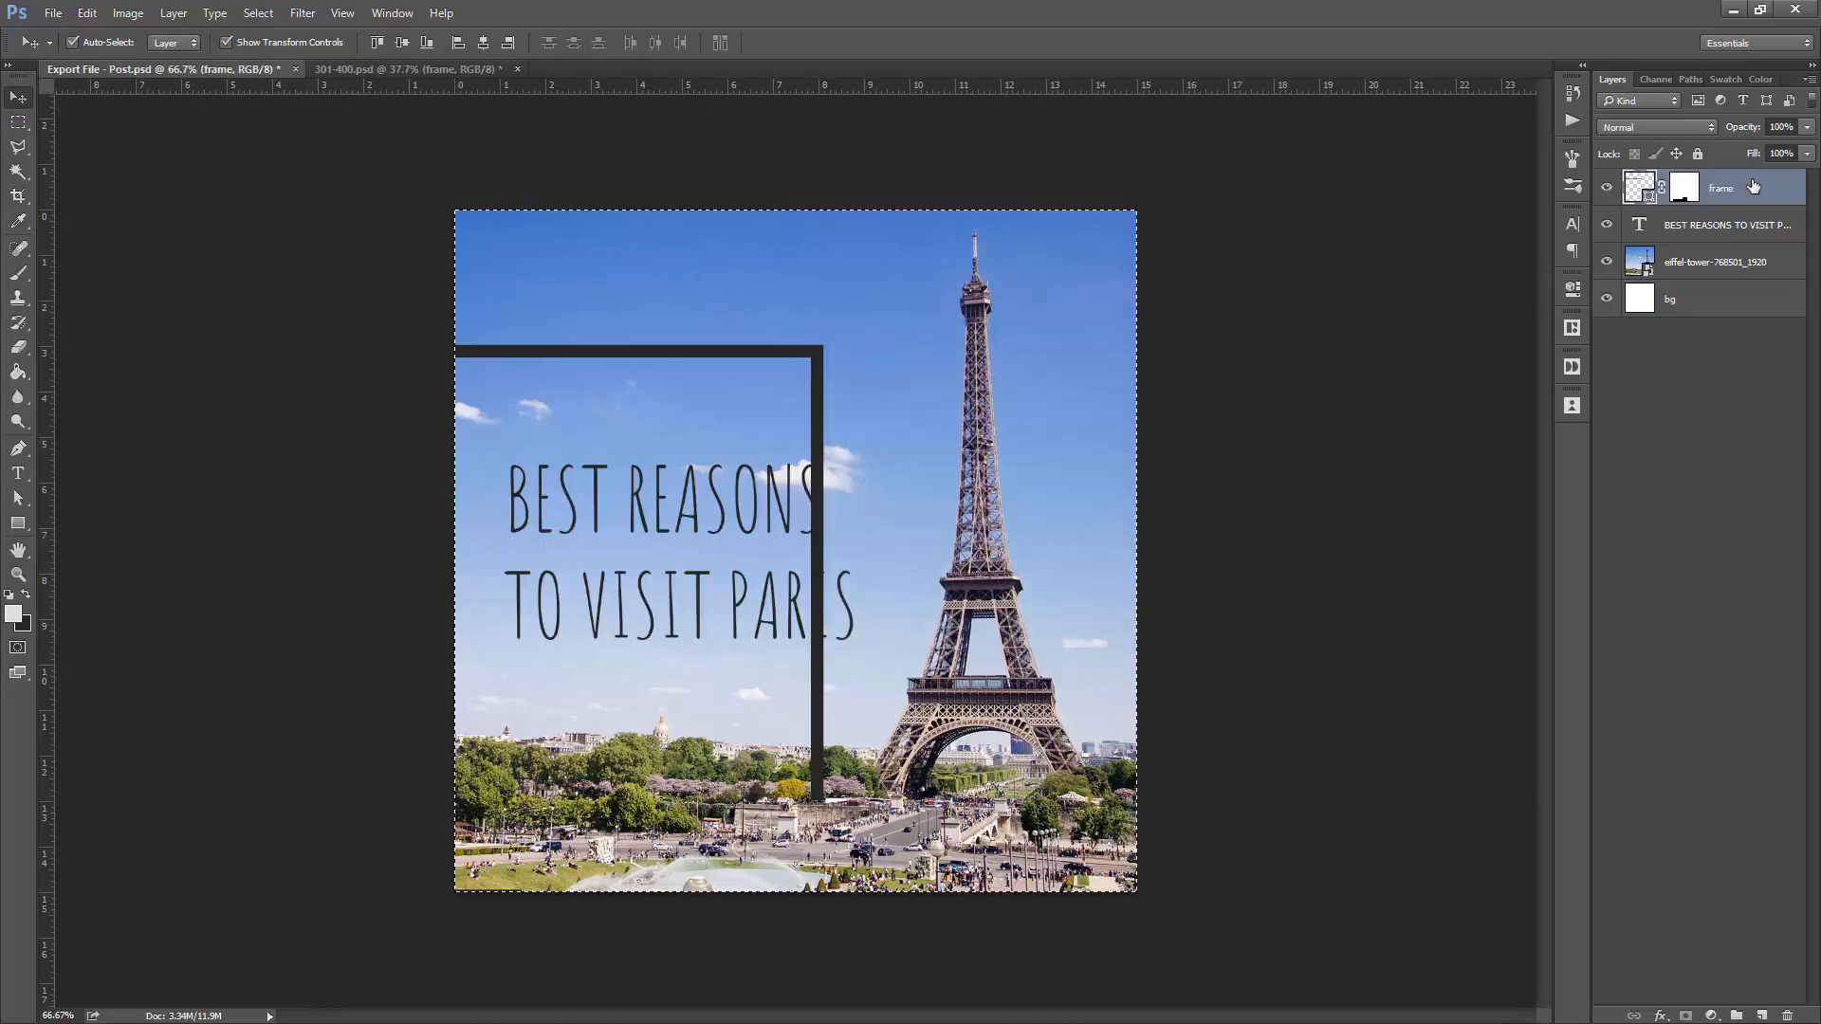
click(406, 42)
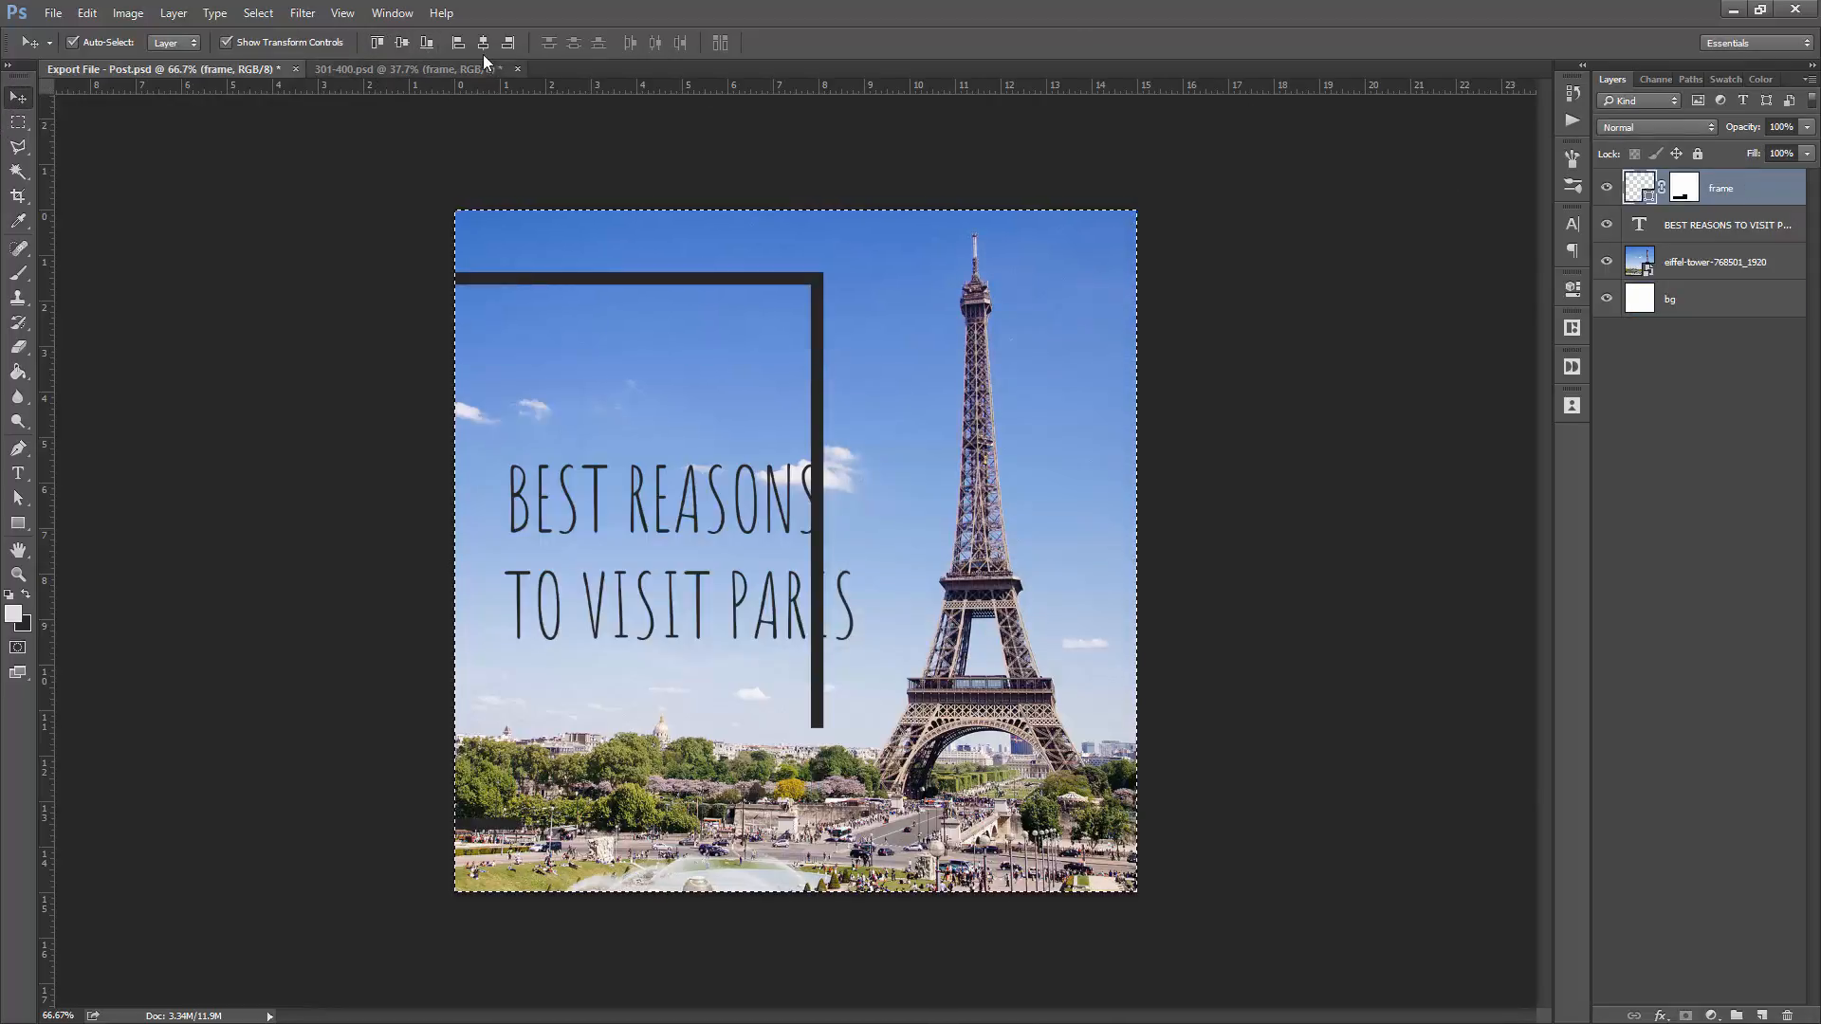
click(485, 42)
key(ctrl+d)
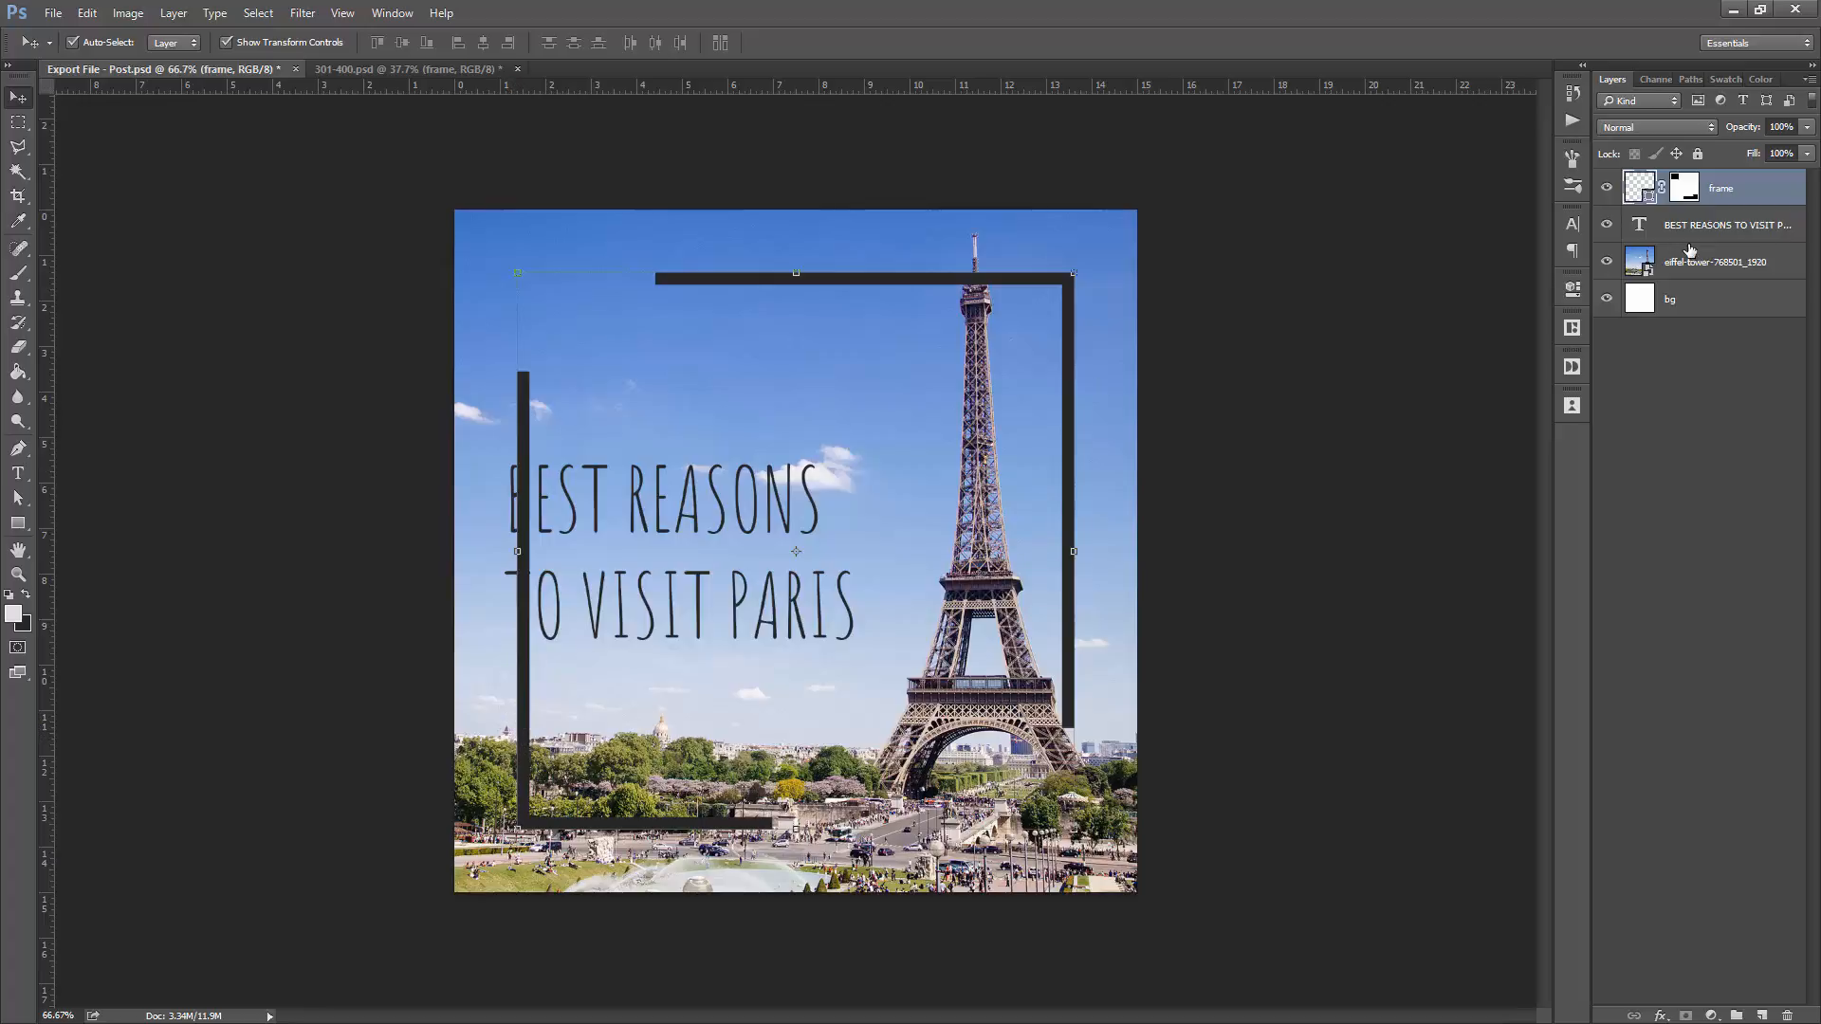
- Restore the missing upper-left corner and the lower part of the right side of the frame by painting white on its layer mask
click(1685, 188)
key(b)
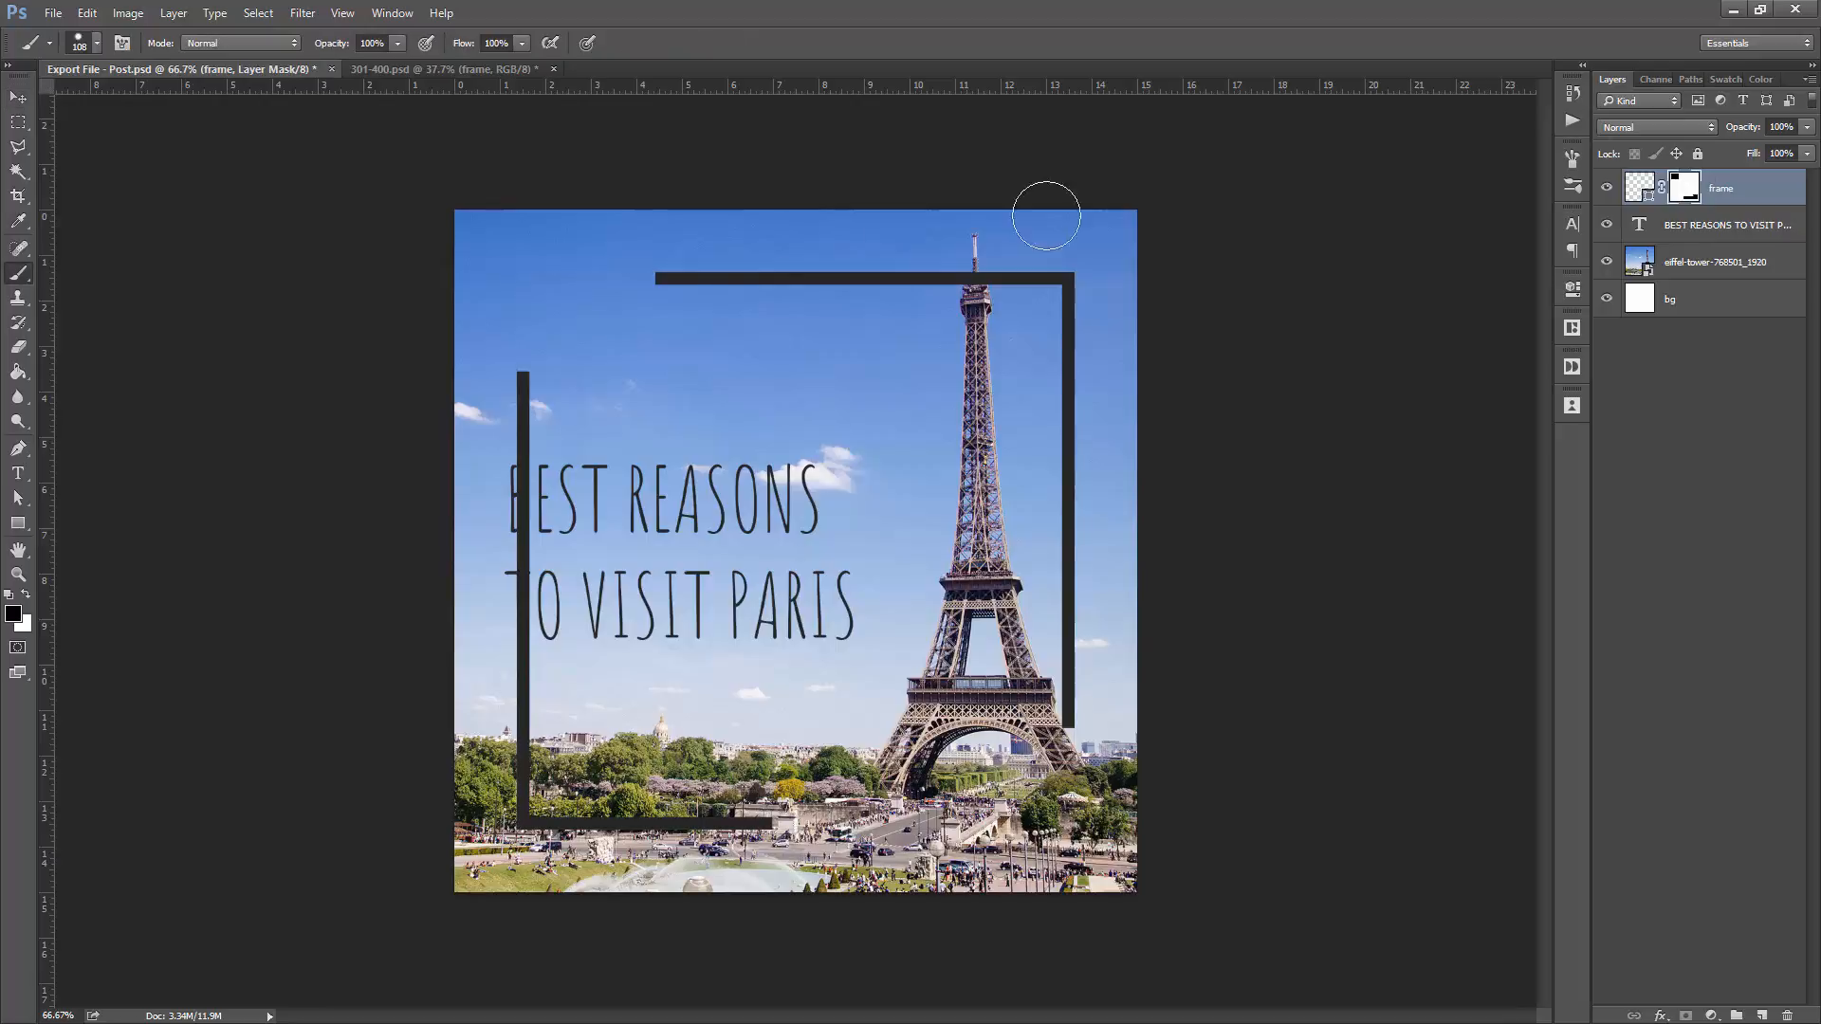
drag(675, 278, 612, 277)
click(26, 594)
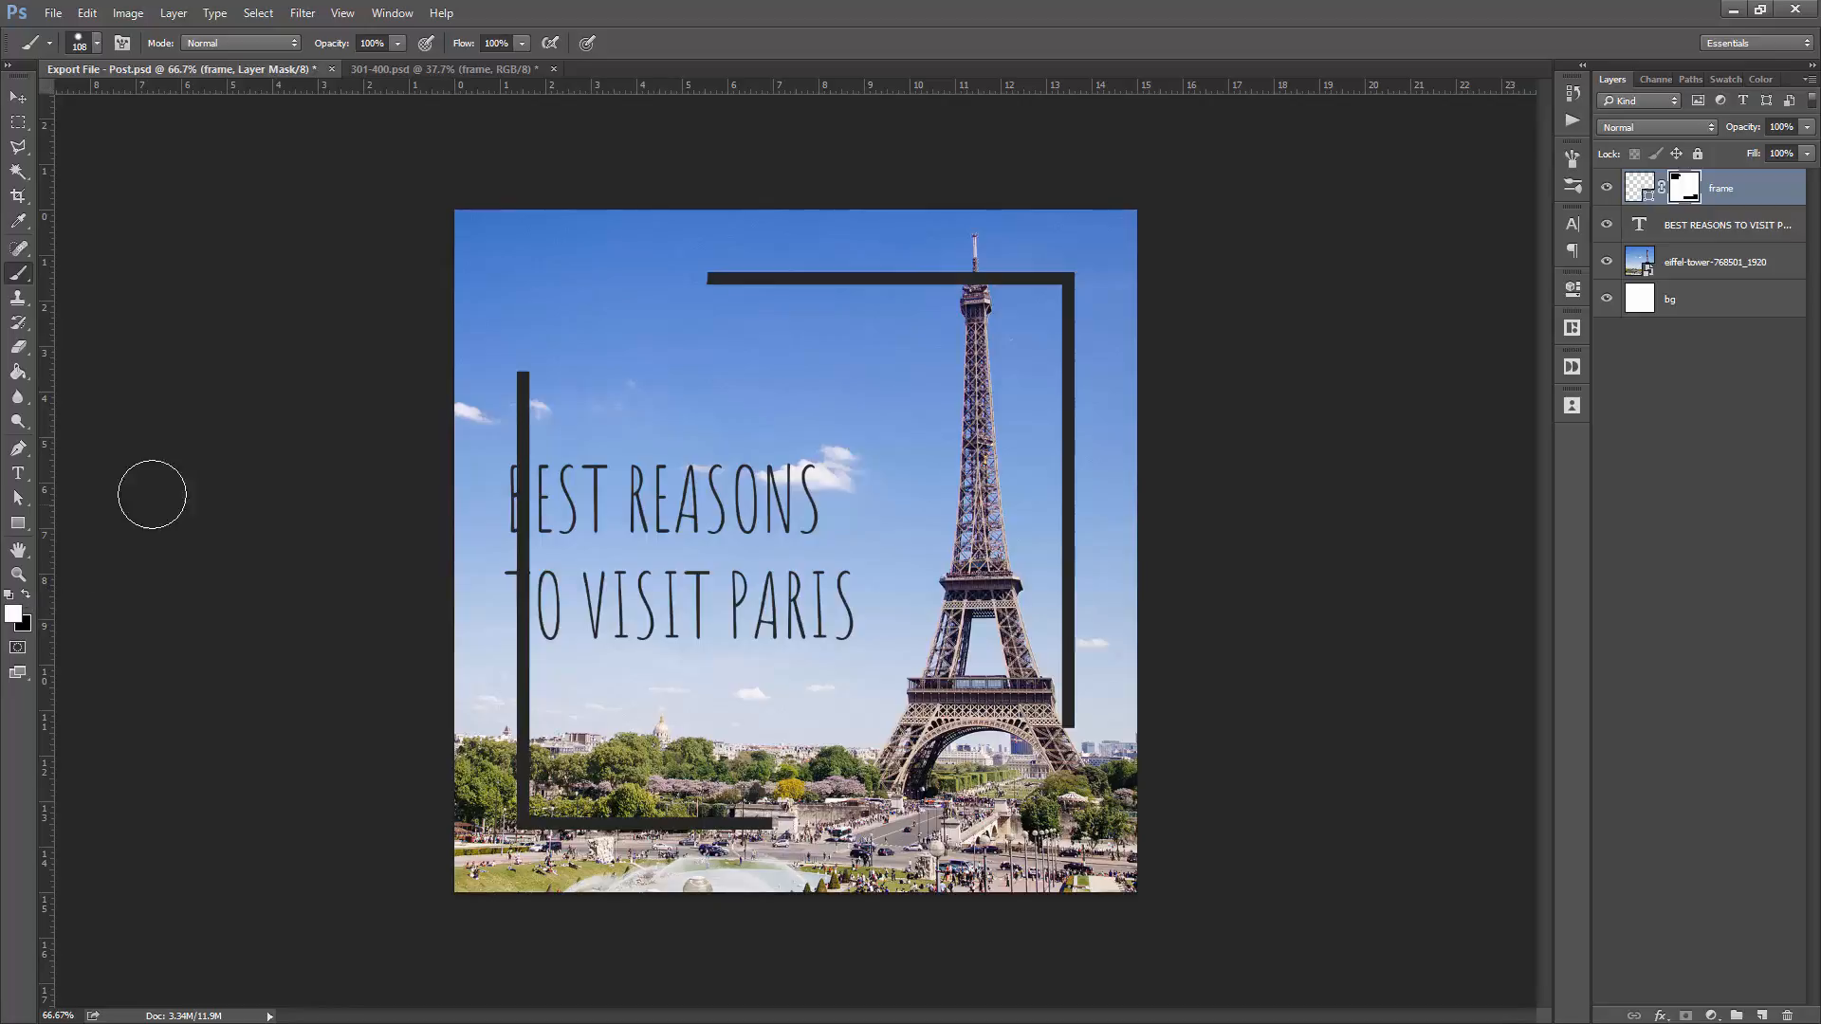
mouse_move(717, 279)
mouse_down()
mouse_move(546, 278)
mouse_move(534, 384)
mouse_up()
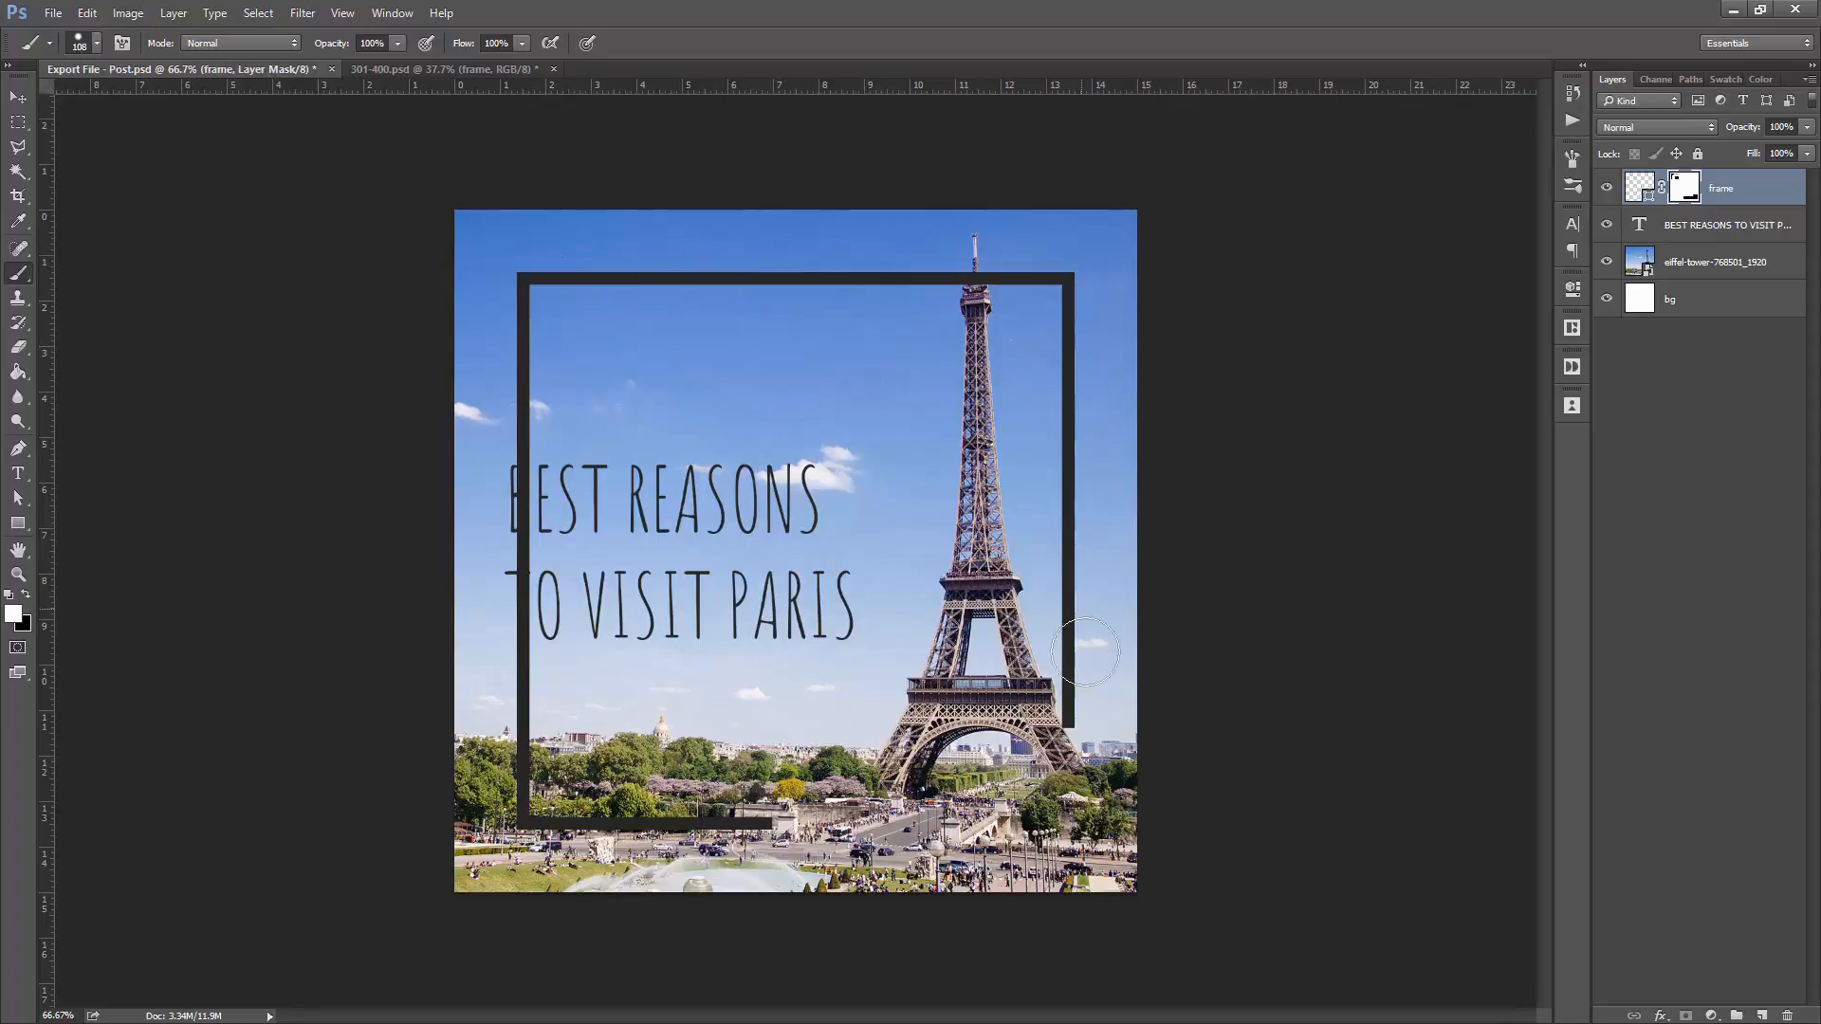
drag(1090, 700, 1090, 731)
- Paint black on the frame's mask to hide its bottom side and end the left side at the rooftops above the trees
click(27, 595)
mouse_move(789, 821)
mouse_down()
mouse_move(569, 821)
mouse_move(529, 794)
mouse_move(533, 771)
mouse_up()
scroll(517, 773, up, 7)
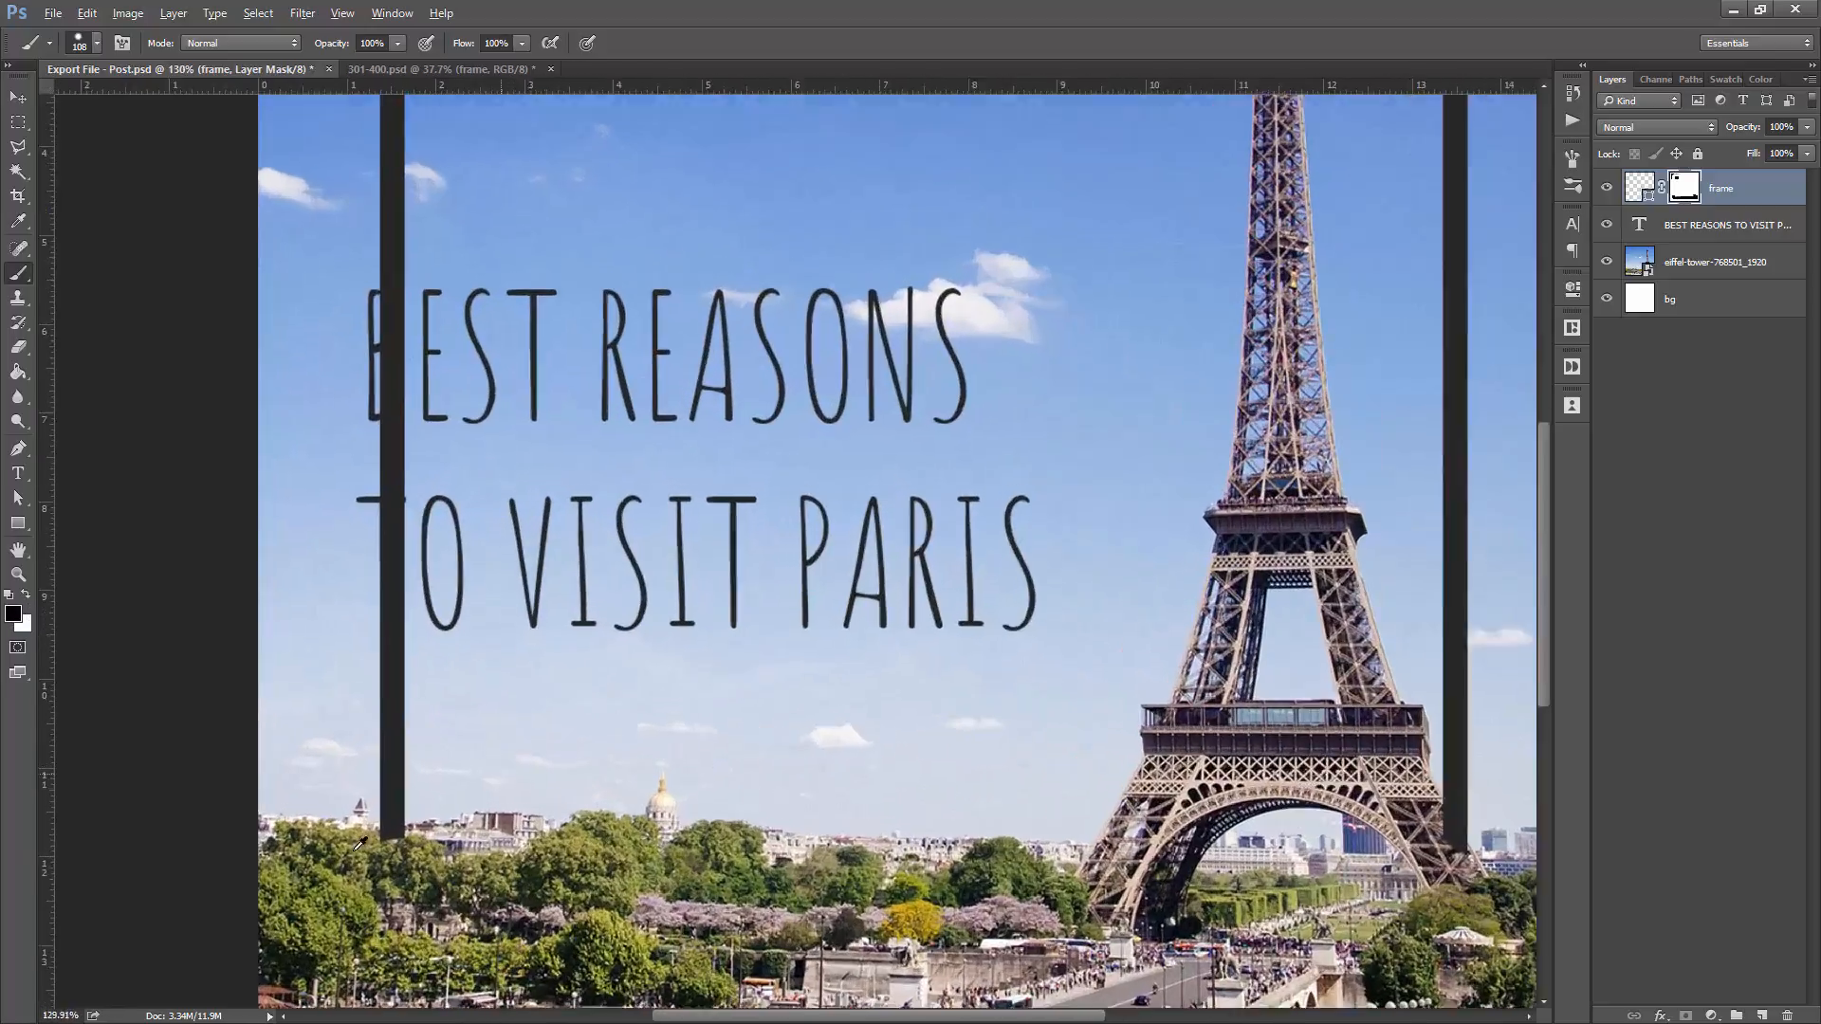
scroll(359, 843, up, 10)
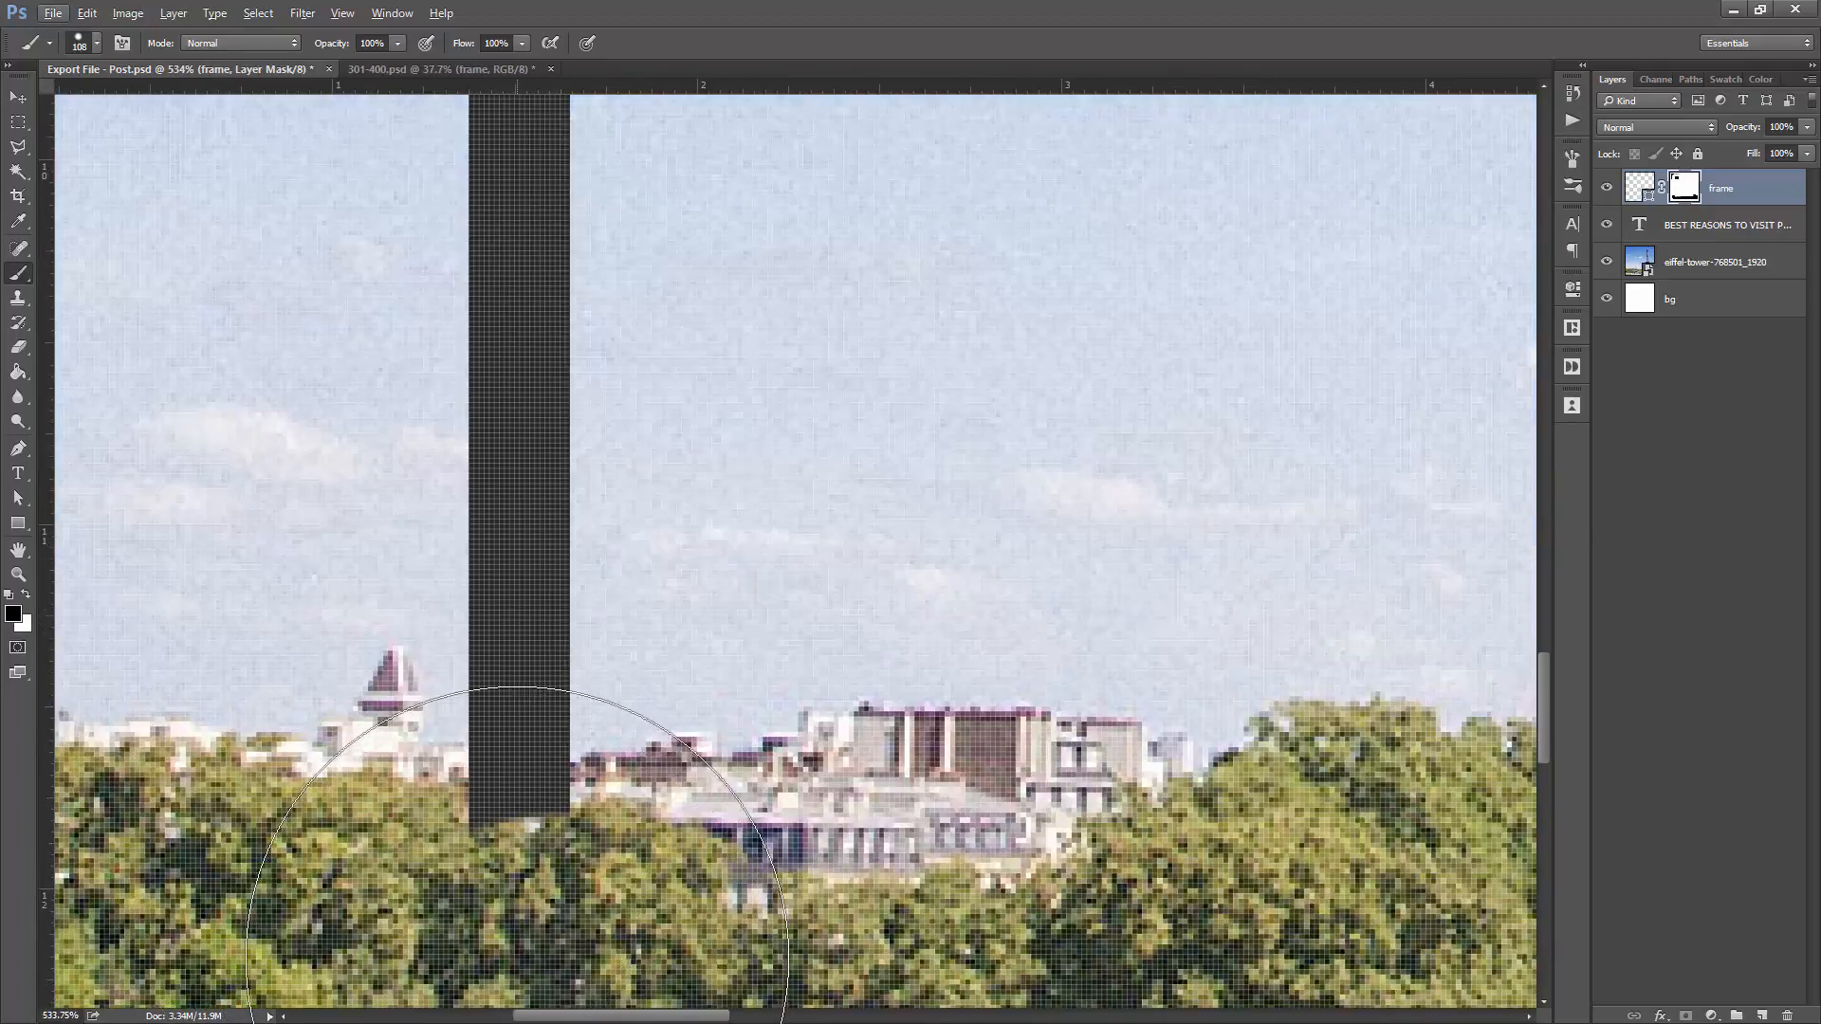
scroll(517, 956, down, 5)
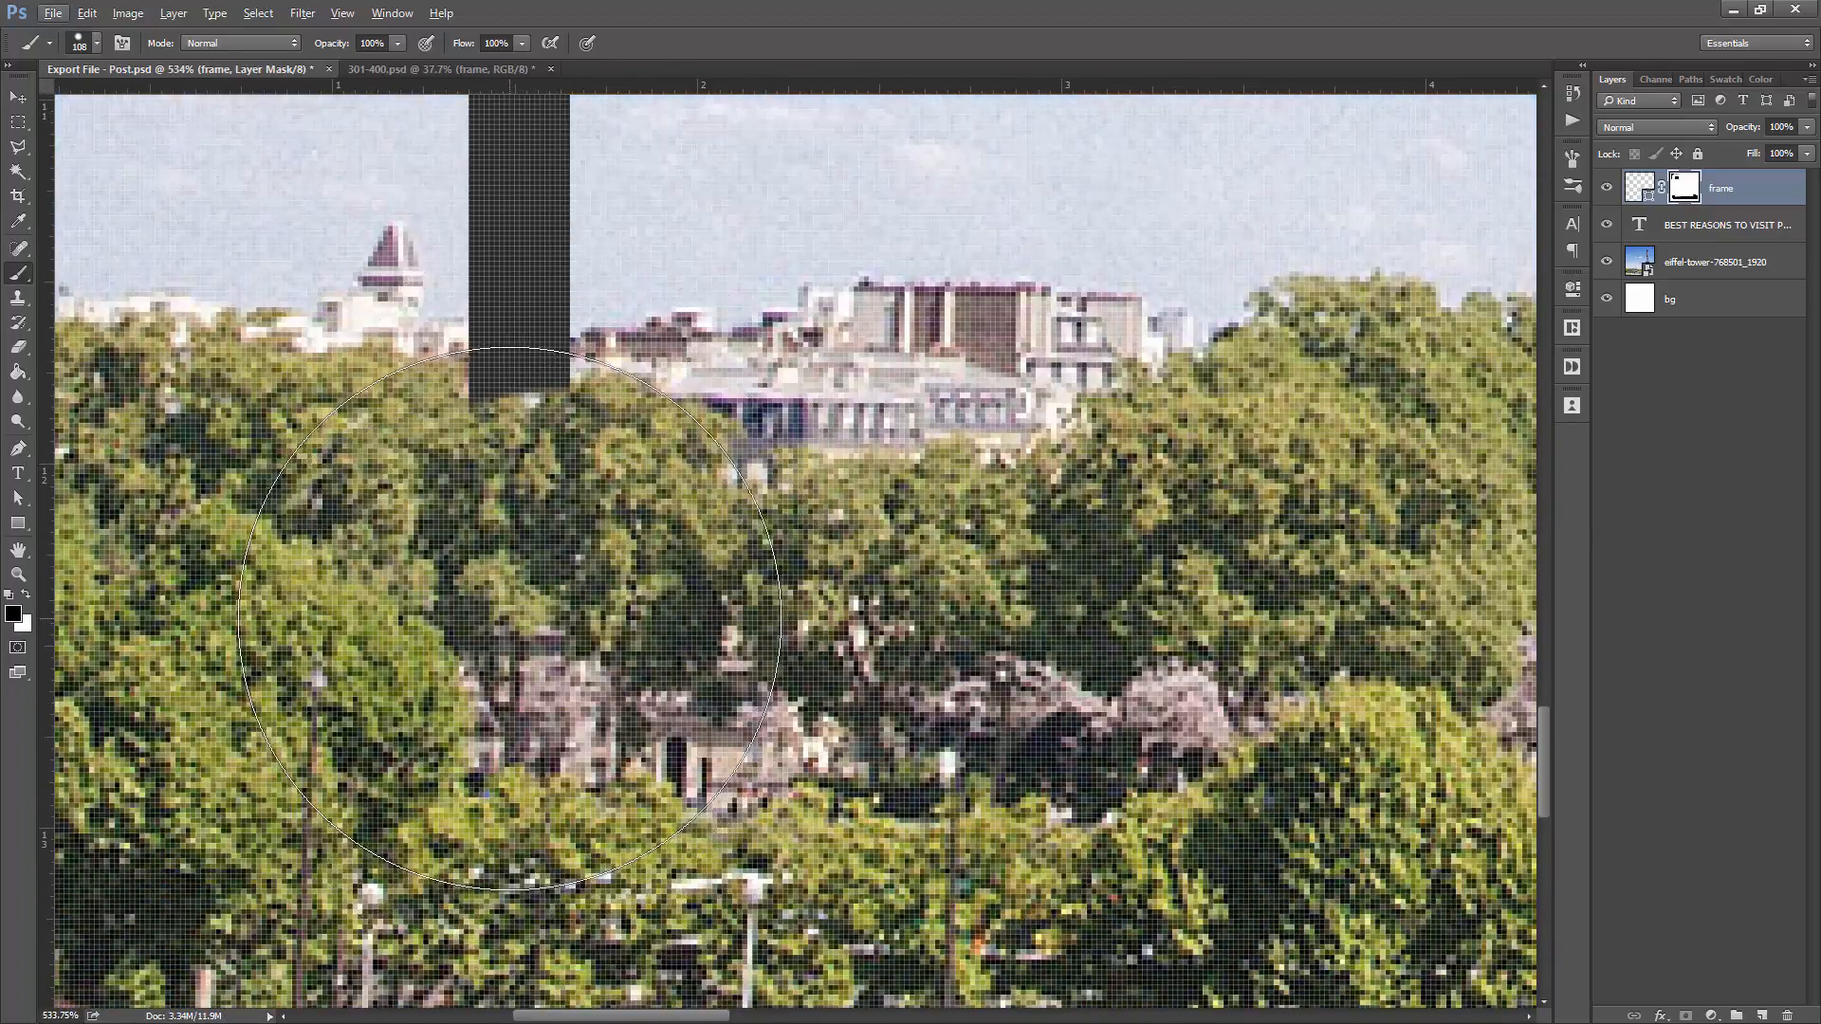
click(517, 593)
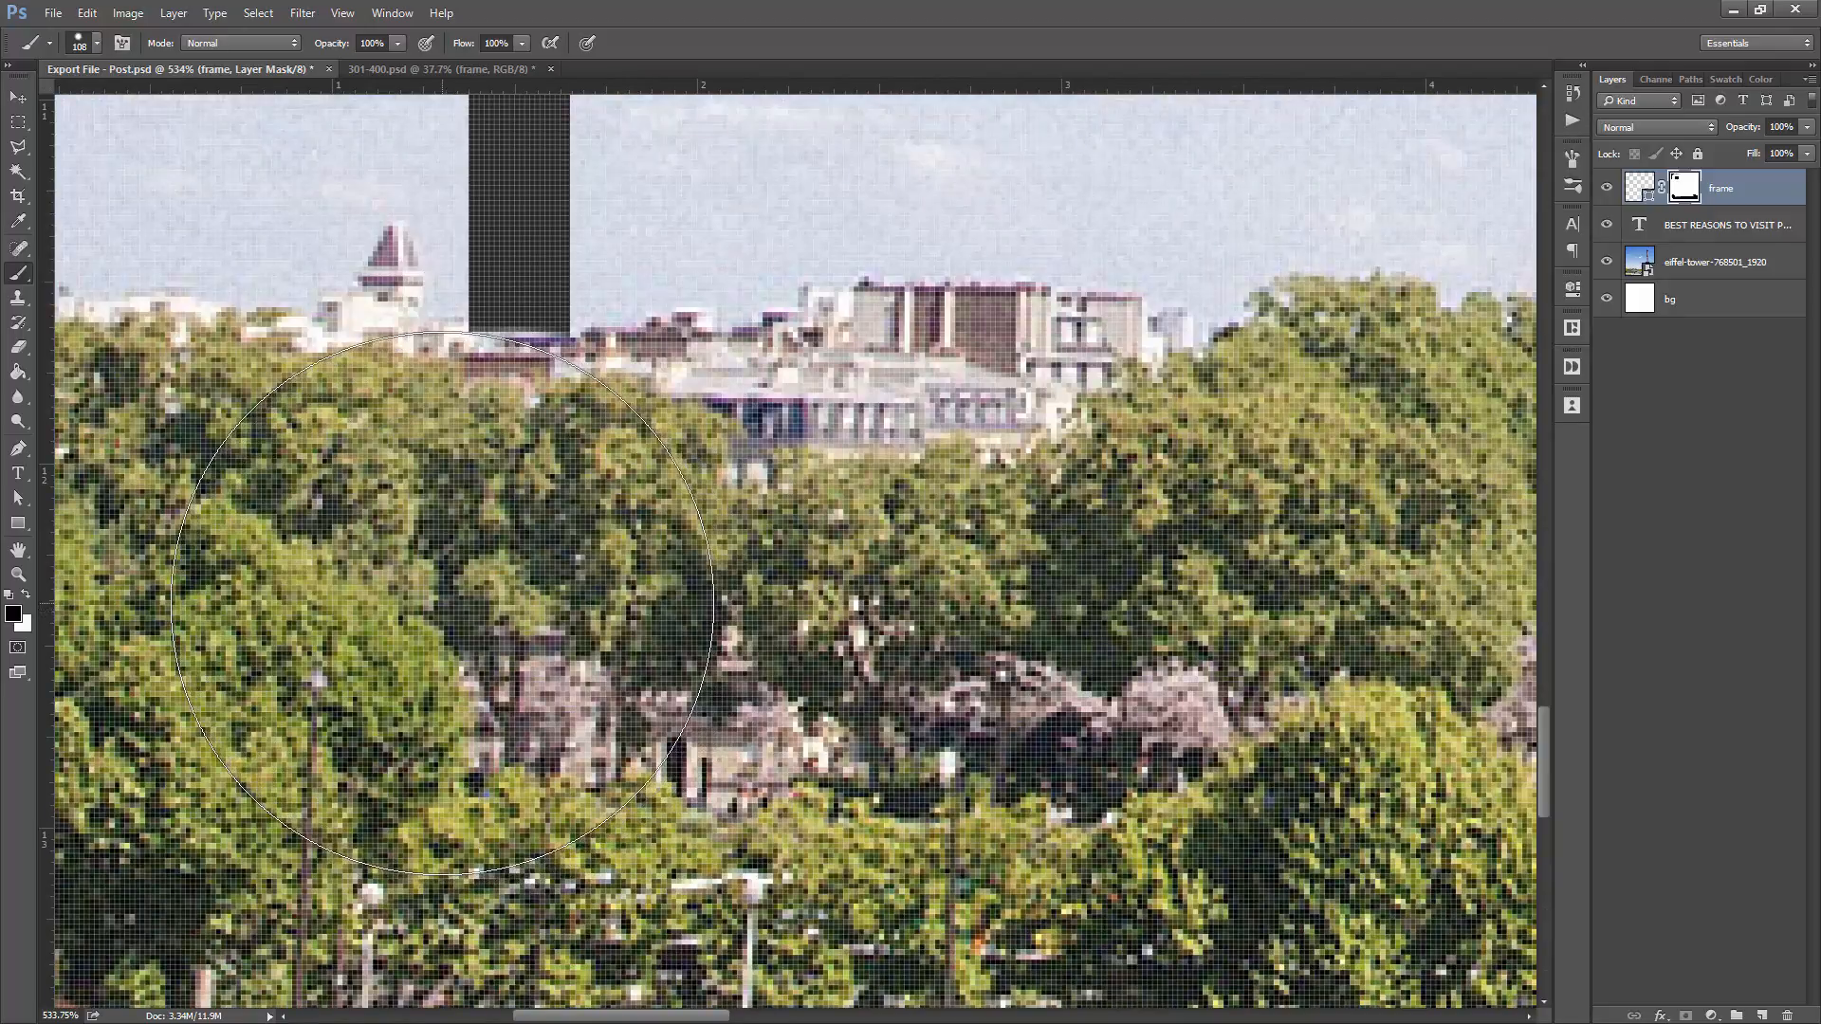
- Lower the frame layer's opacity to 52% so the tower's right leg shows through the frame's right side
alt+scroll(370, 604, down, 12)
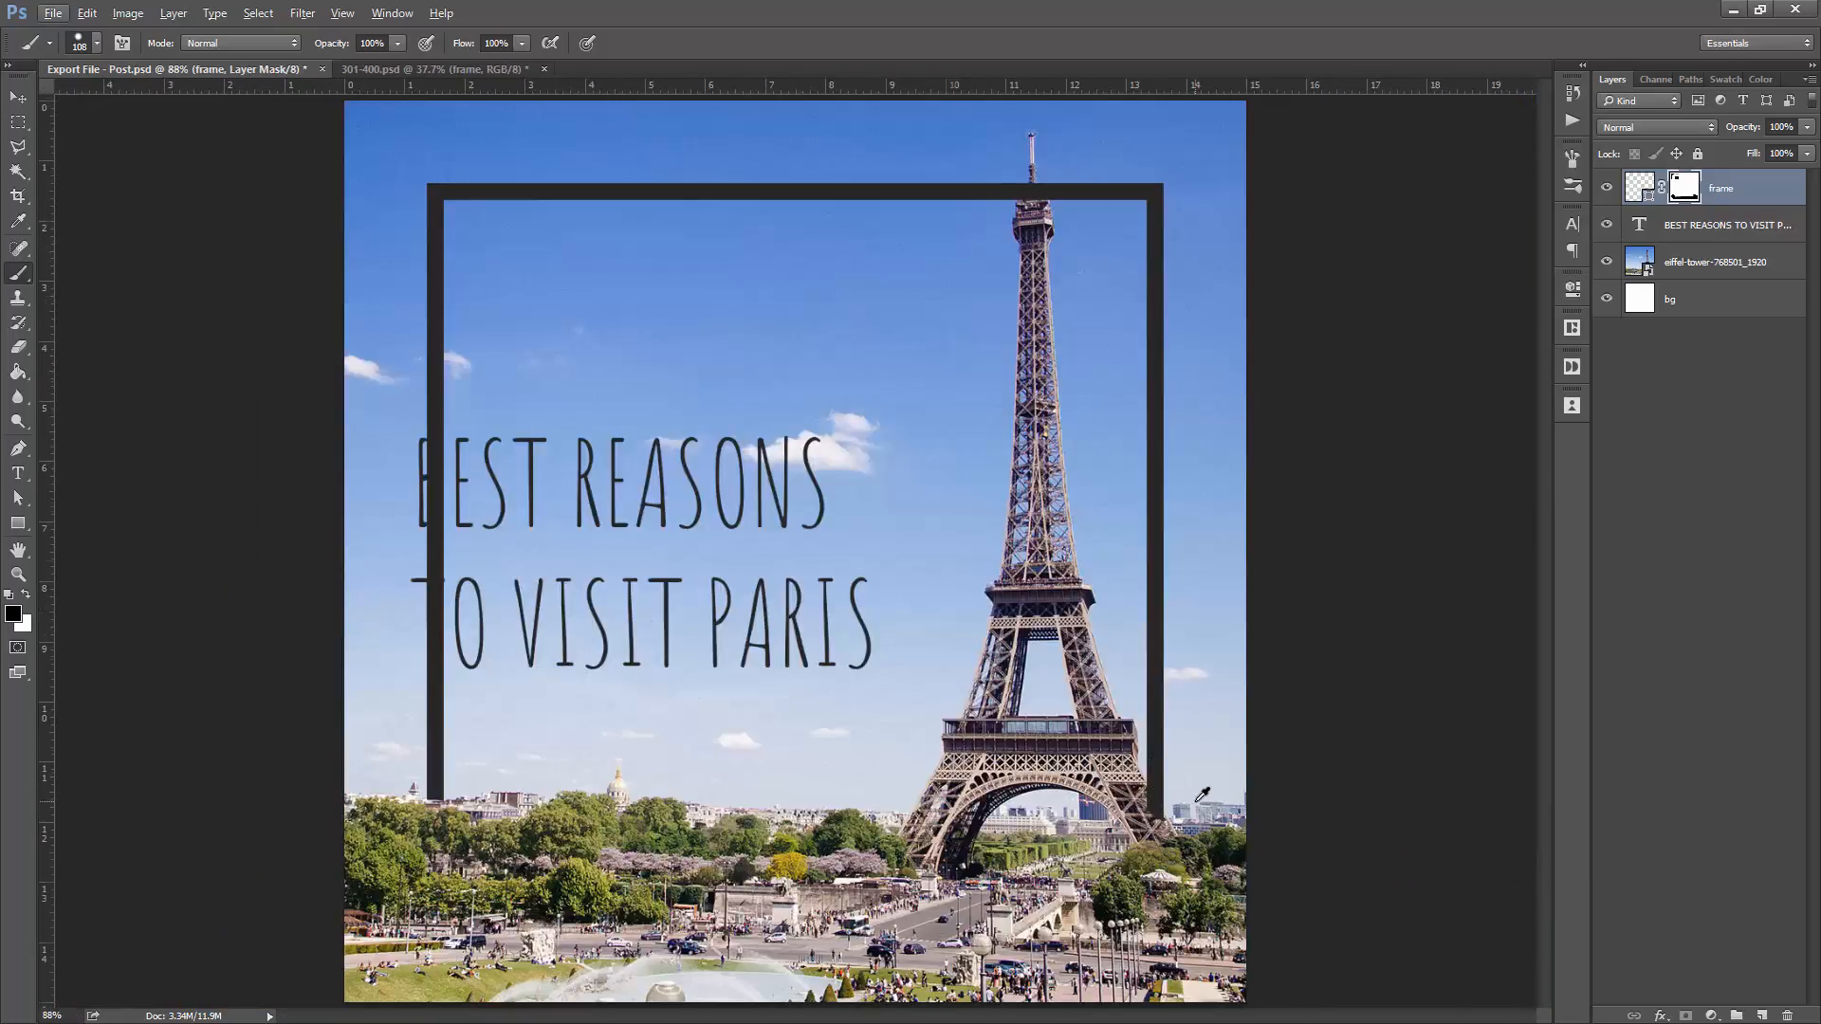
scroll(1202, 795, up, 8)
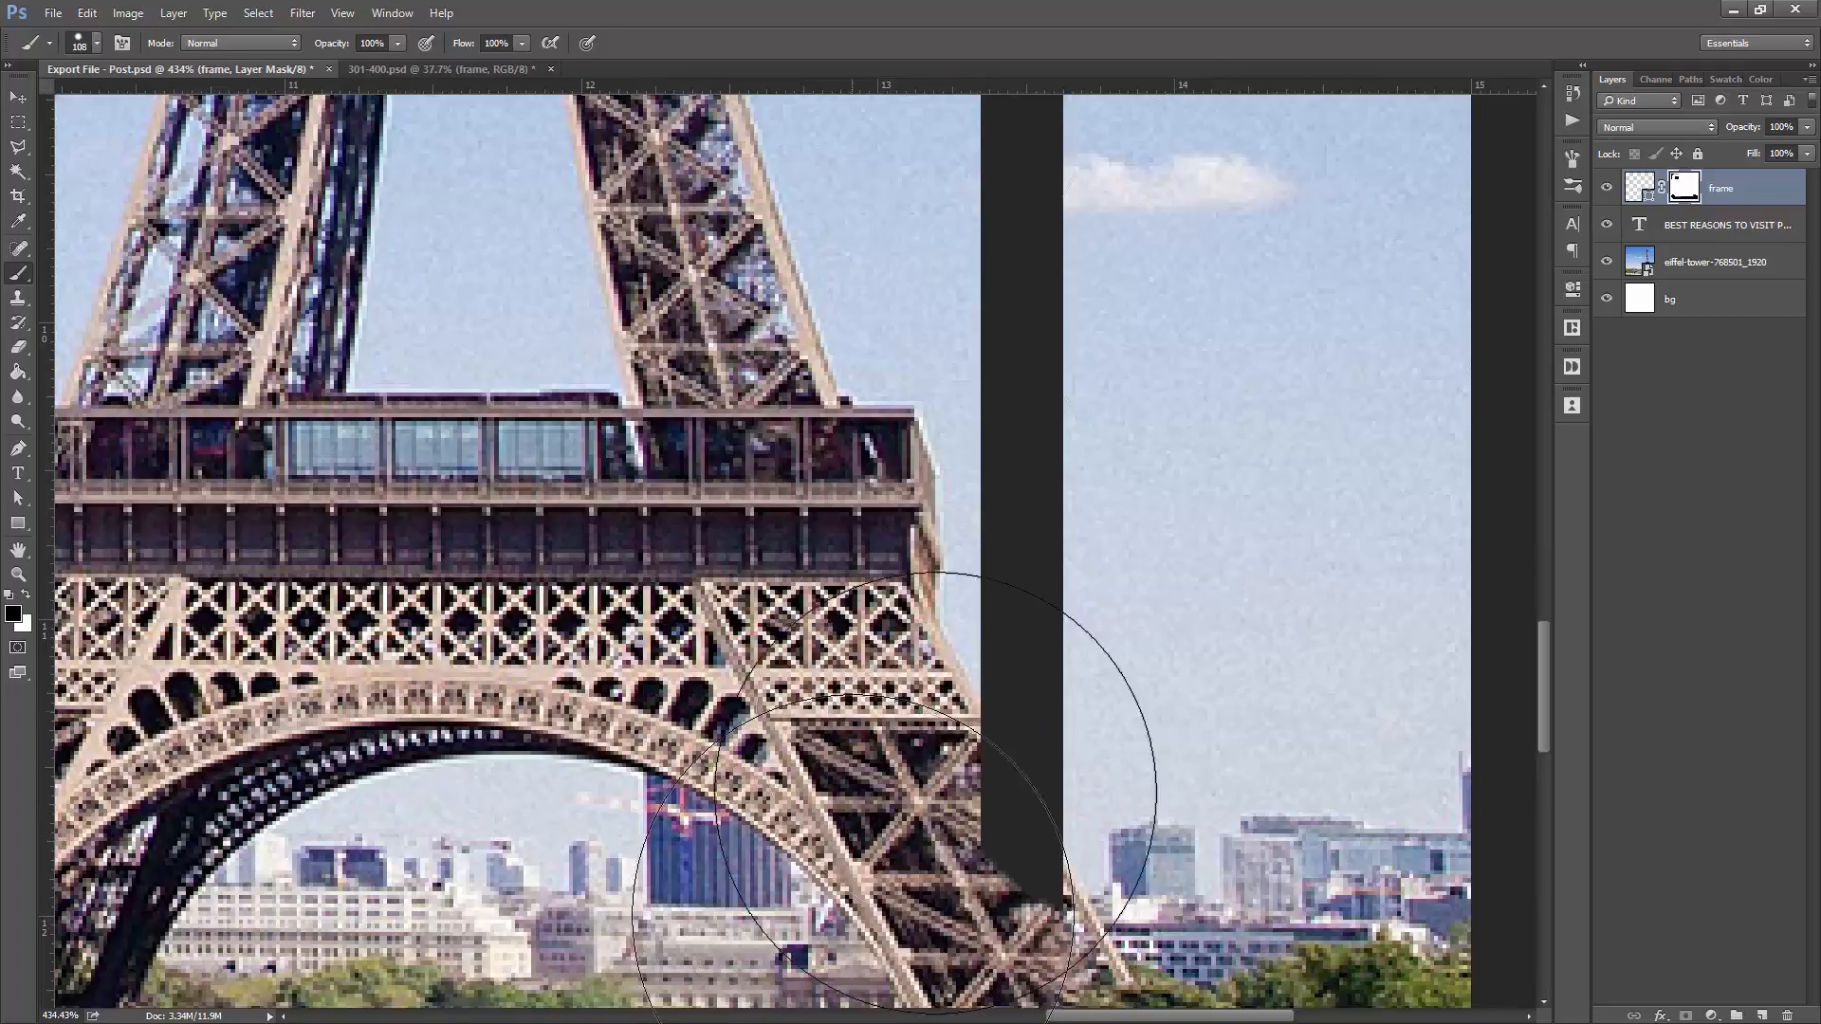
click(1807, 127)
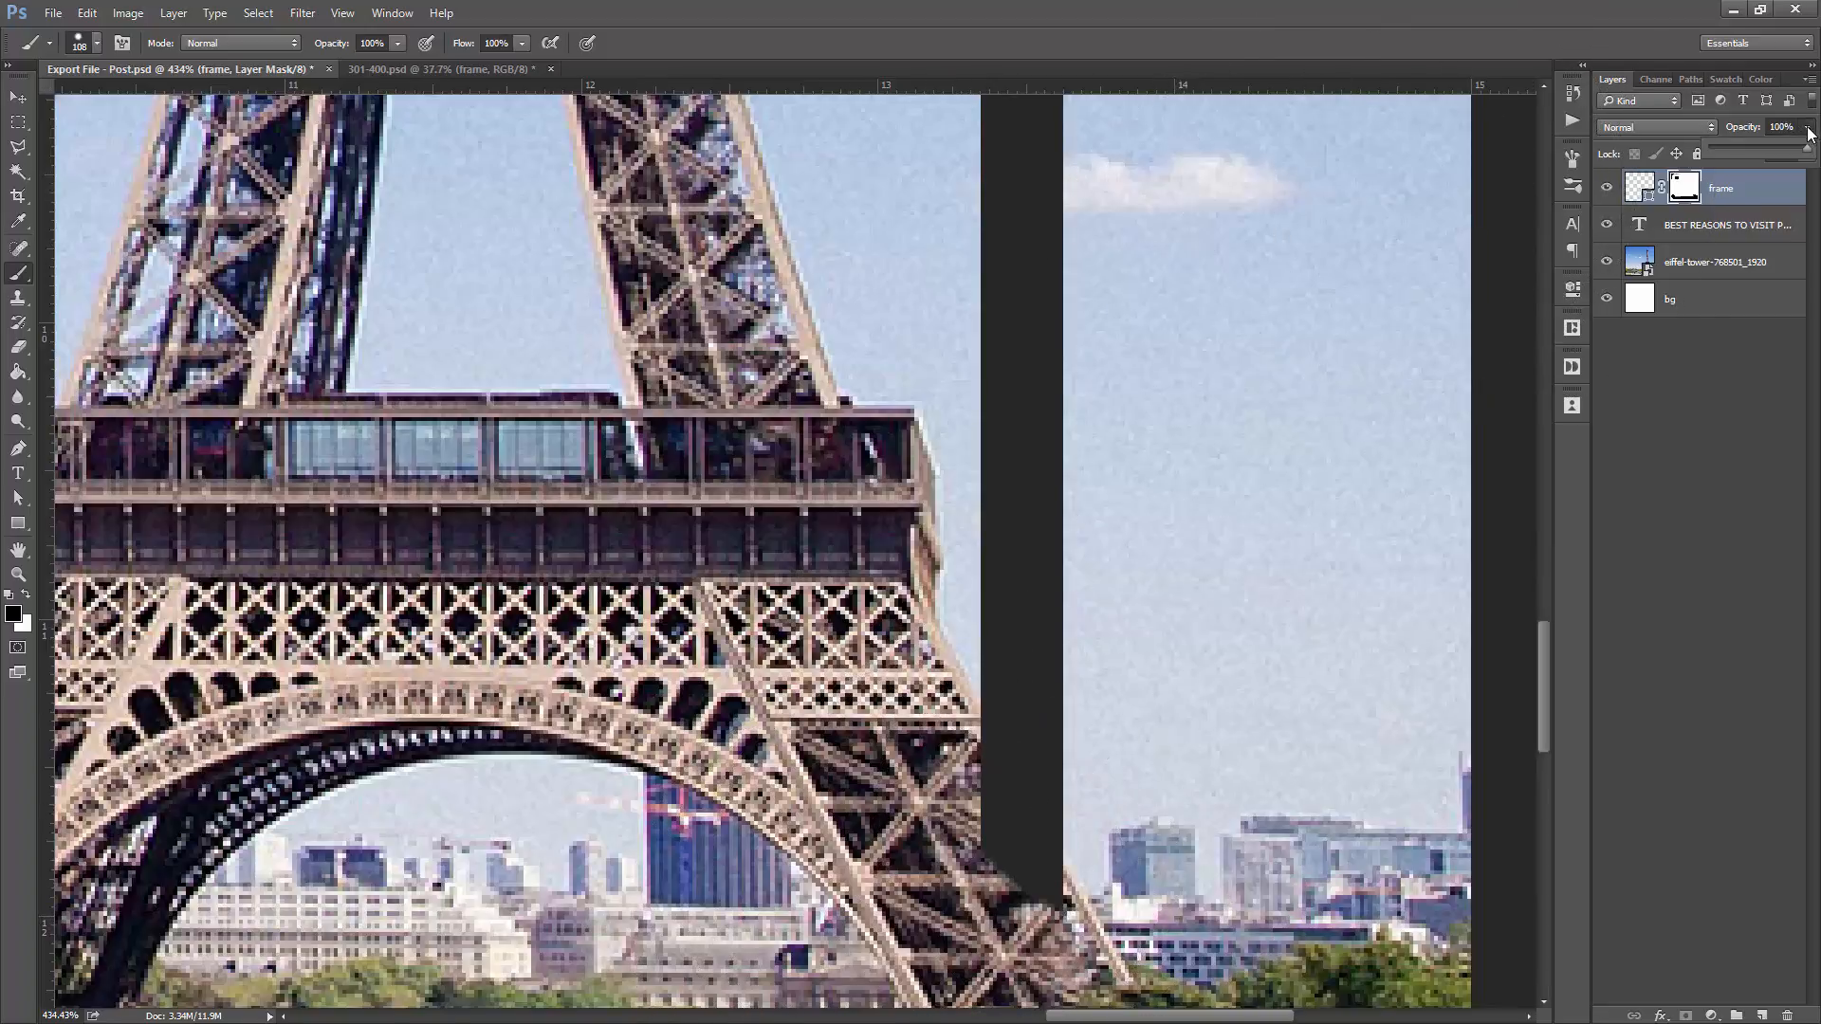
drag(1778, 152, 1760, 144)
scroll(1062, 507, down, 3)
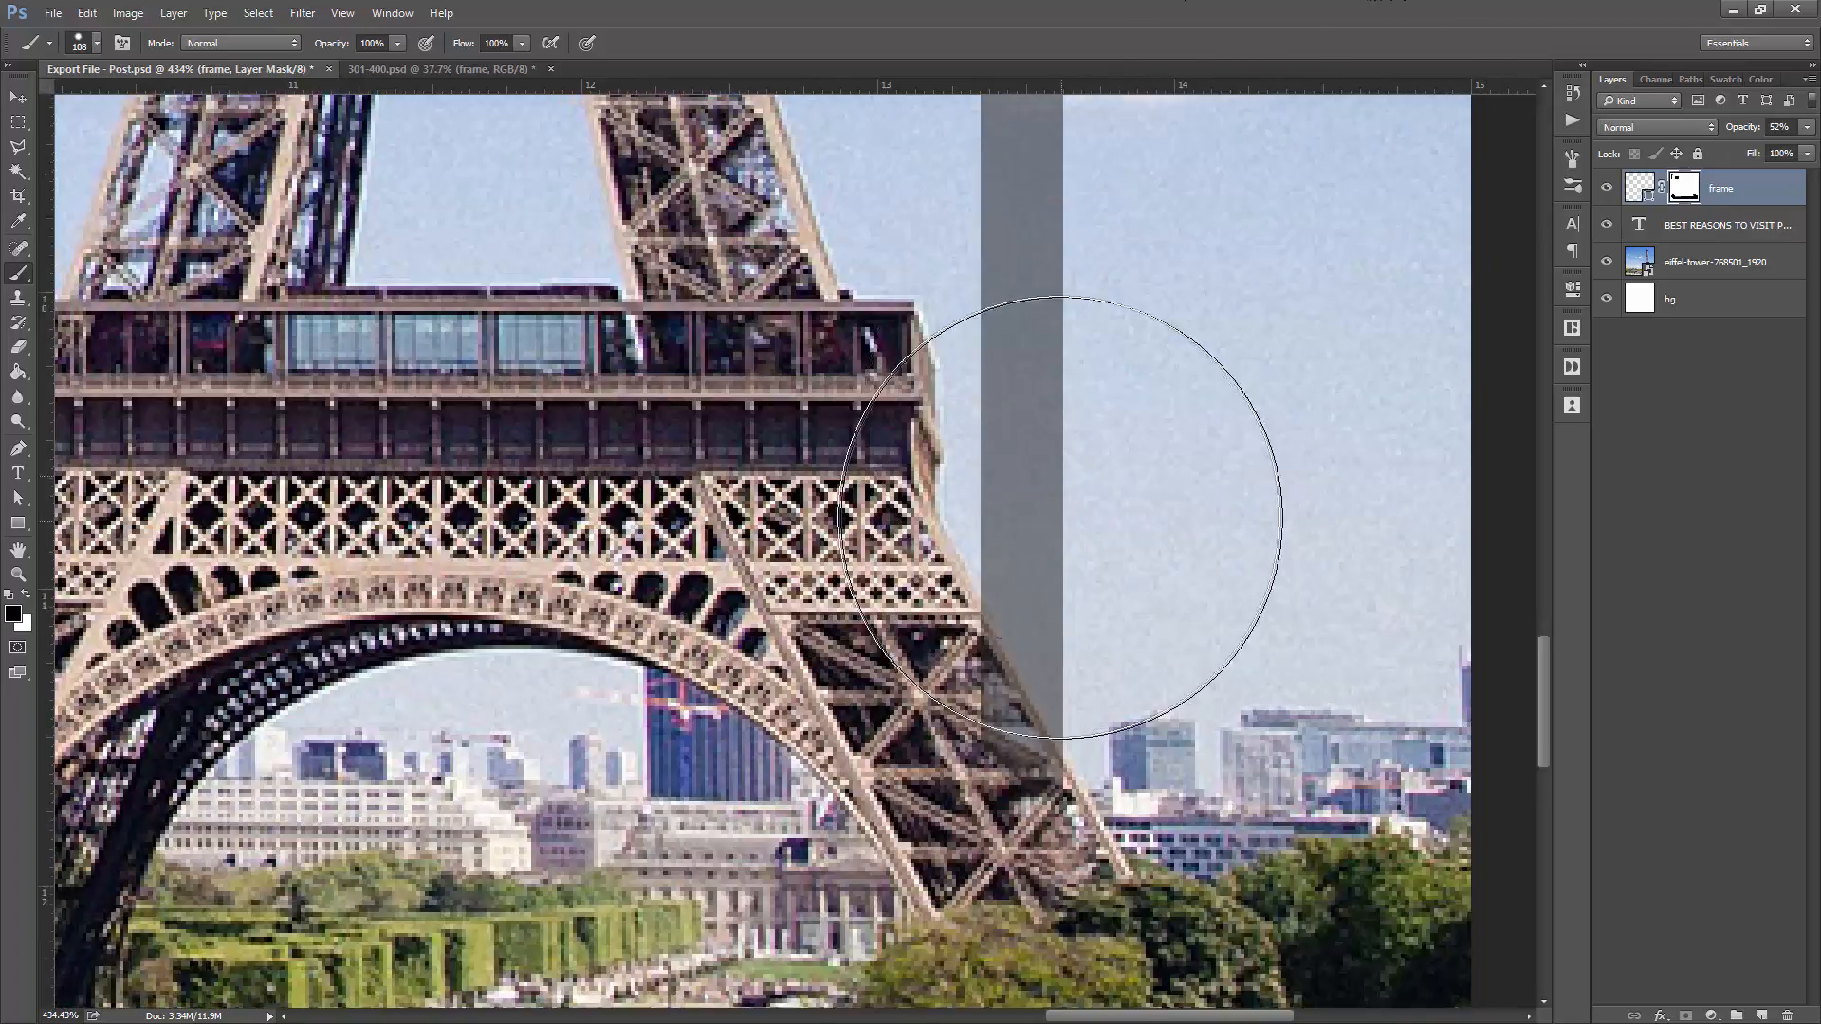
- Reduce the brush size to about 49 px and mask the frame's right side along the edge of the tower's right leg
scroll(1034, 507, down, 2)
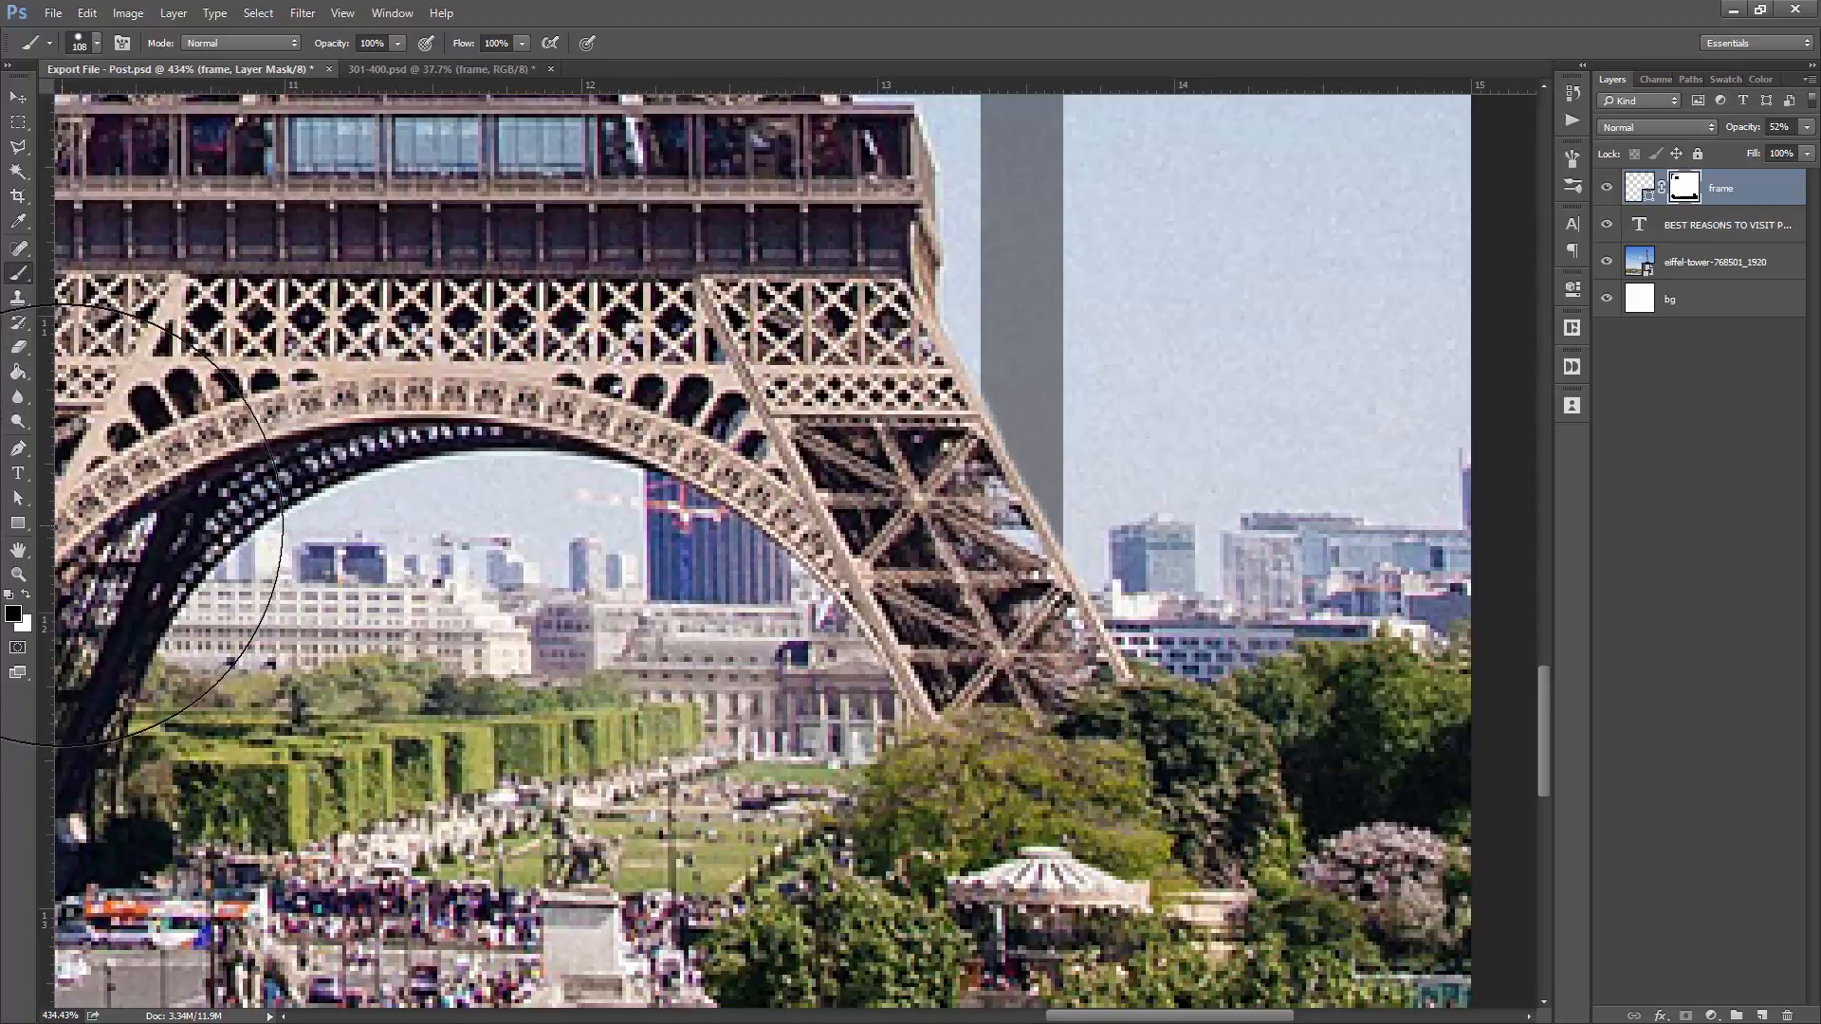
right_click(607, 390)
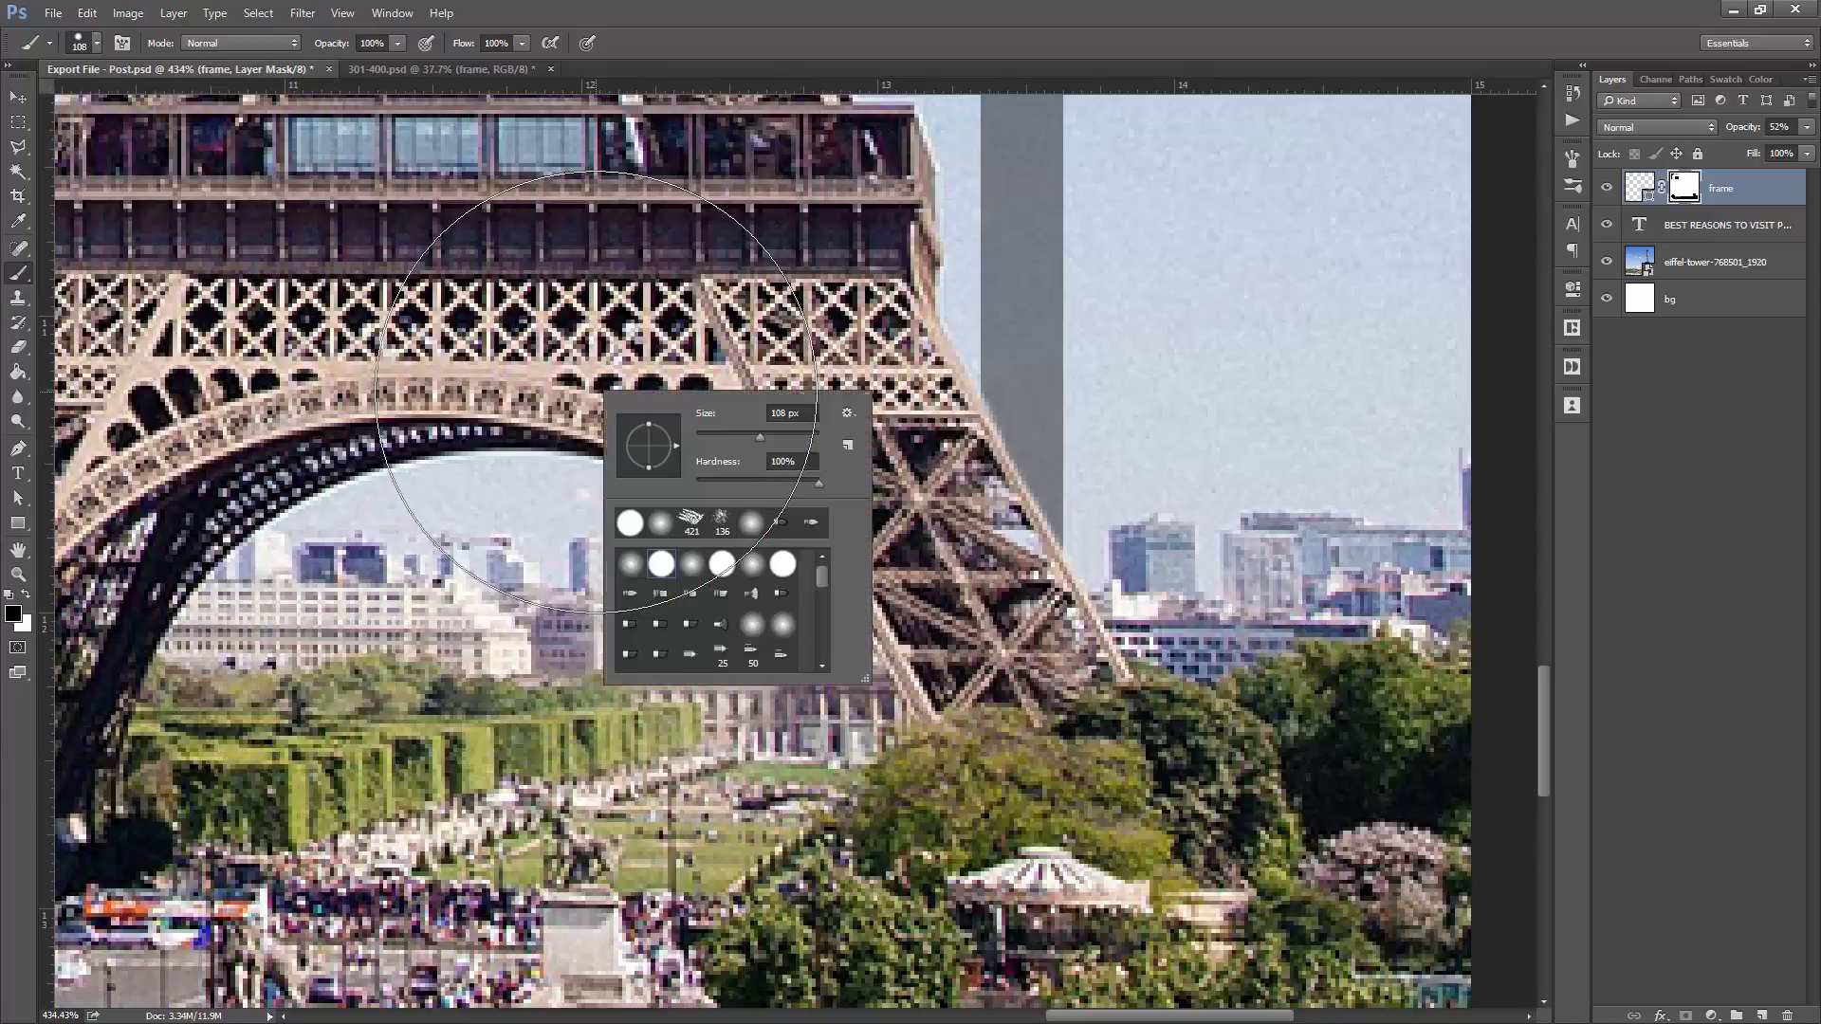
drag(749, 444, 725, 431)
click(981, 5)
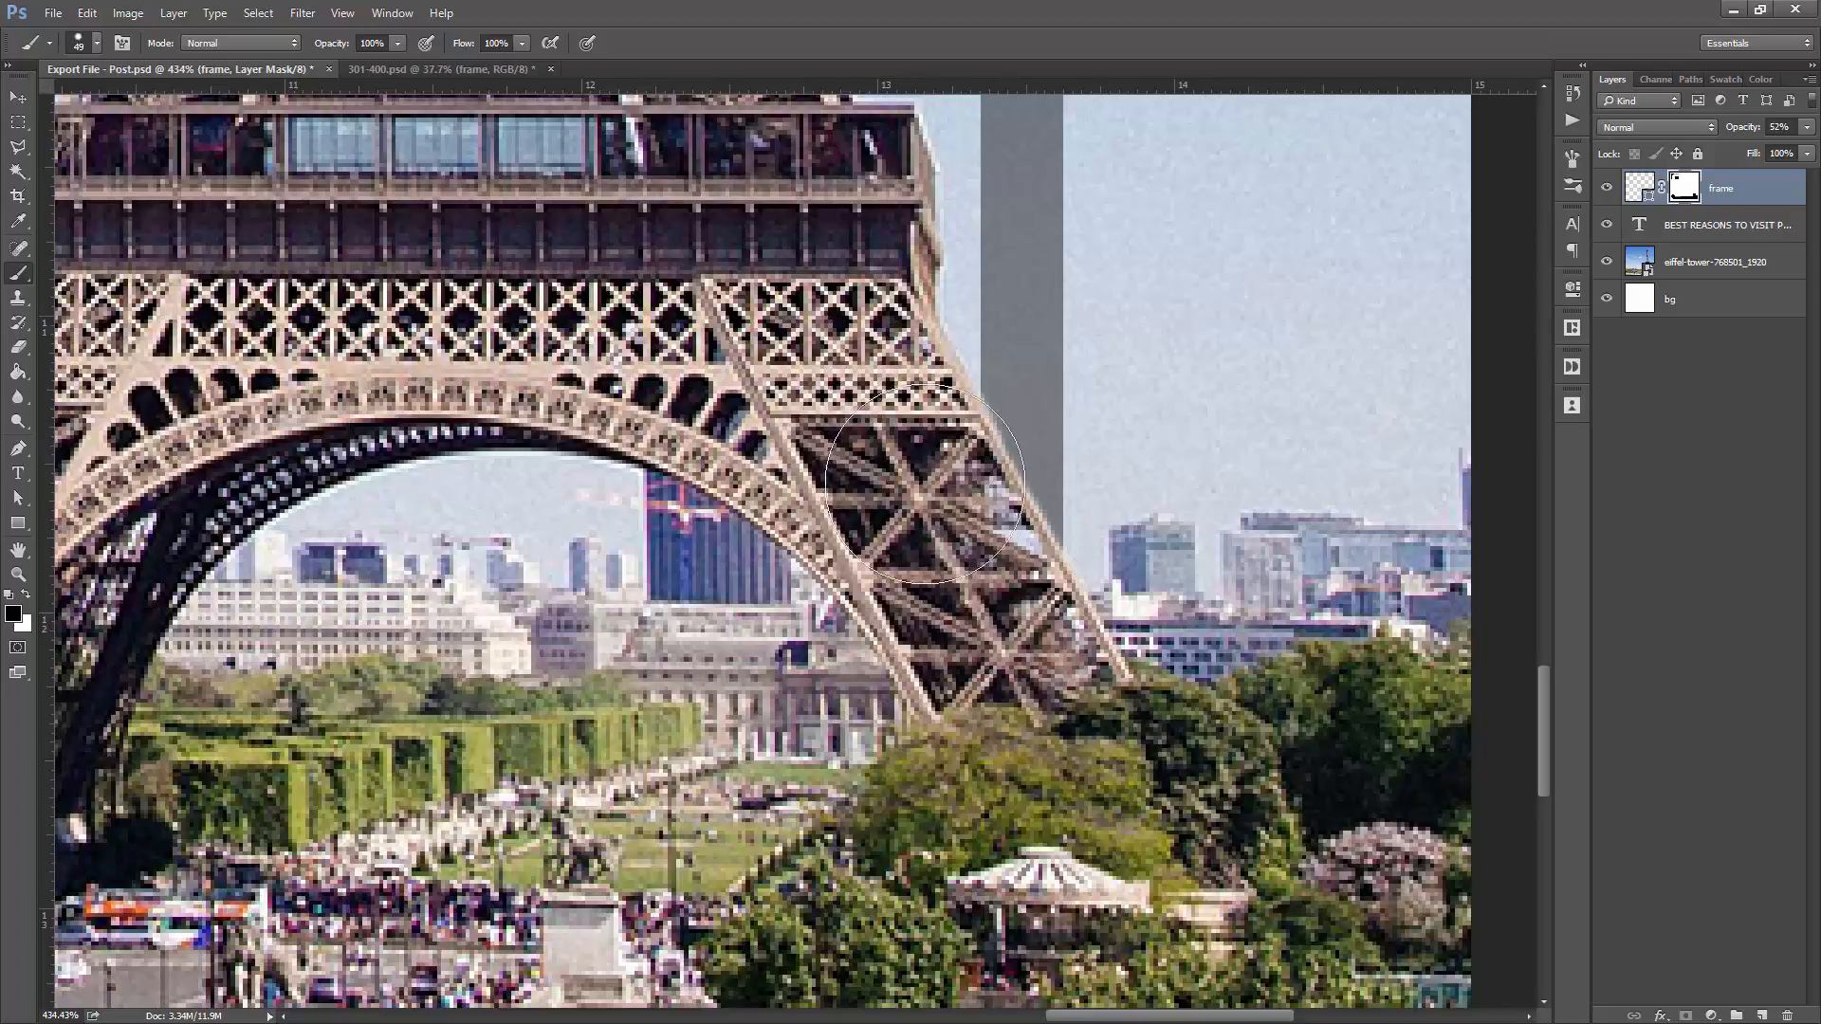
click(26, 595)
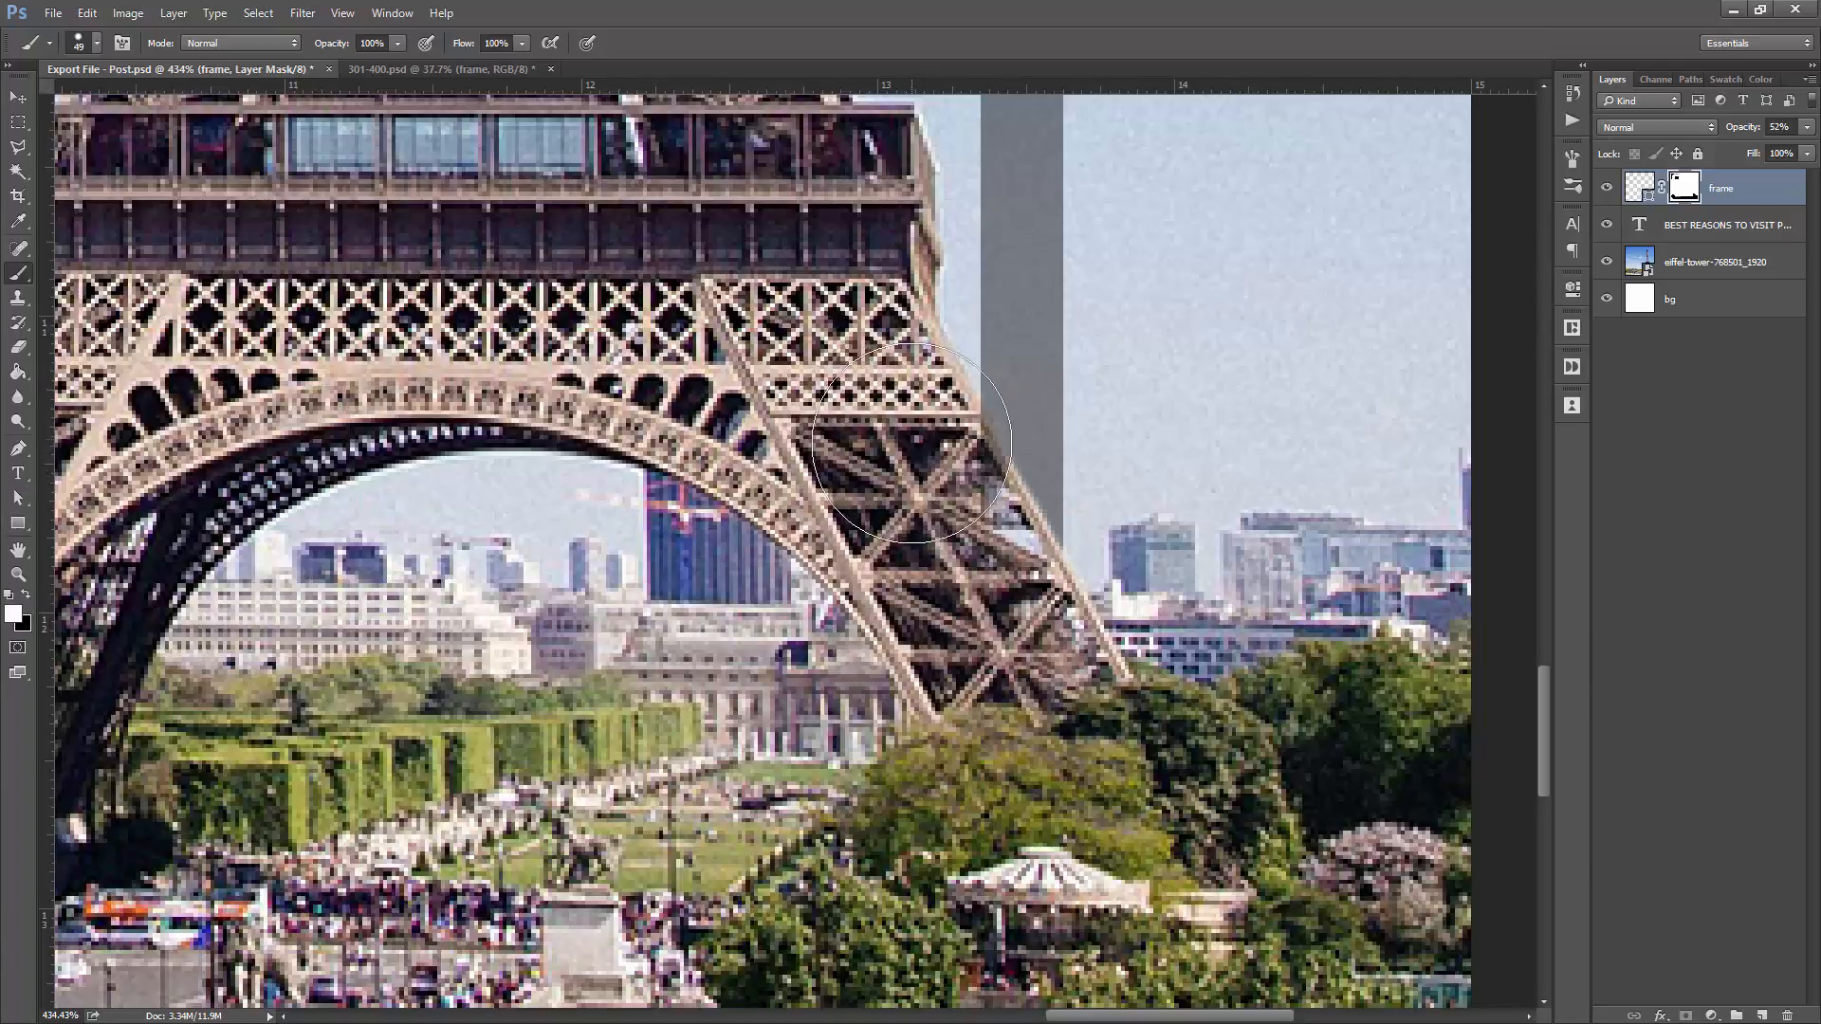
click(26, 594)
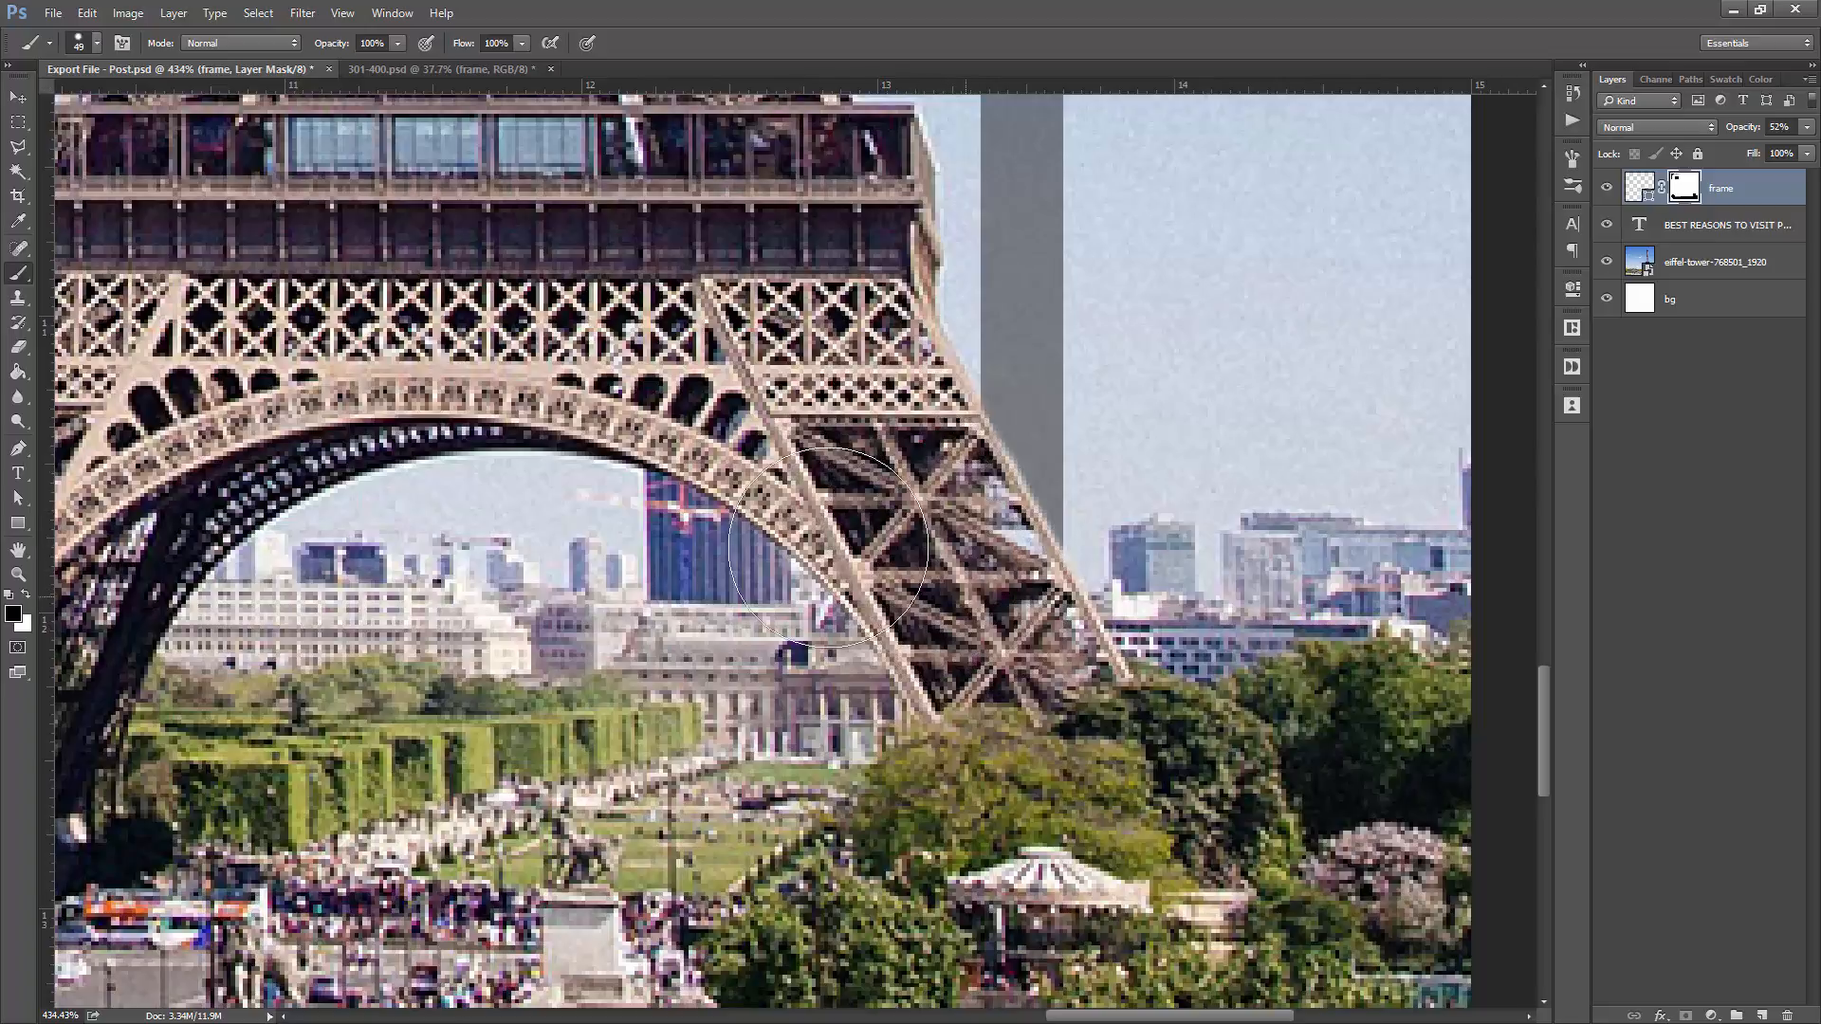
- Make a rectangular selection around the two-line headline, spanning the part of the frame's left side that crosses it
key(m)
scroll(840, 441, down, 5)
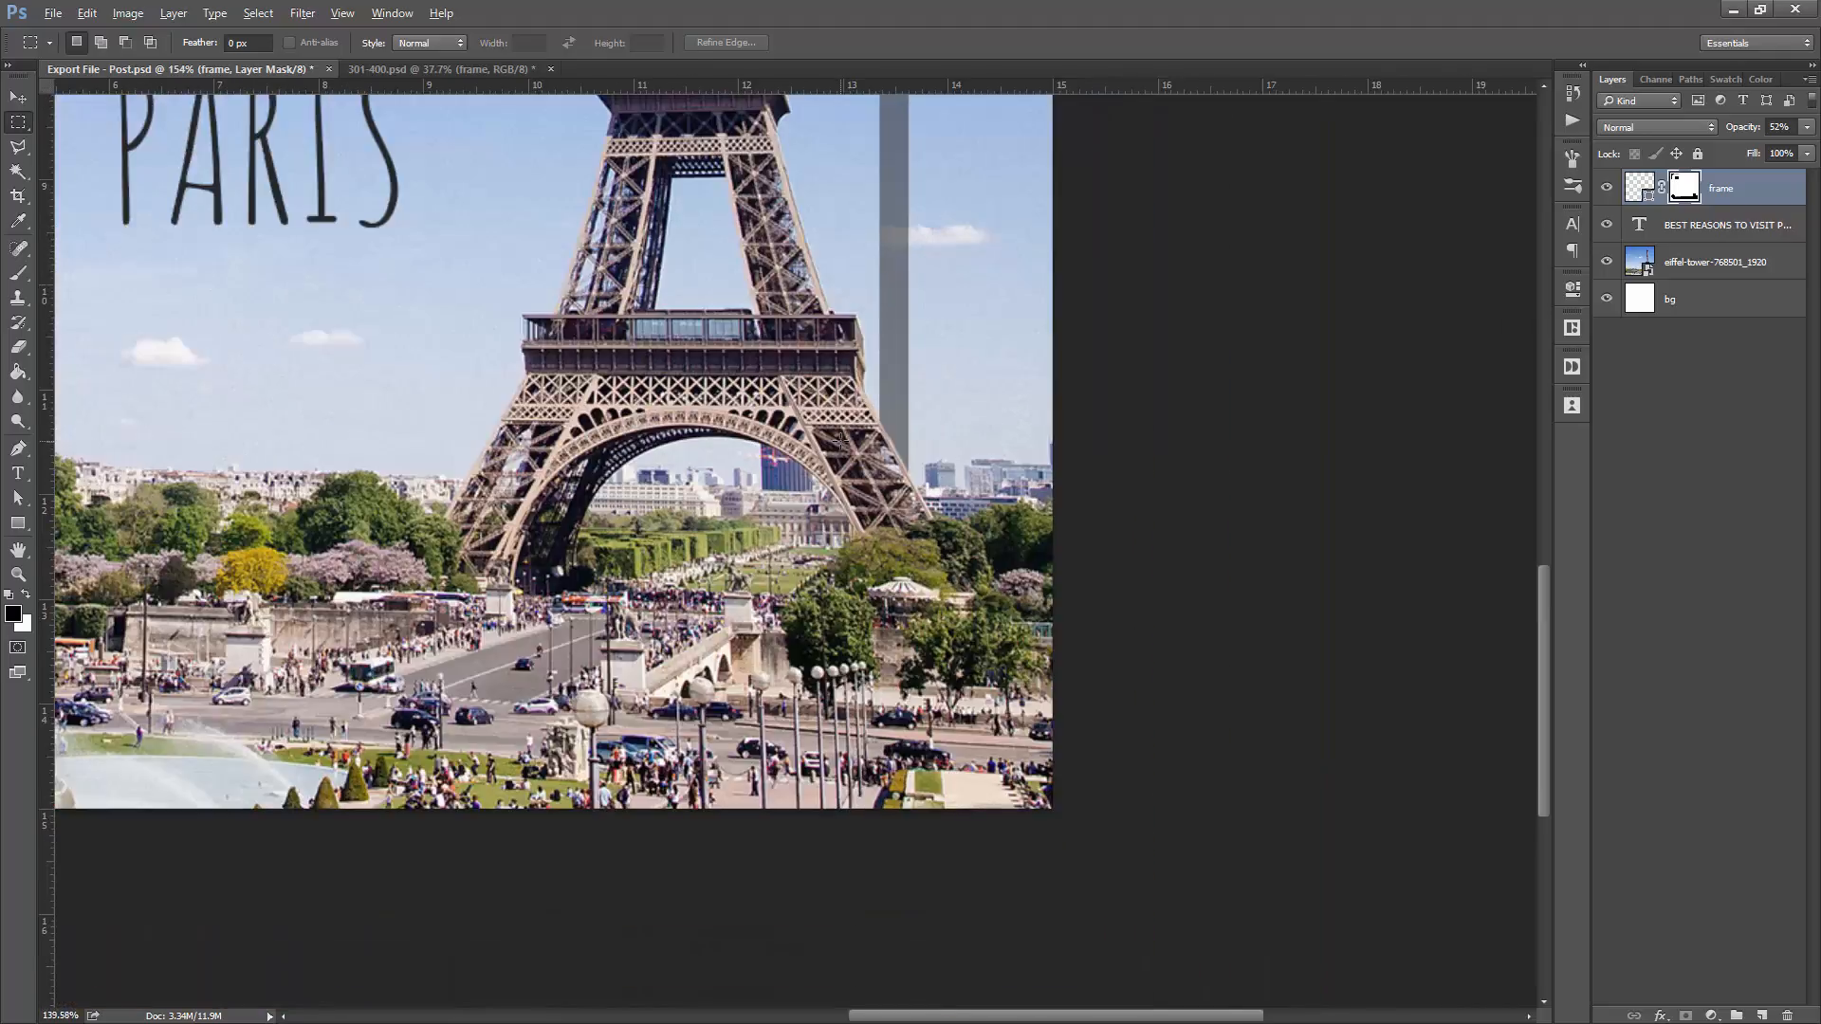
scroll(840, 441, down, 3)
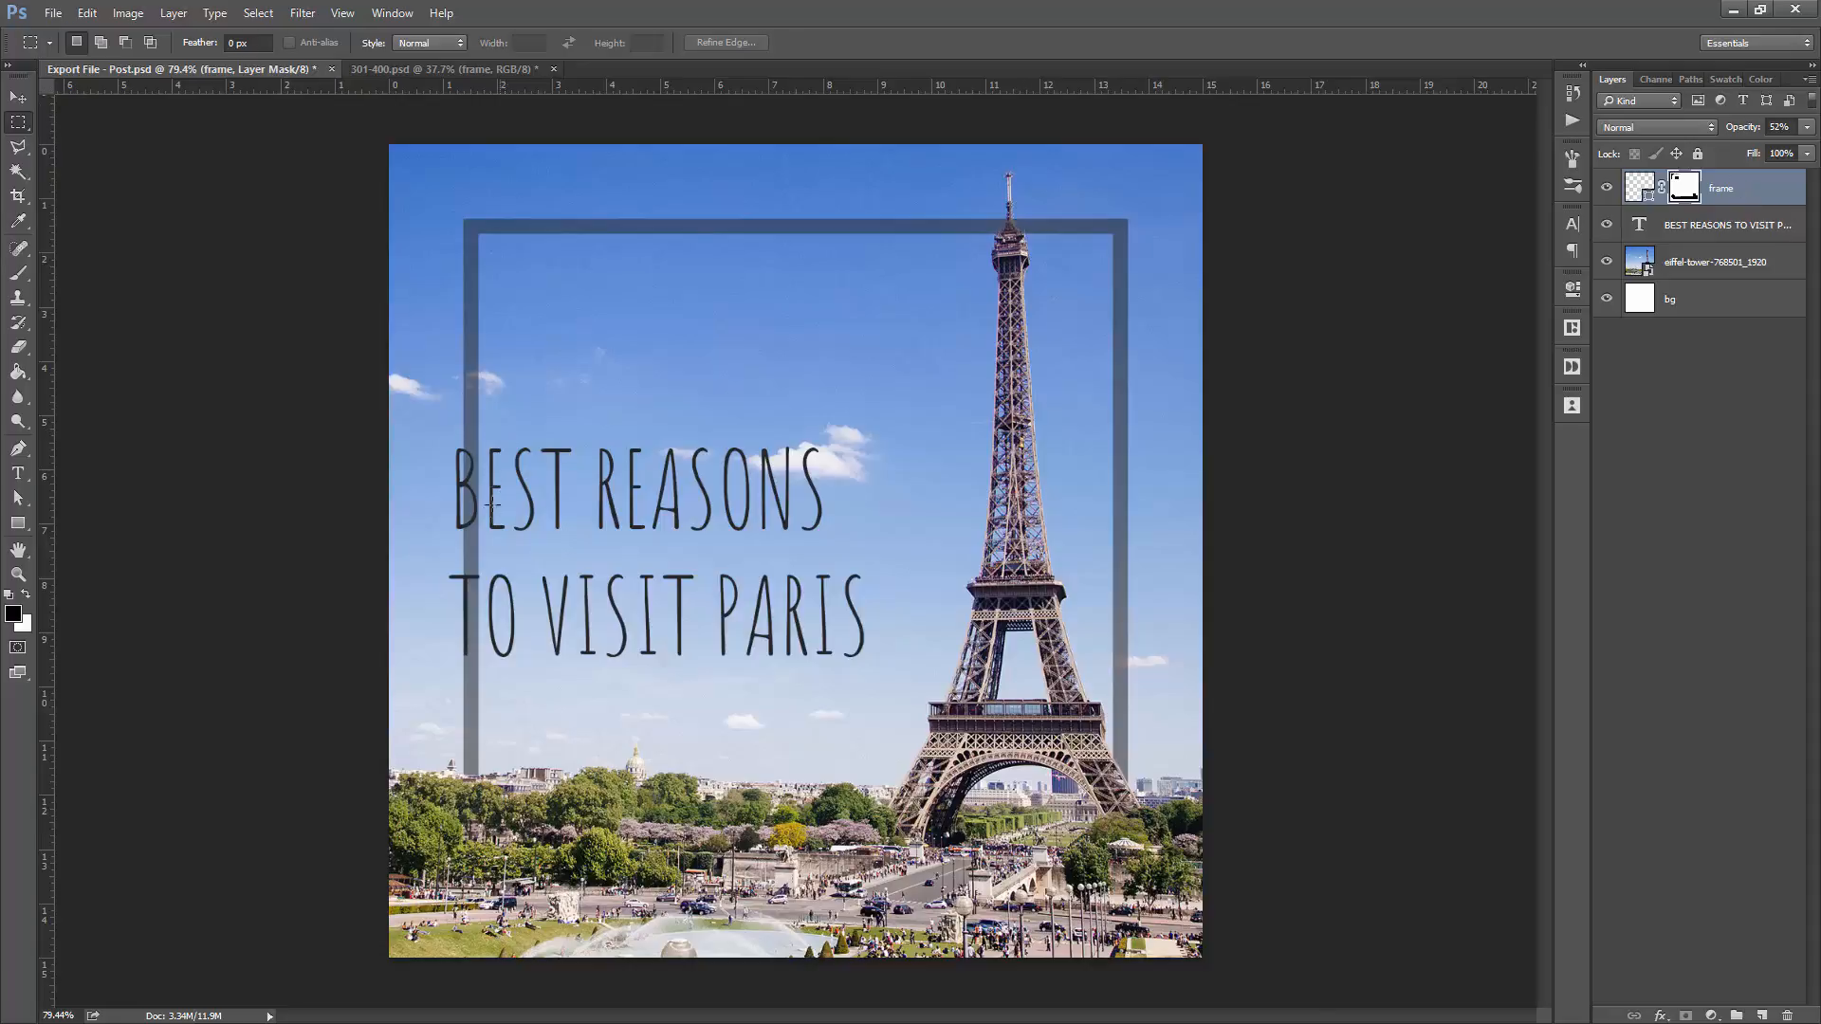
scroll(491, 503, up, 4)
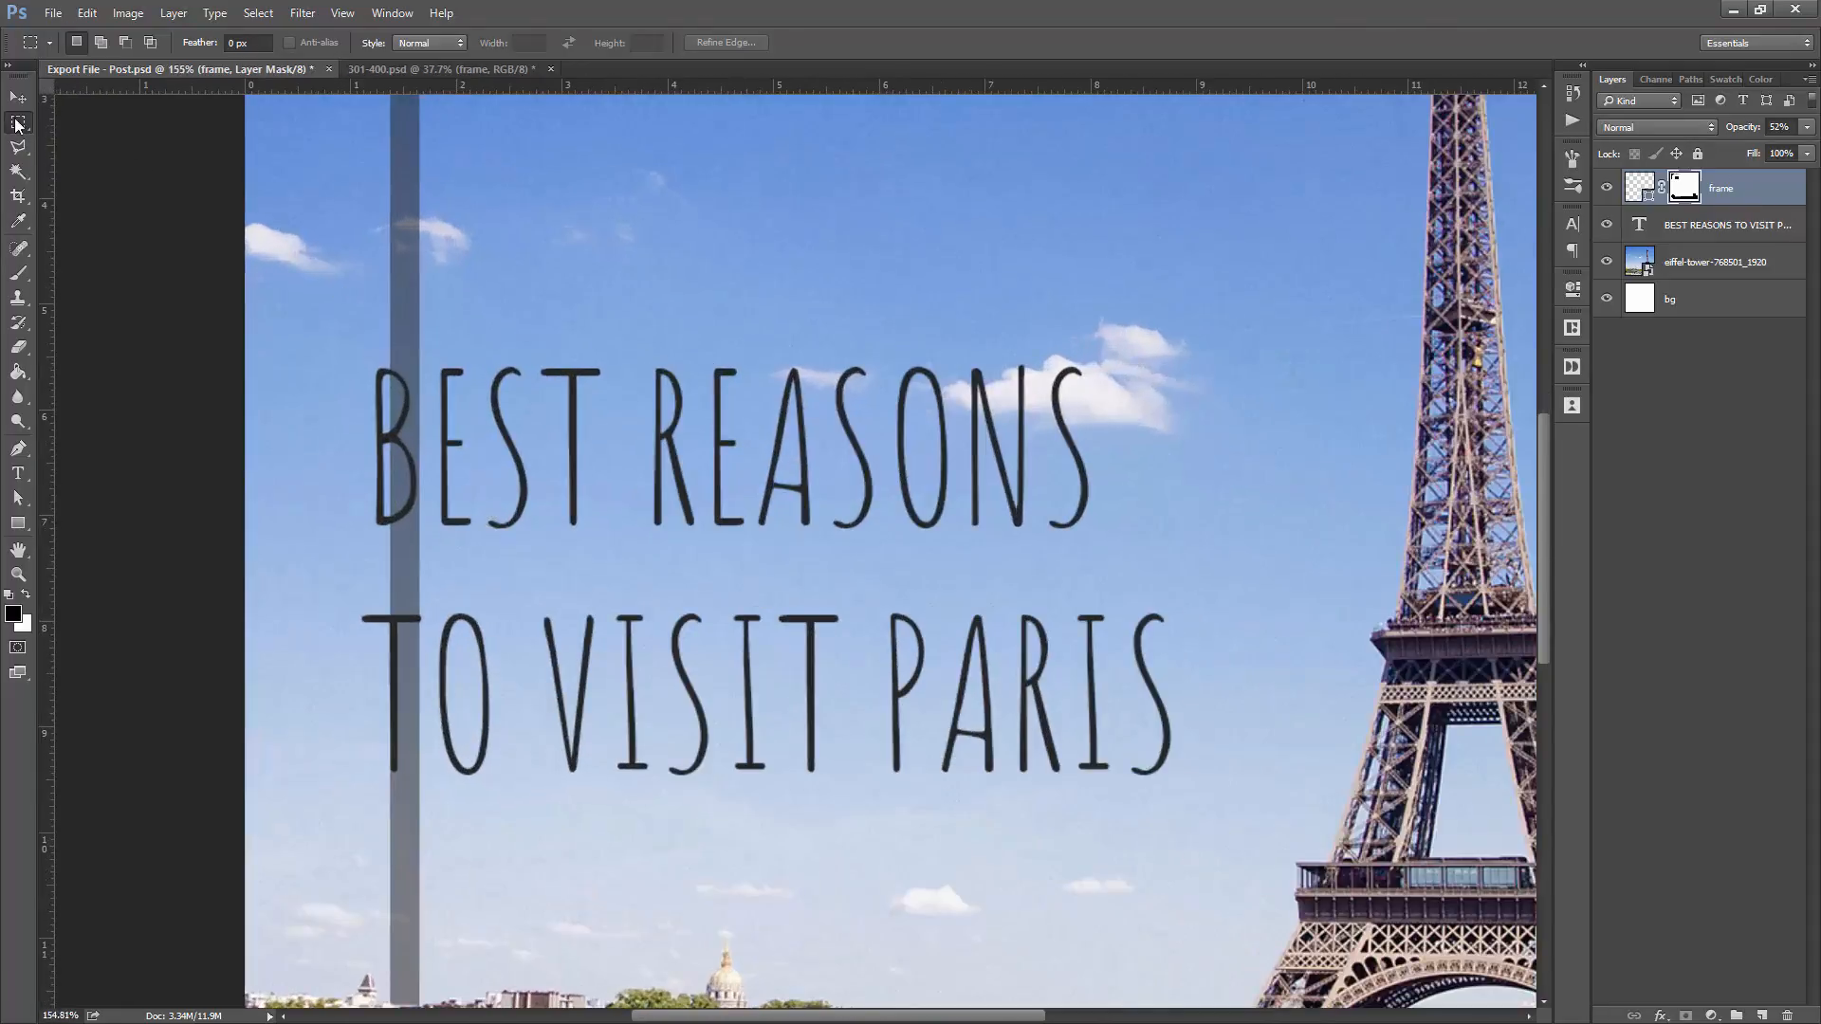
right_click(21, 121)
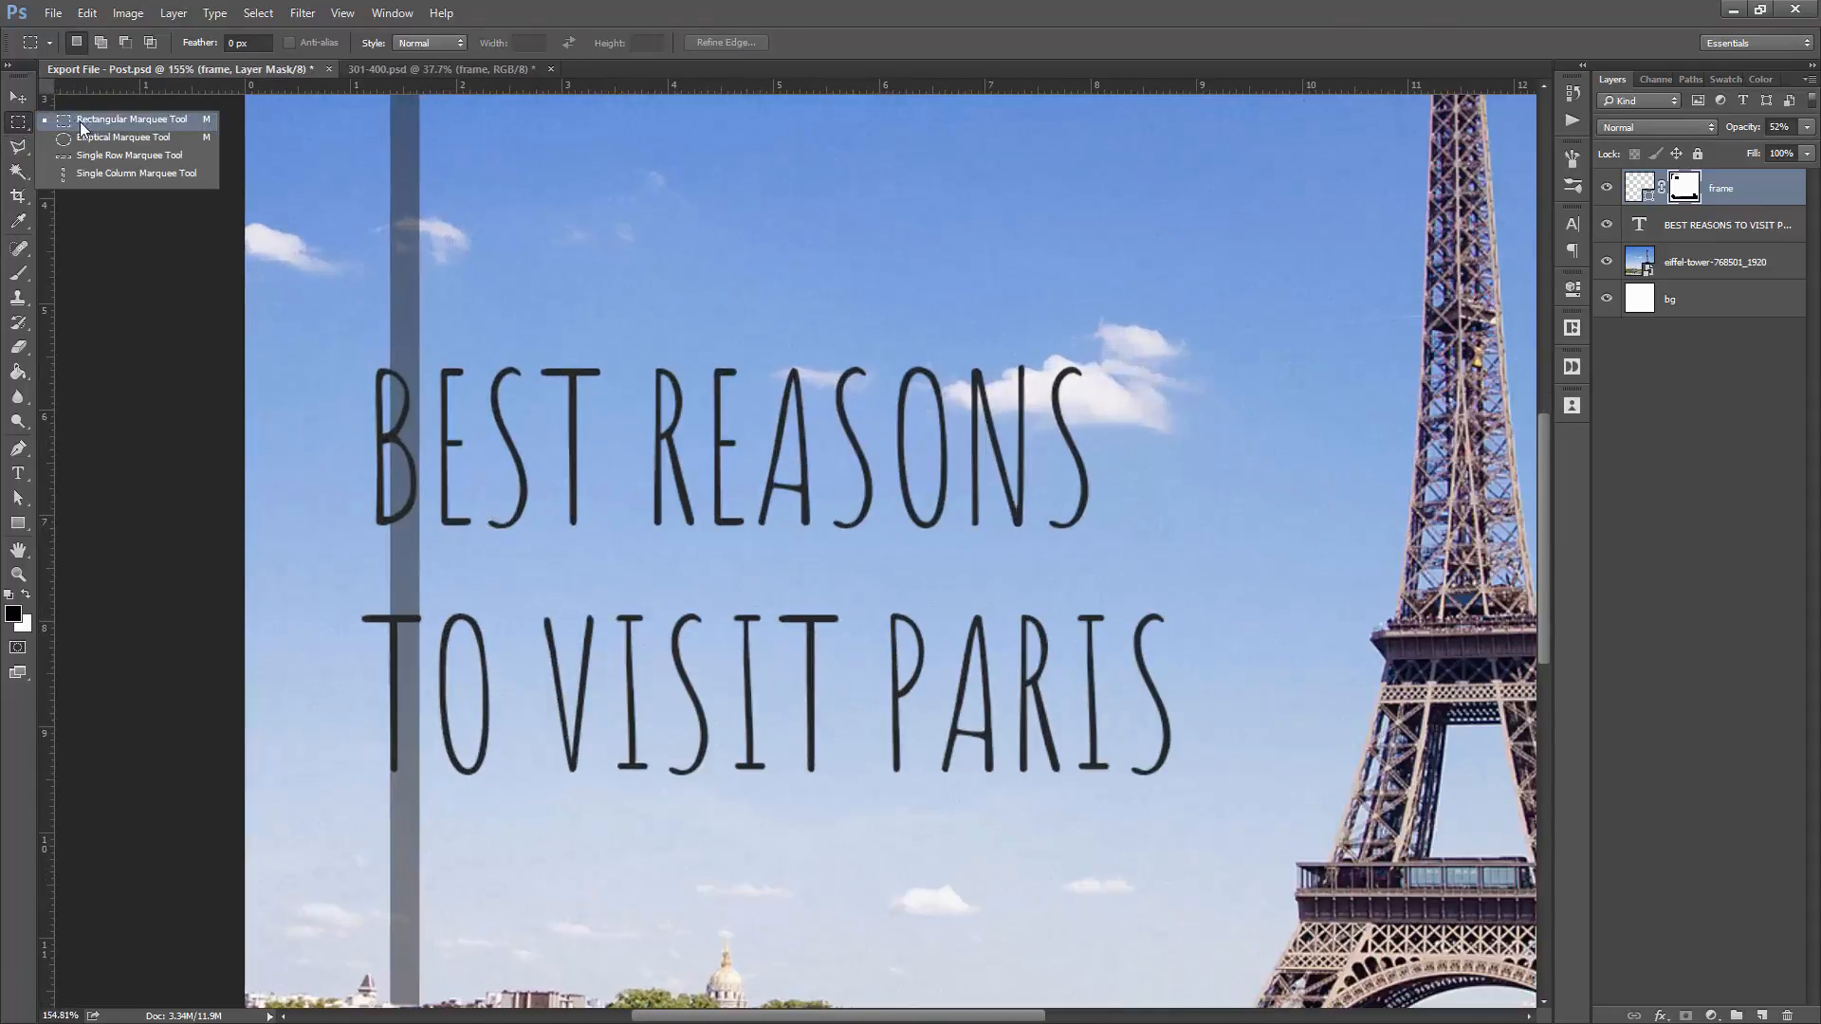
click(87, 125)
drag(285, 264, 1344, 875)
drag(1186, 583, 1185, 591)
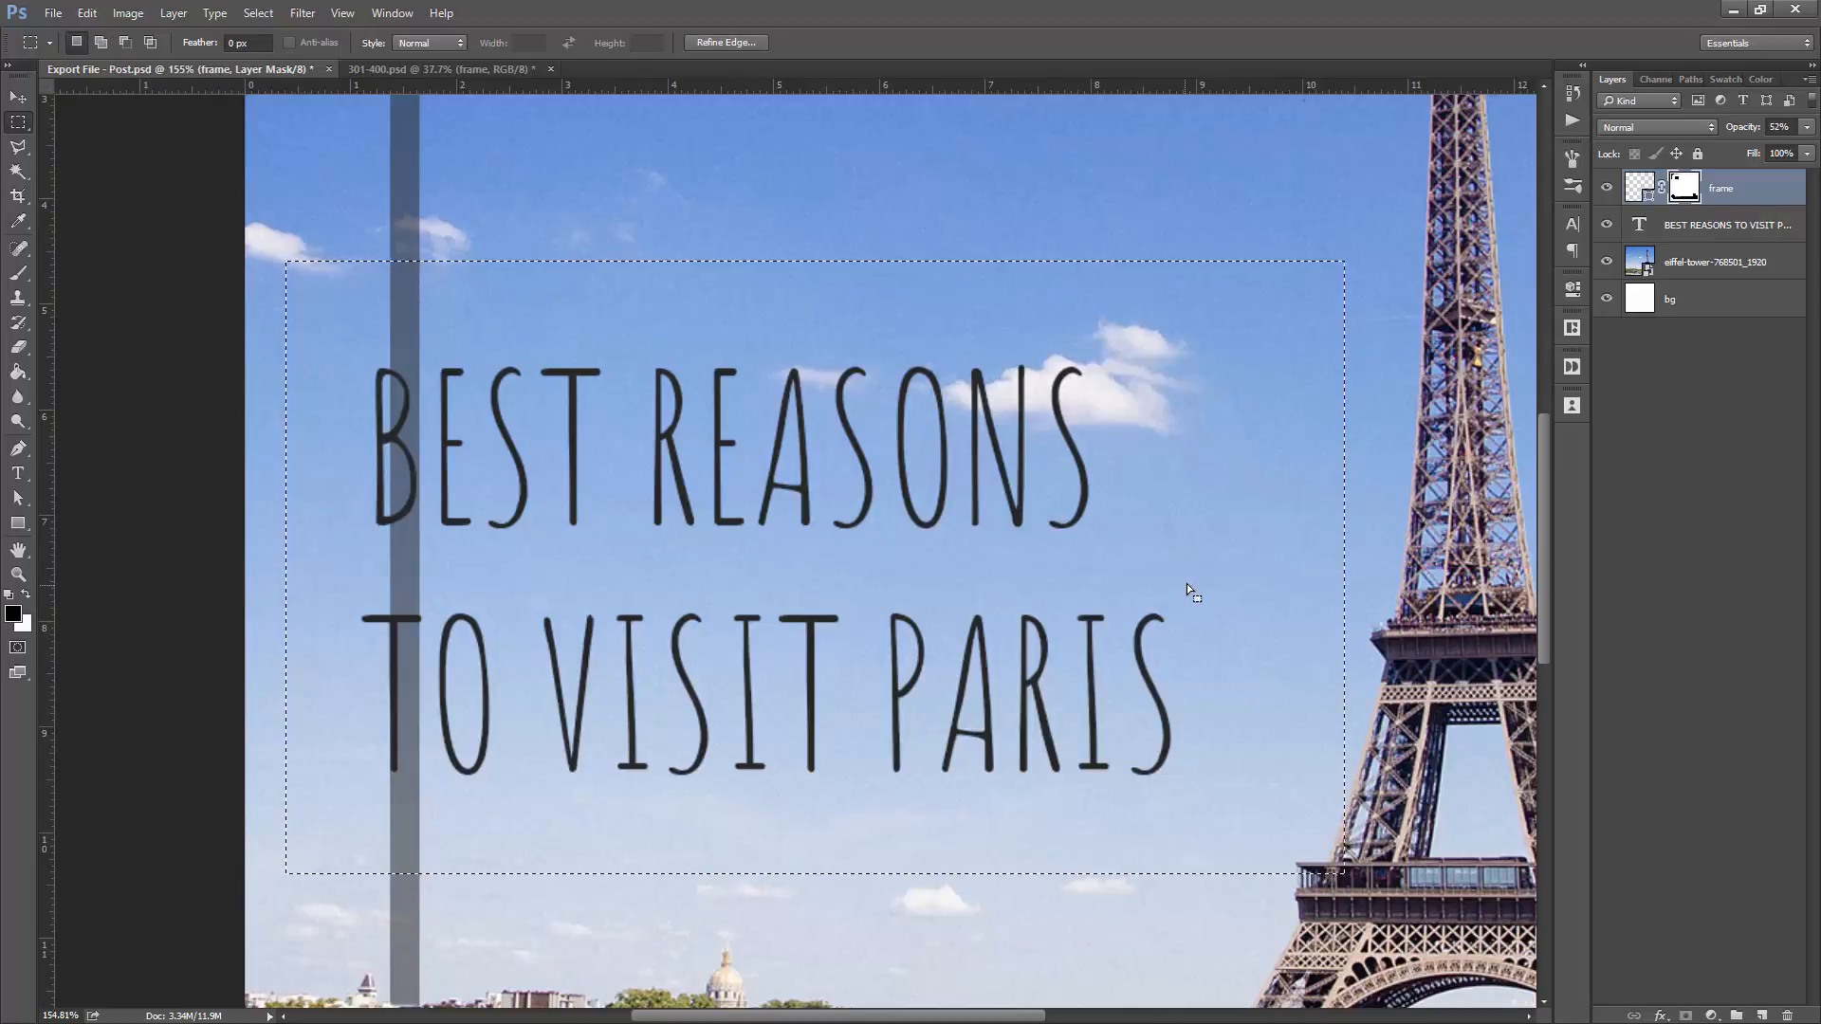
- Enlarge the brush to about 133 px, mask out the frame's left side inside the selection and deselect
key(b)
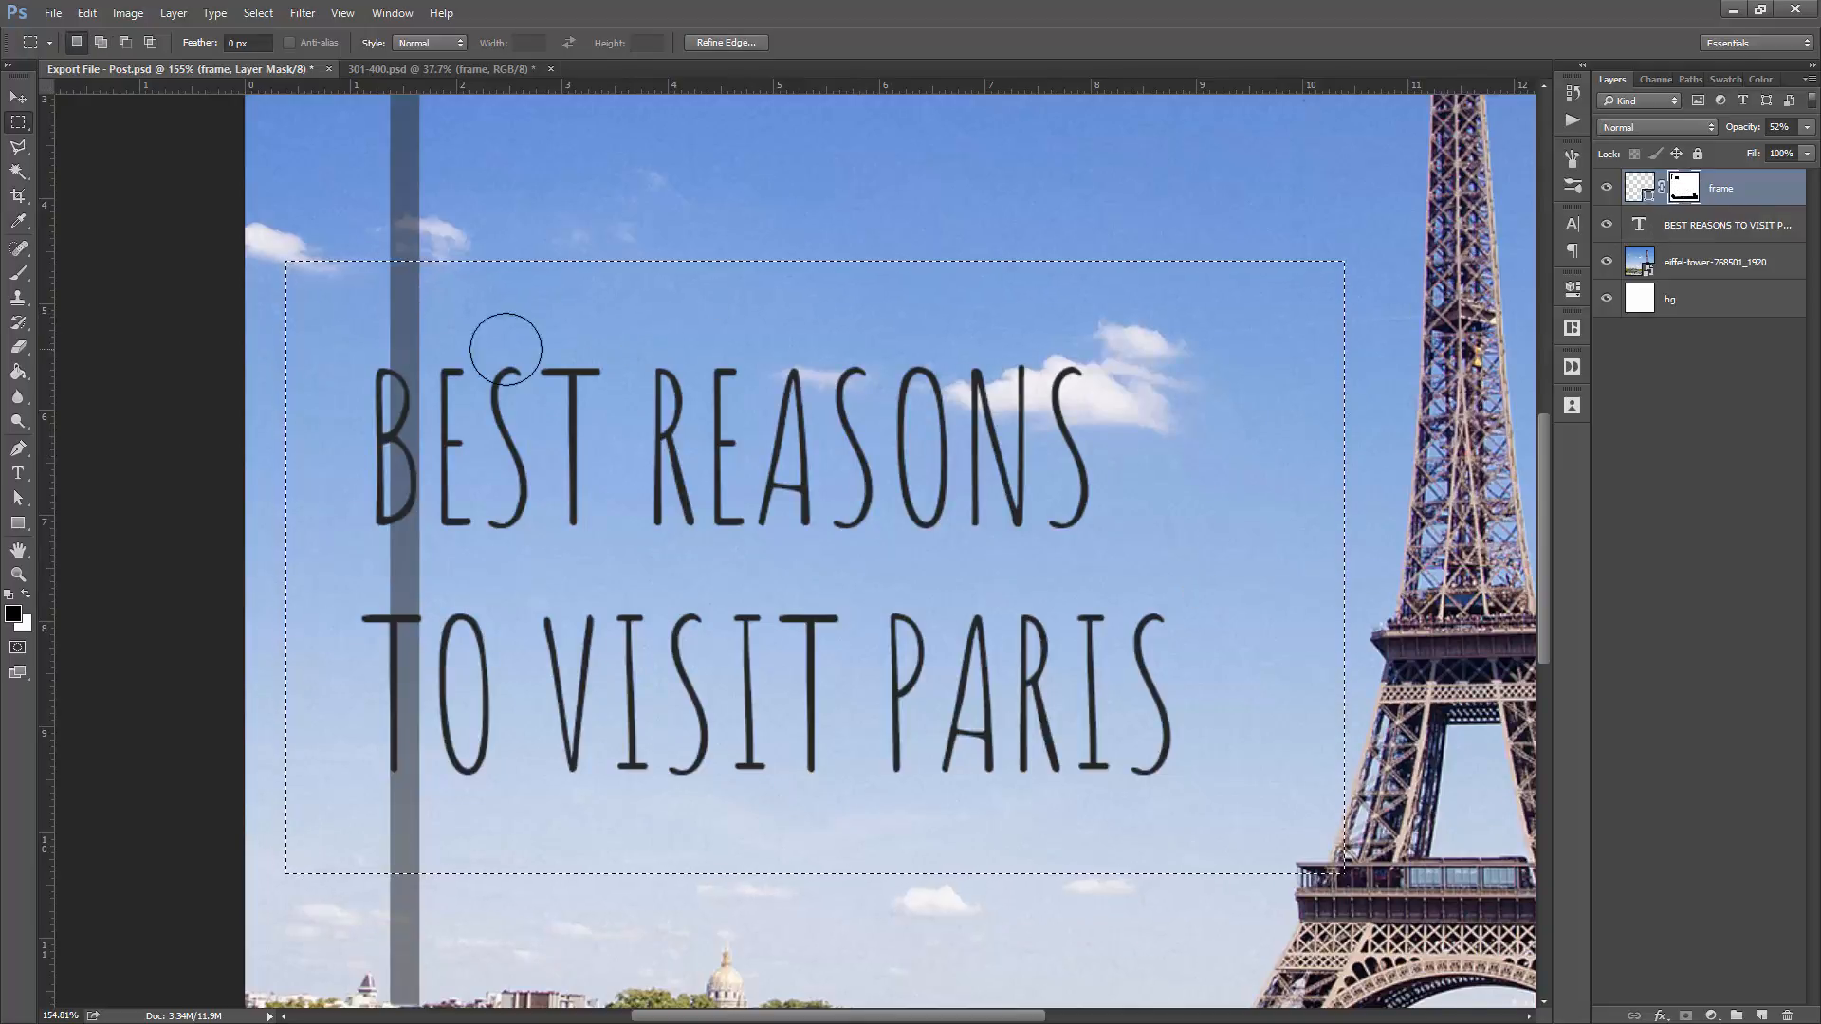
right_click(595, 294)
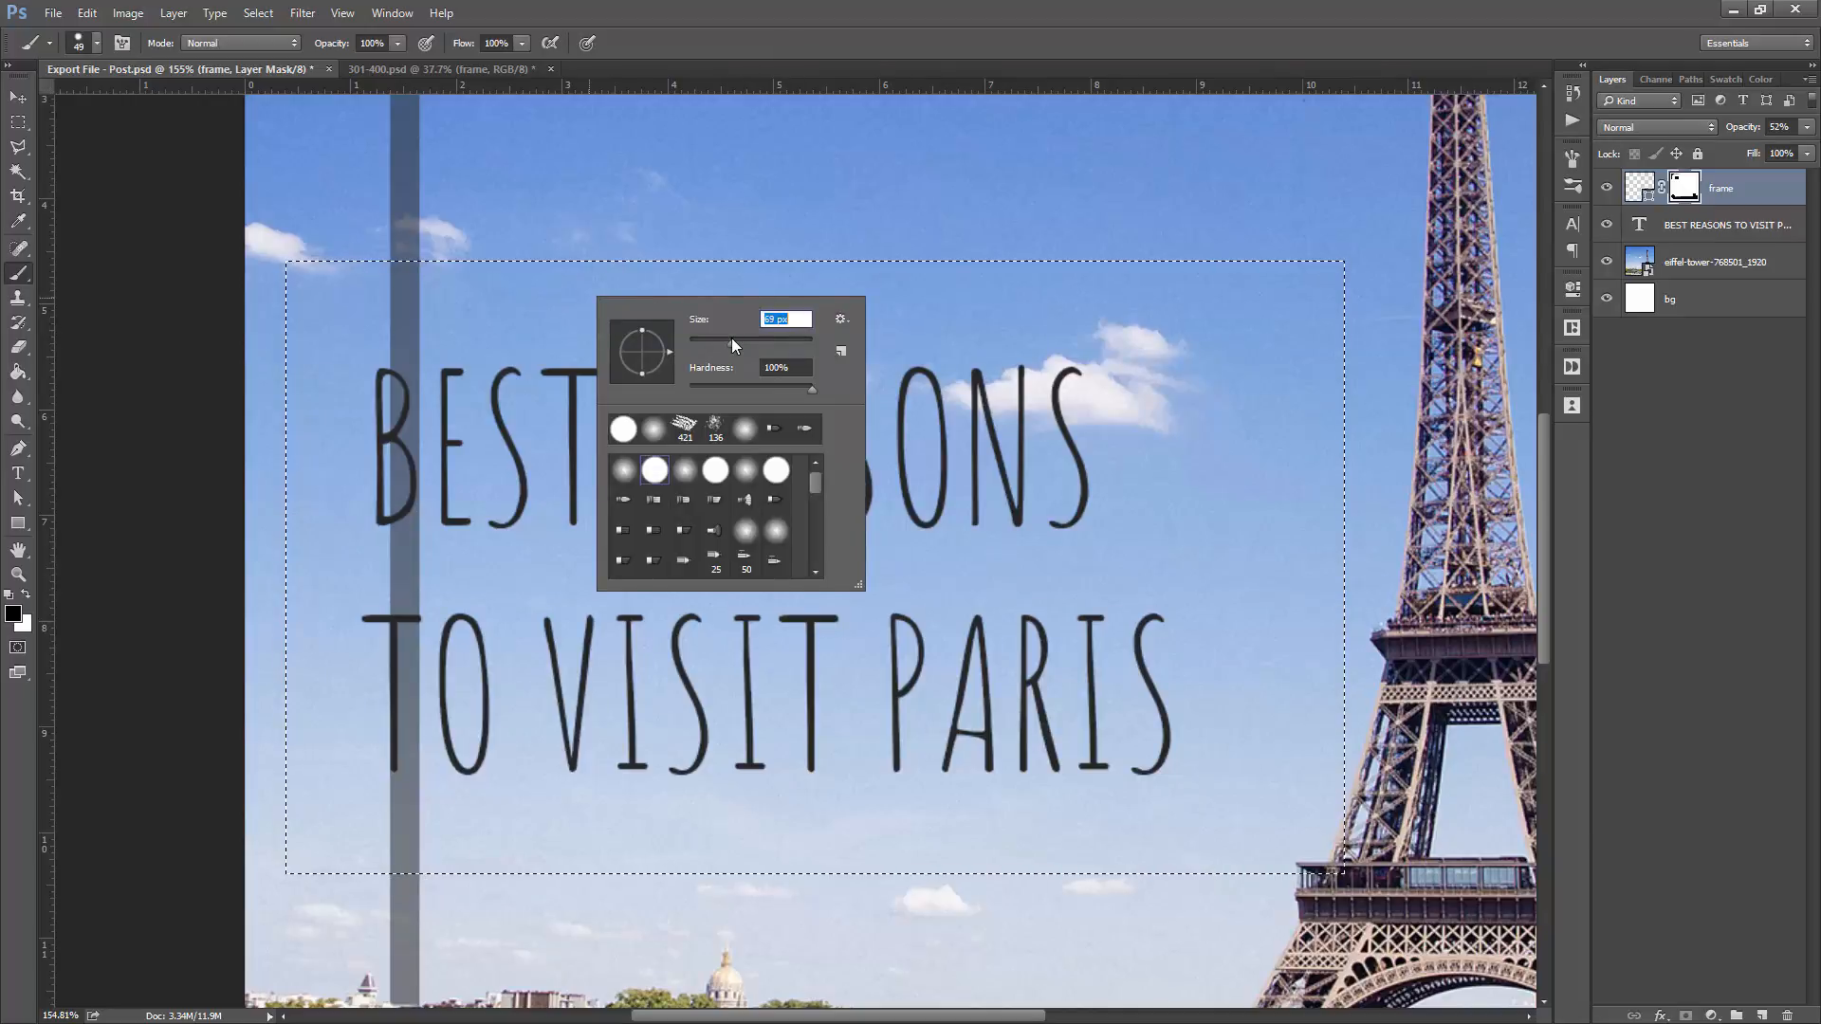
drag(760, 339, 764, 338)
drag(410, 244, 385, 892)
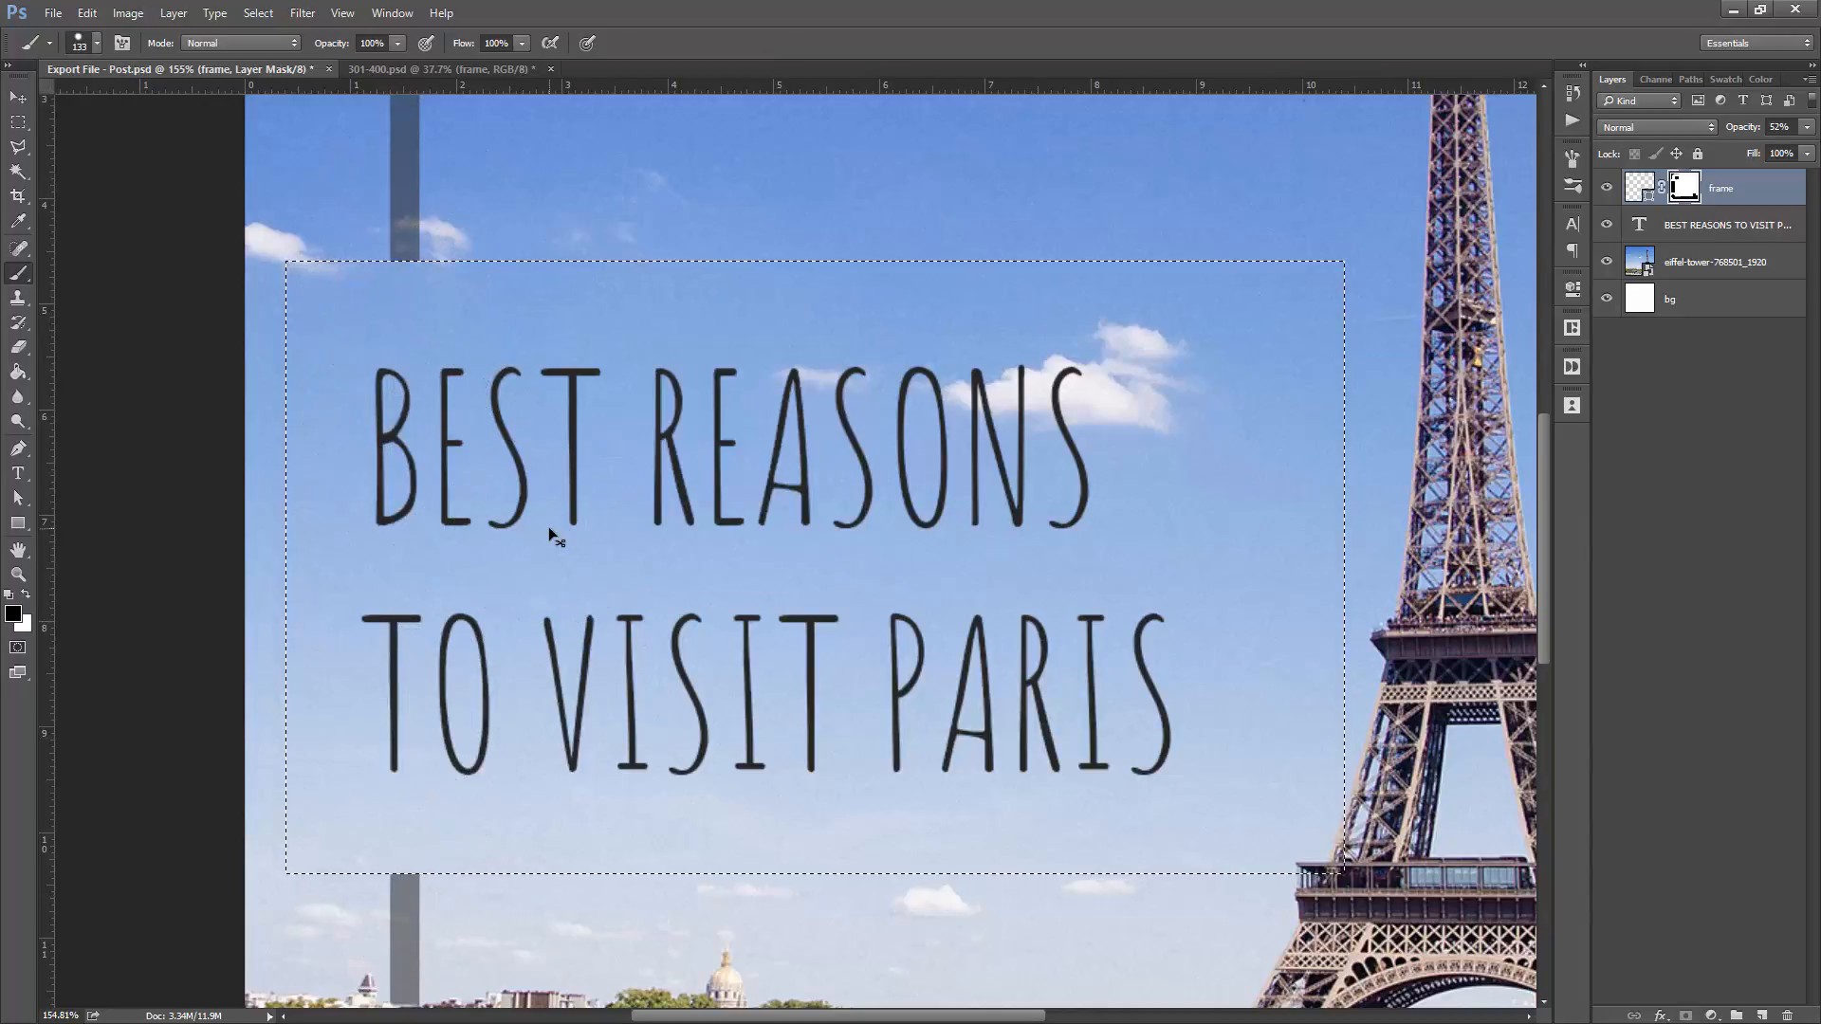
key(ctrl+d)
scroll(562, 520, down, 5)
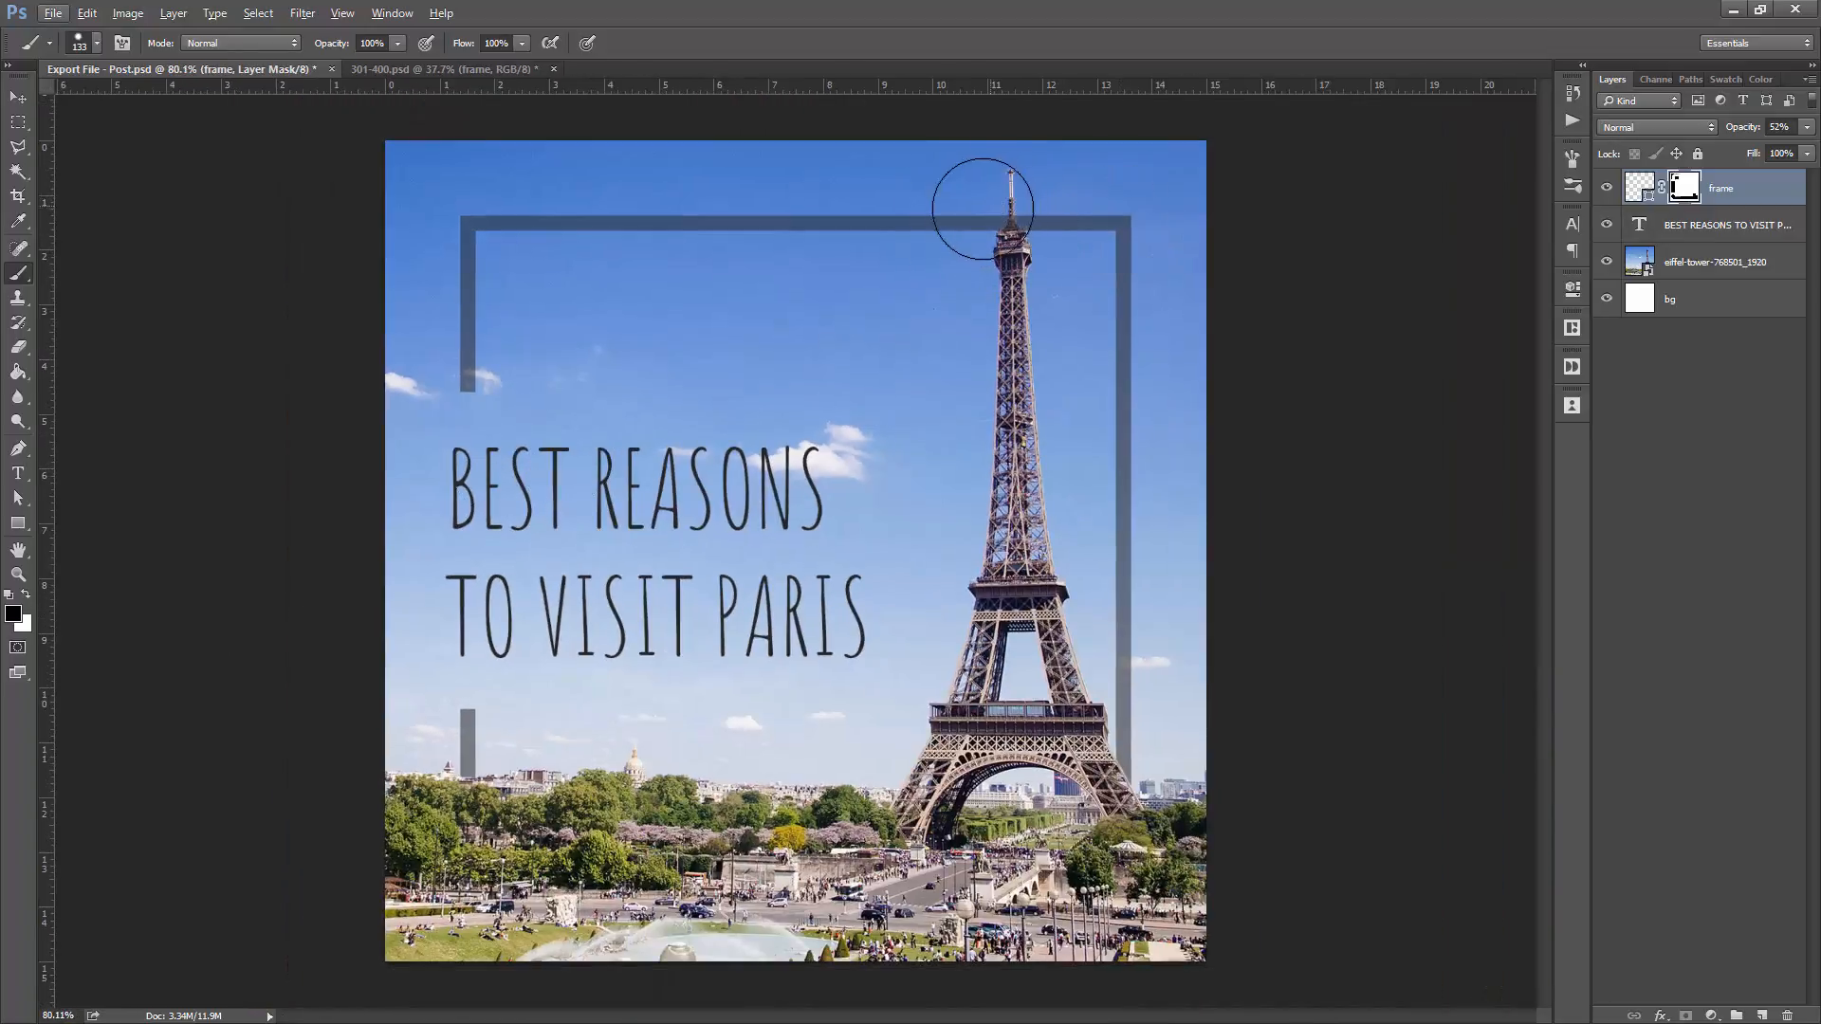
- Reduce the brush to about 9 px and mask the frame's upper side where it covers the tower's spire
scroll(1011, 181, up, 8)
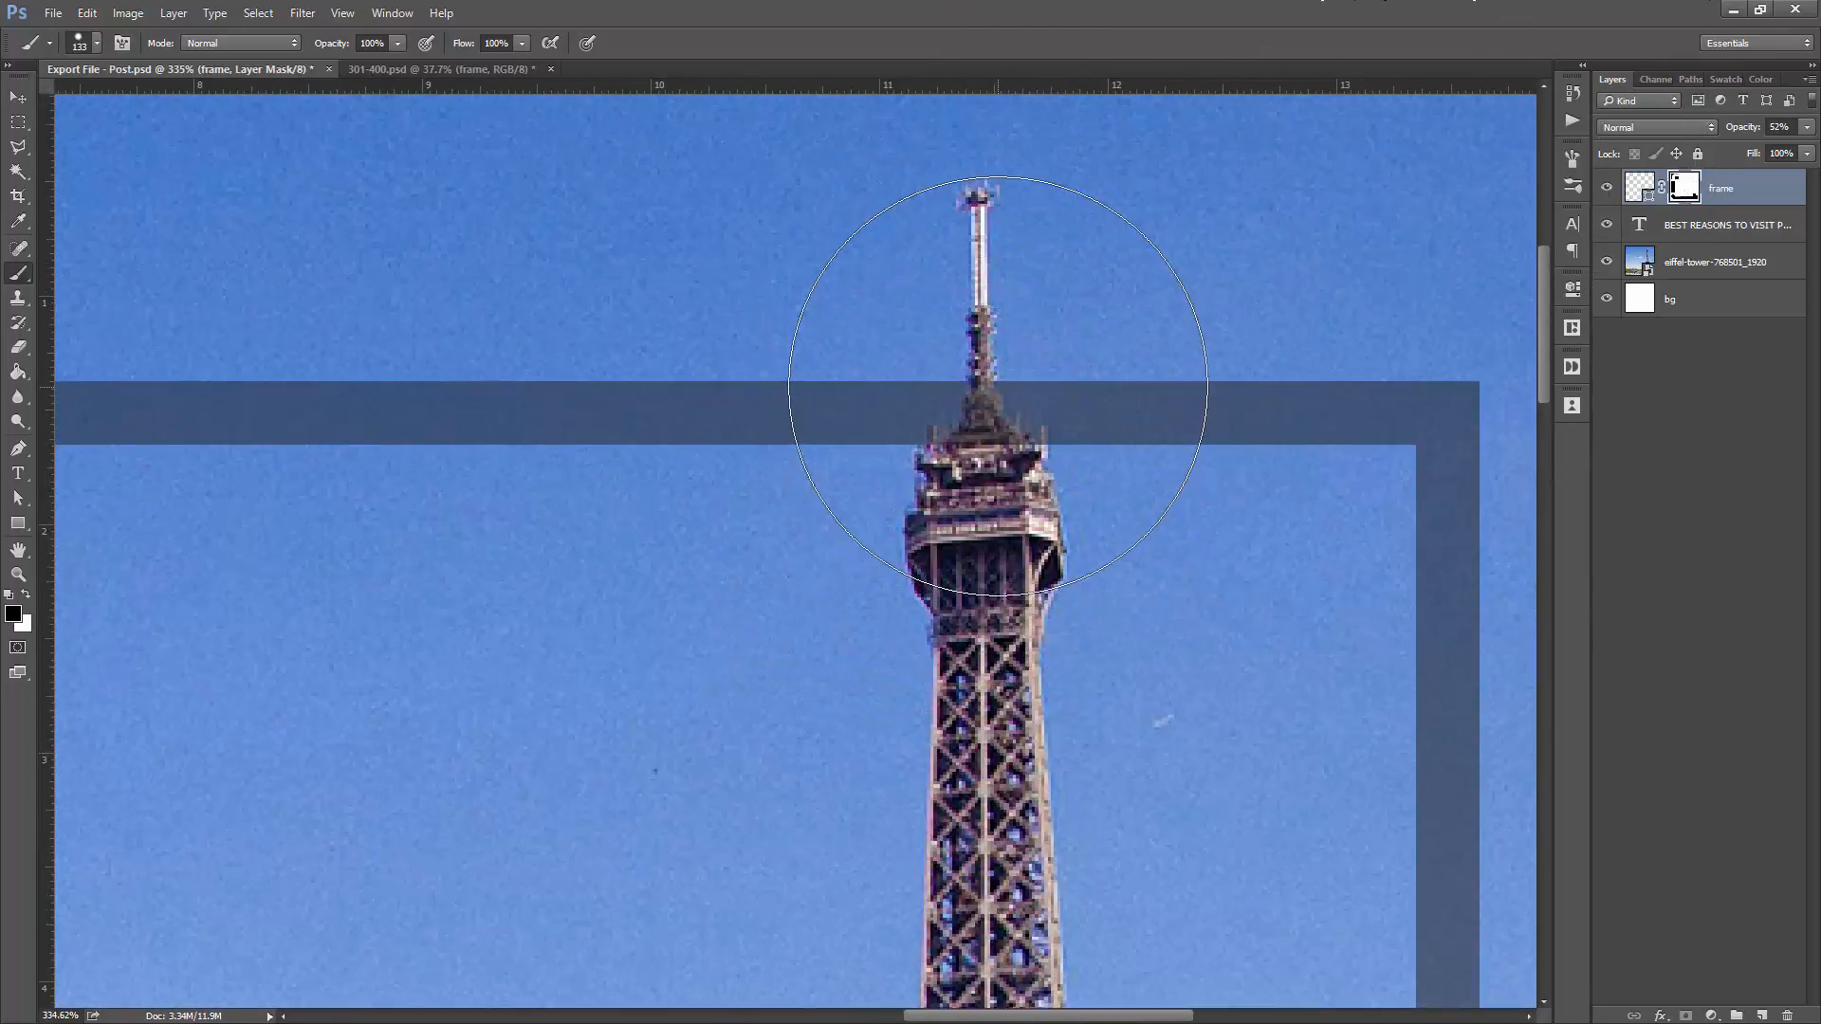
right_click(998, 386)
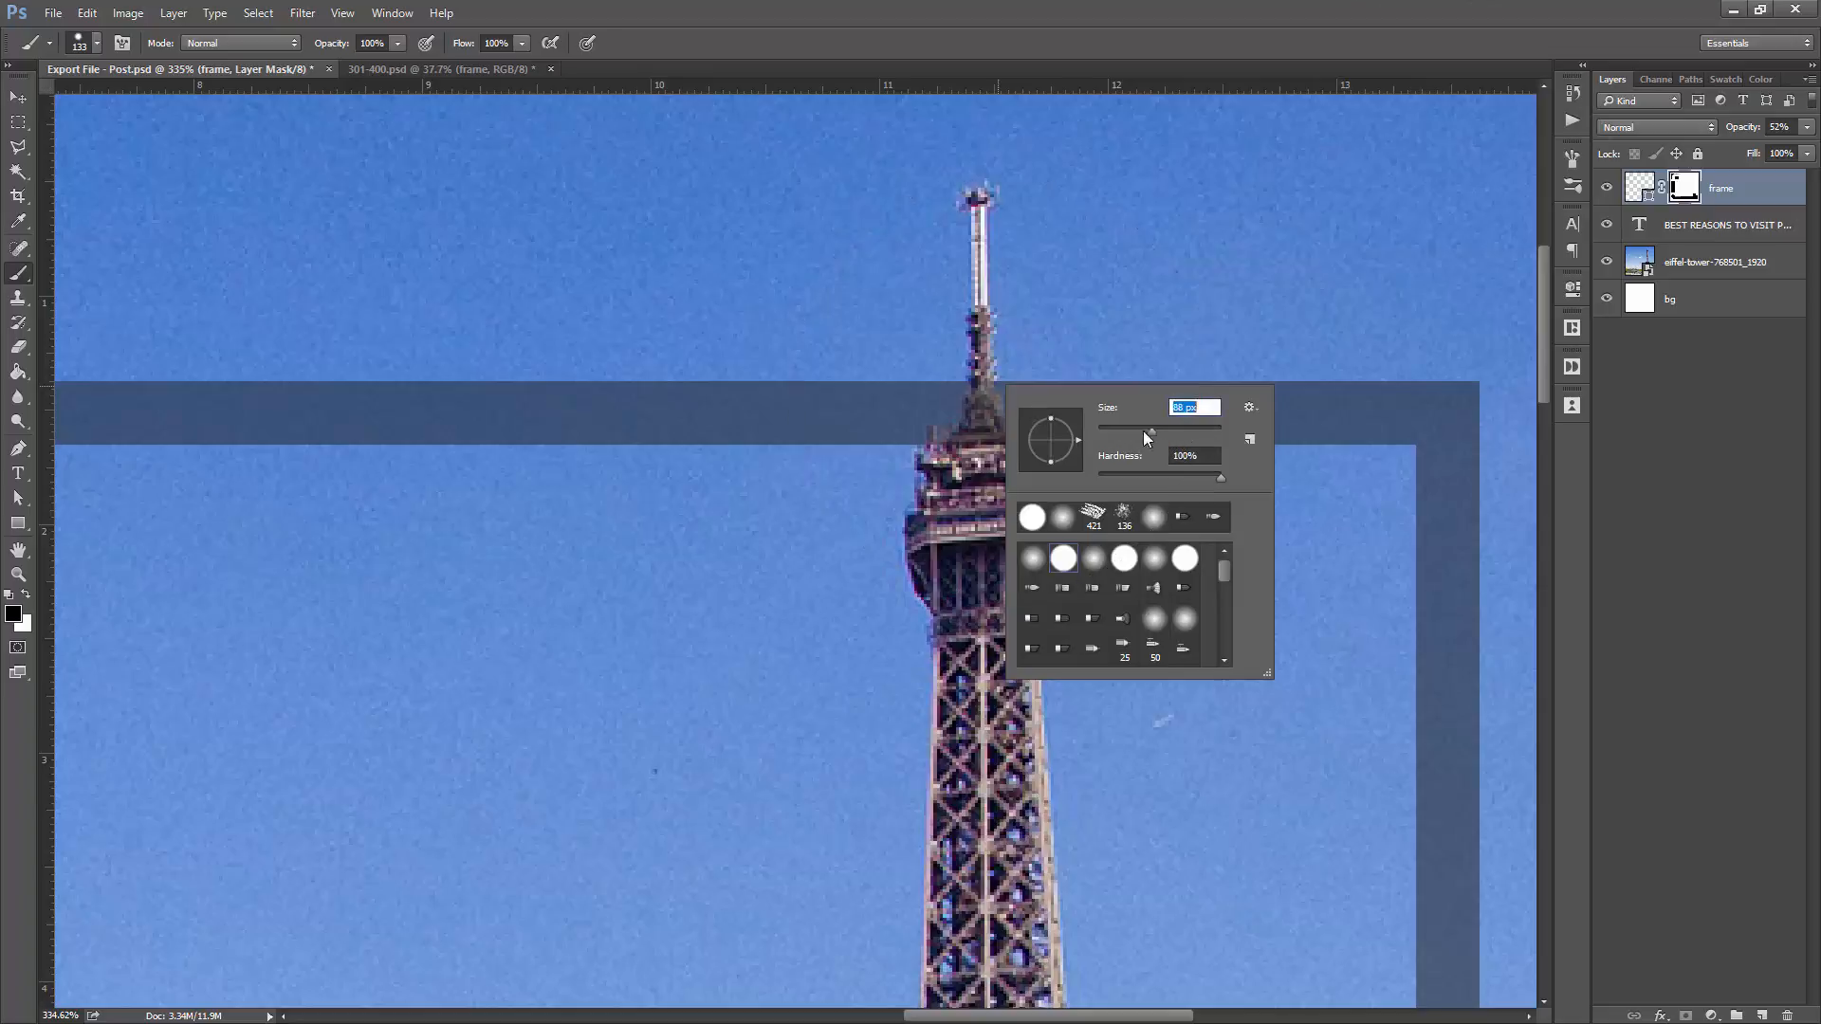
drag(1112, 429, 1134, 402)
click(1150, 5)
right_click(1028, 353)
click(979, 459)
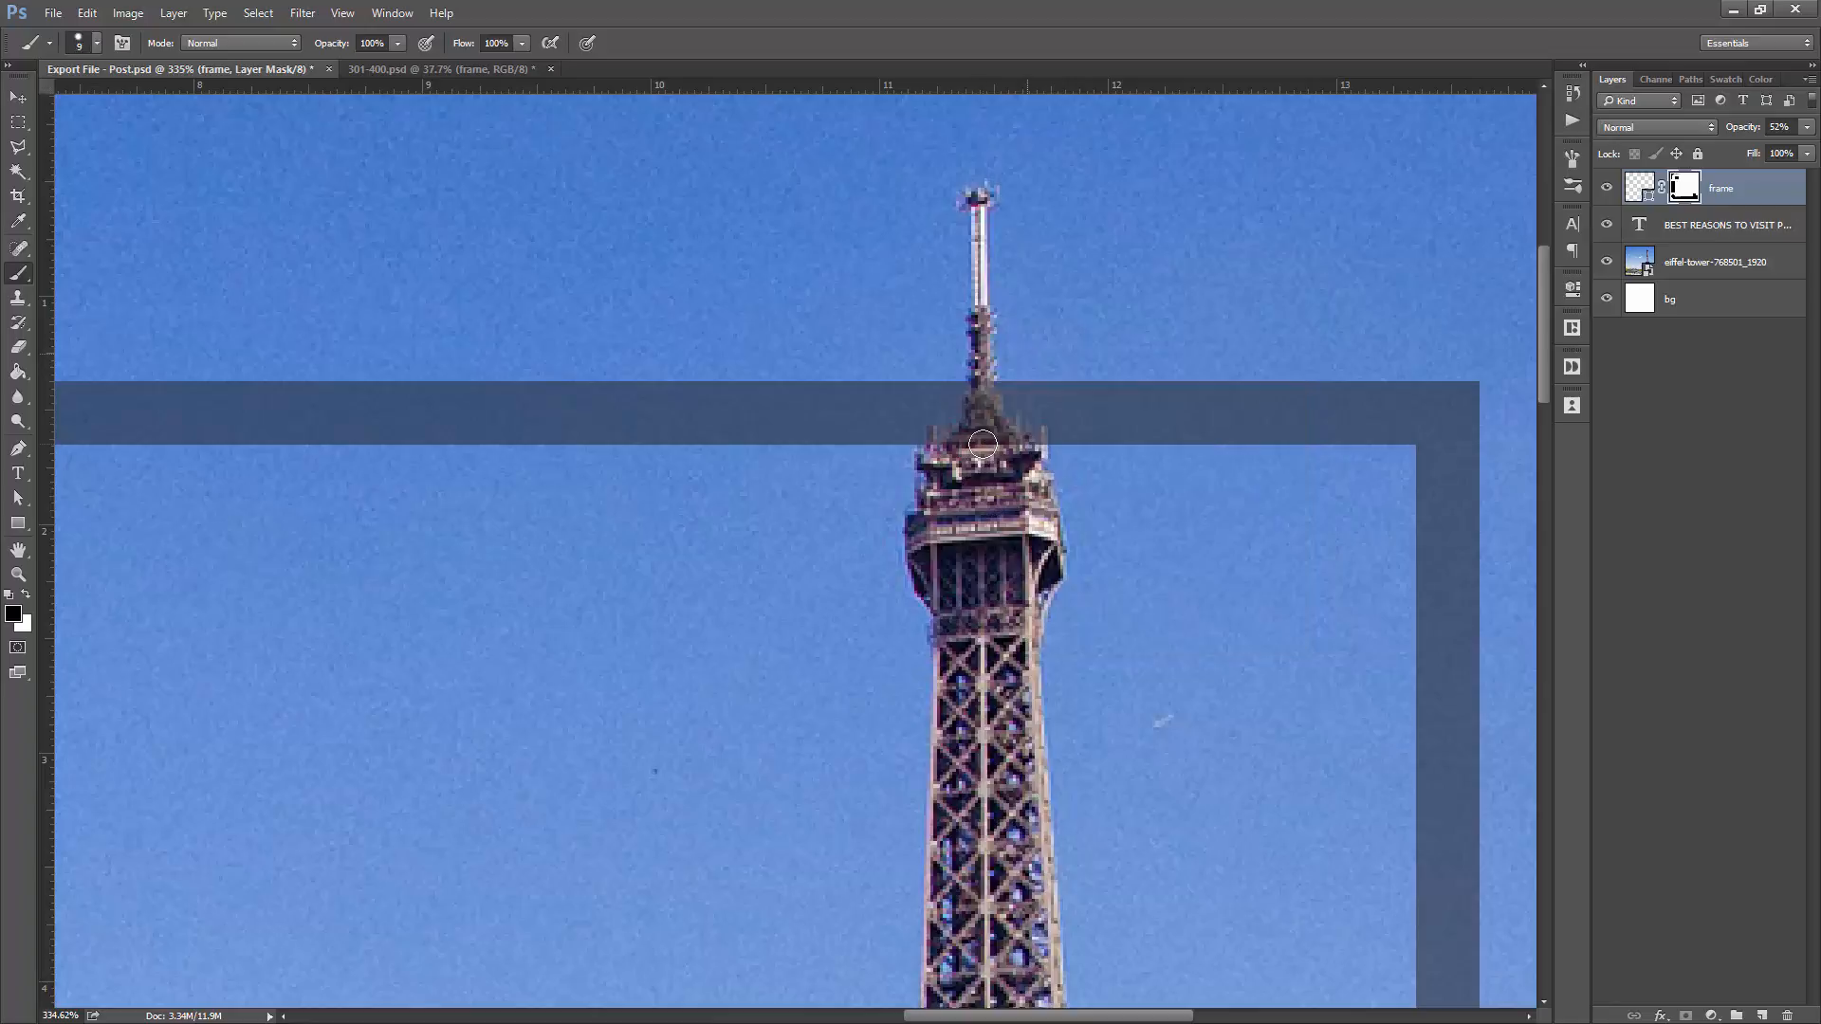
mouse_move(970, 434)
mouse_down()
mouse_move(982, 387)
mouse_move(1026, 474)
mouse_move(980, 384)
mouse_move(941, 452)
mouse_up()
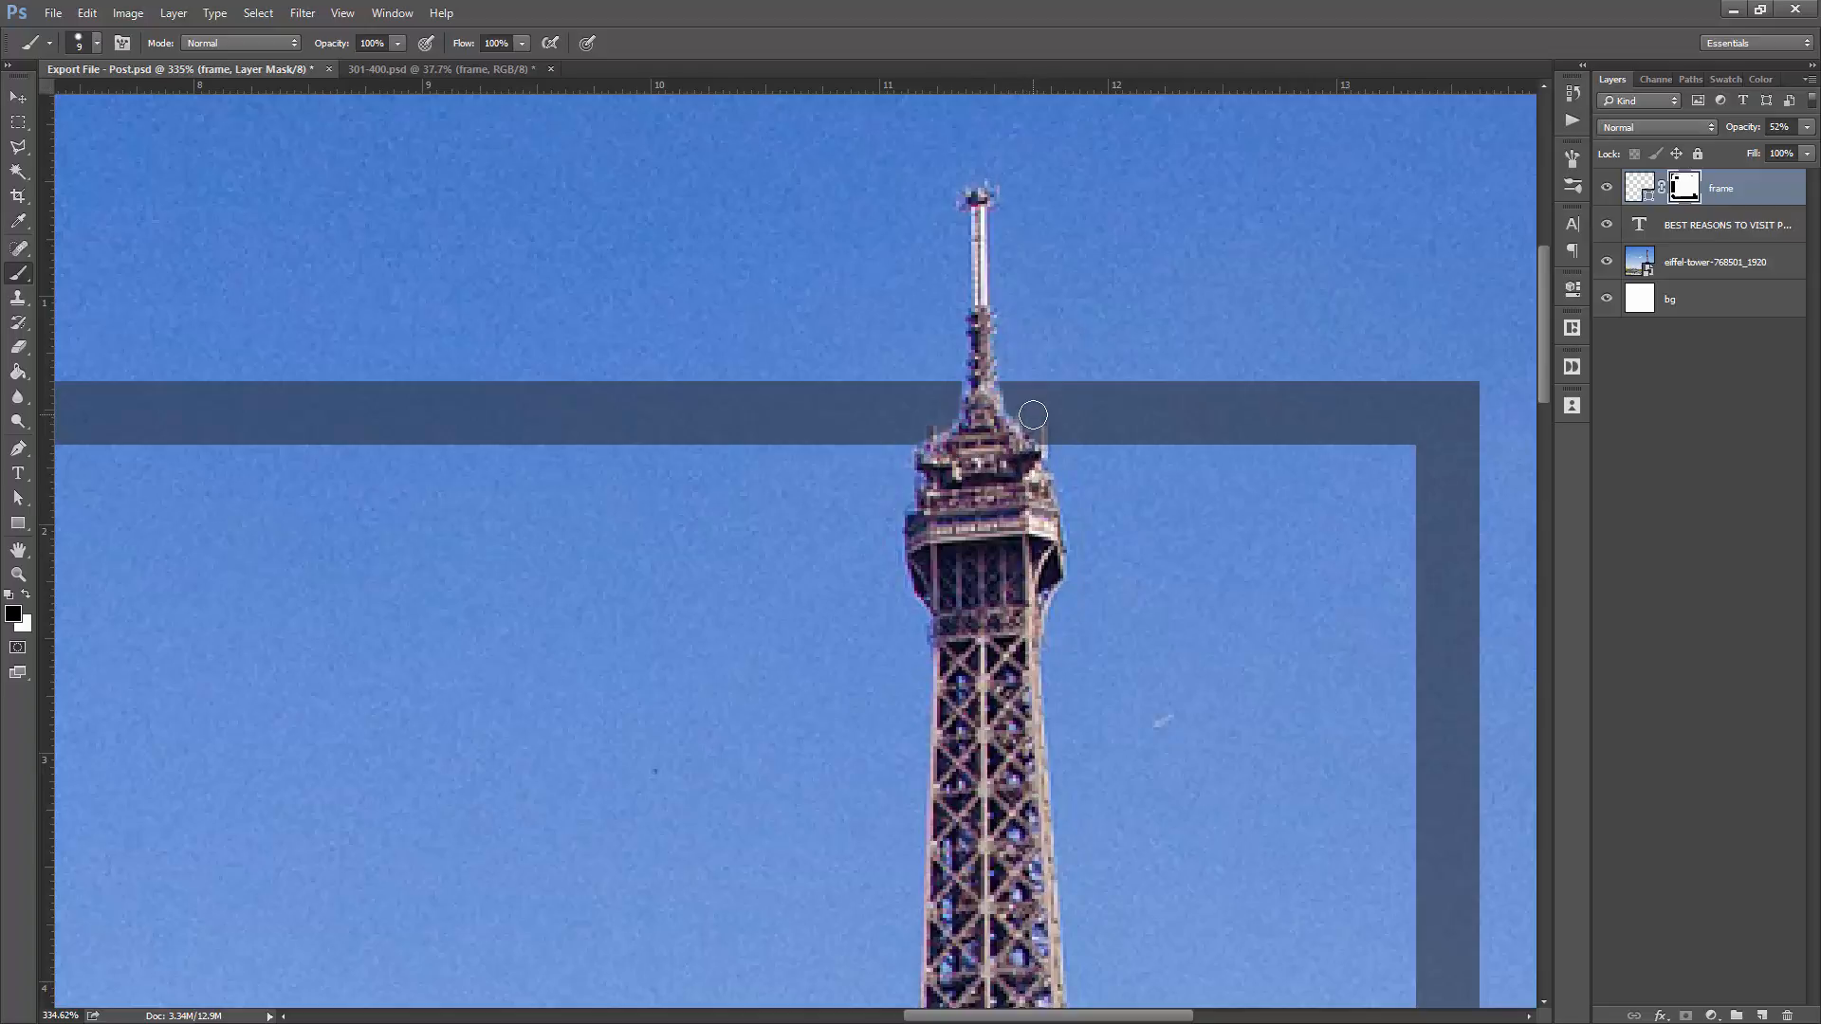
key(ctrl+0)
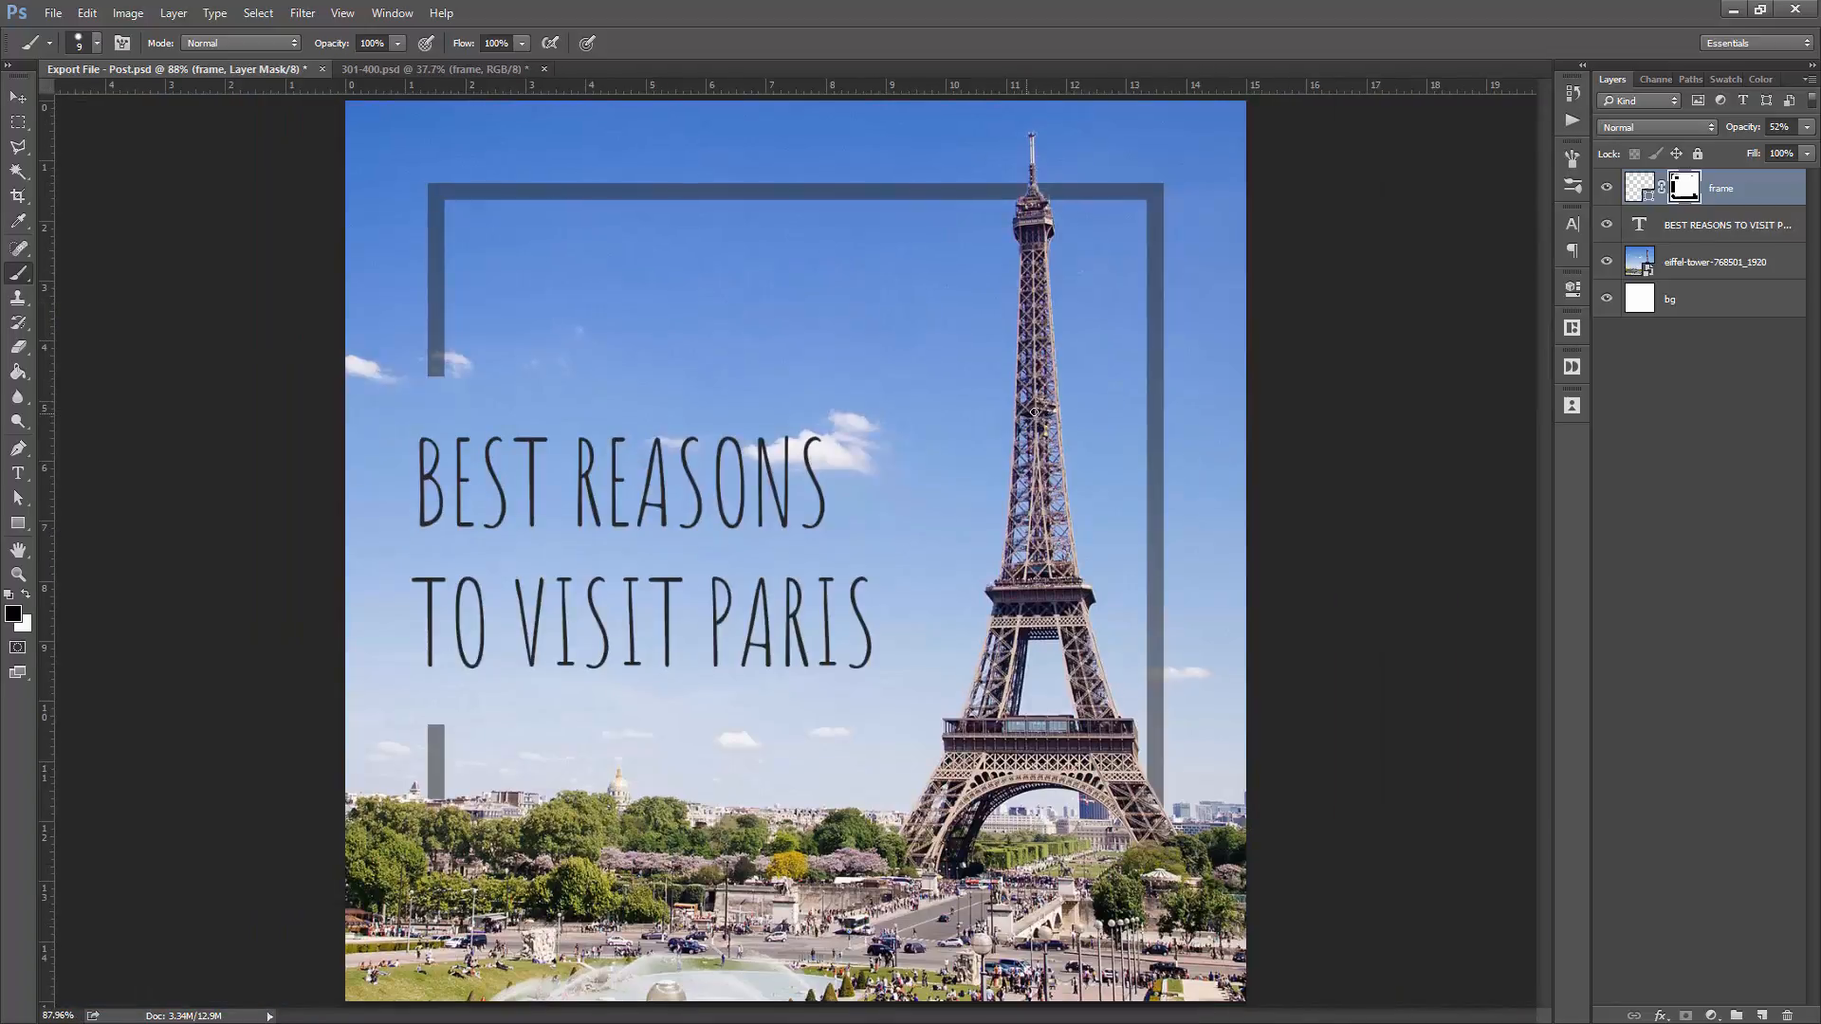
- Change the frame's stroke colour to white (ffffff) and raise the frame layer's opacity to 100%
key(a)
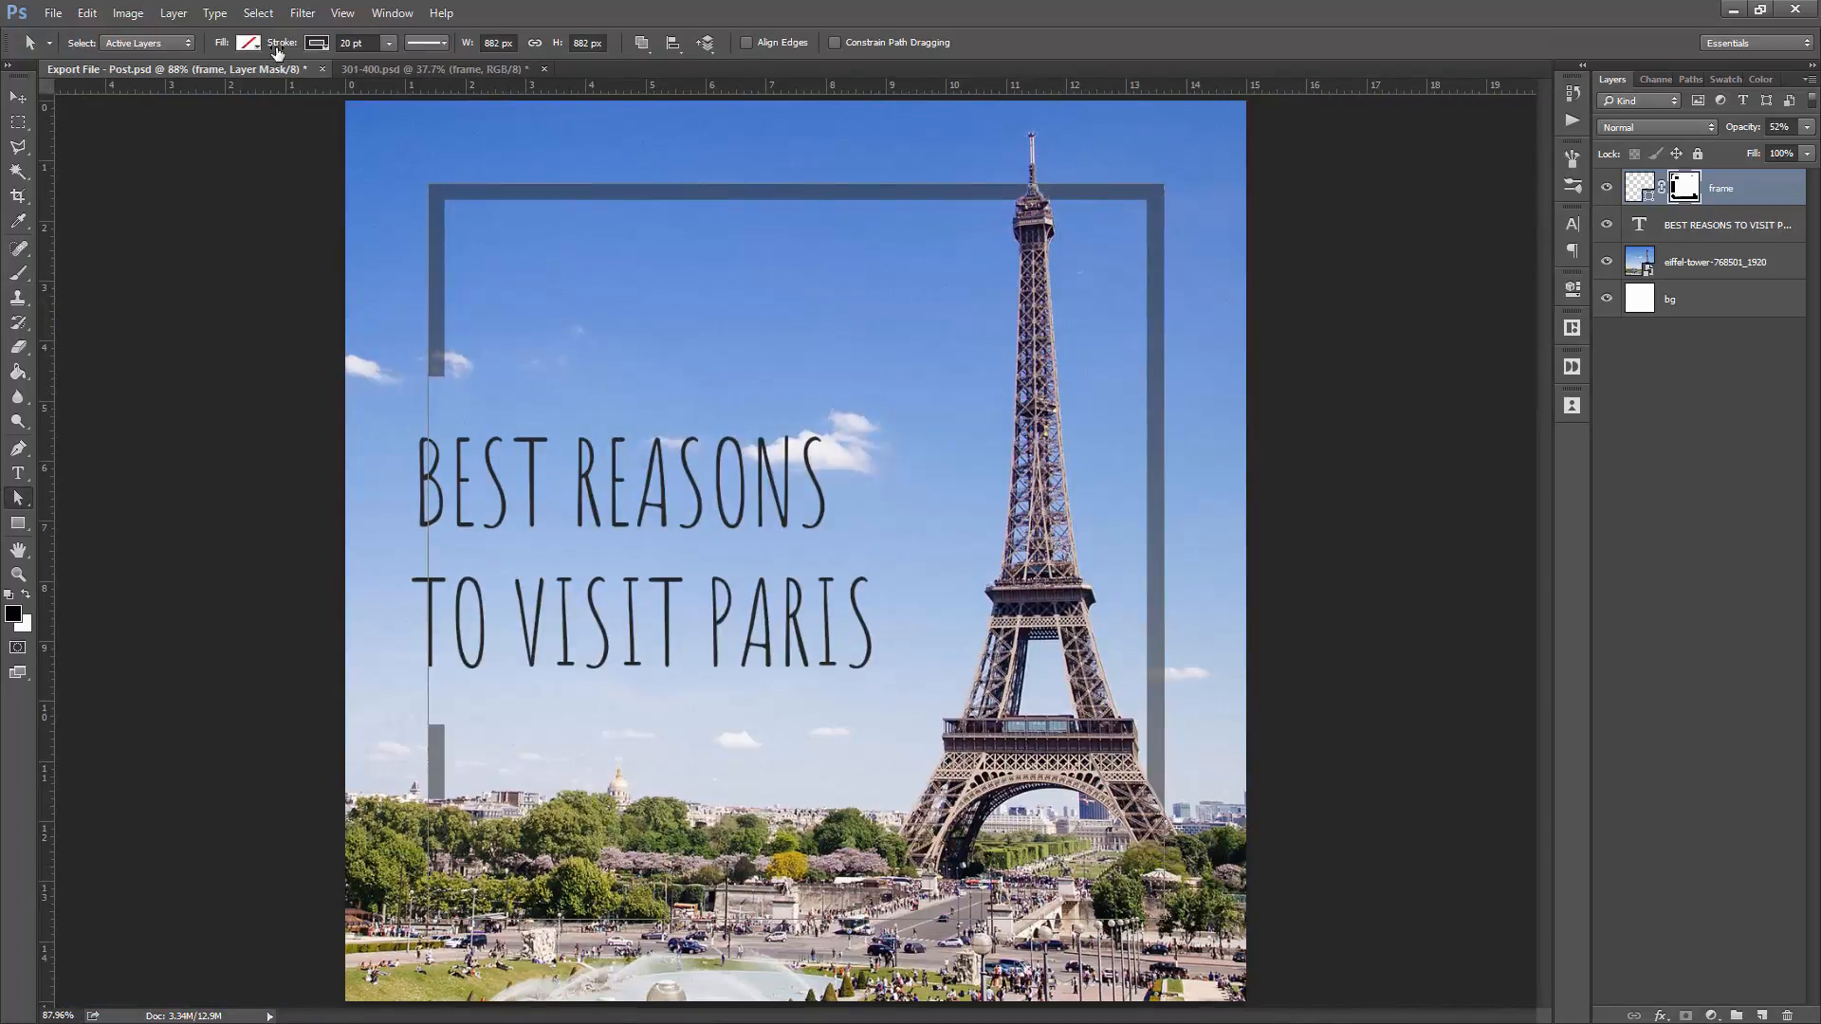
click(317, 42)
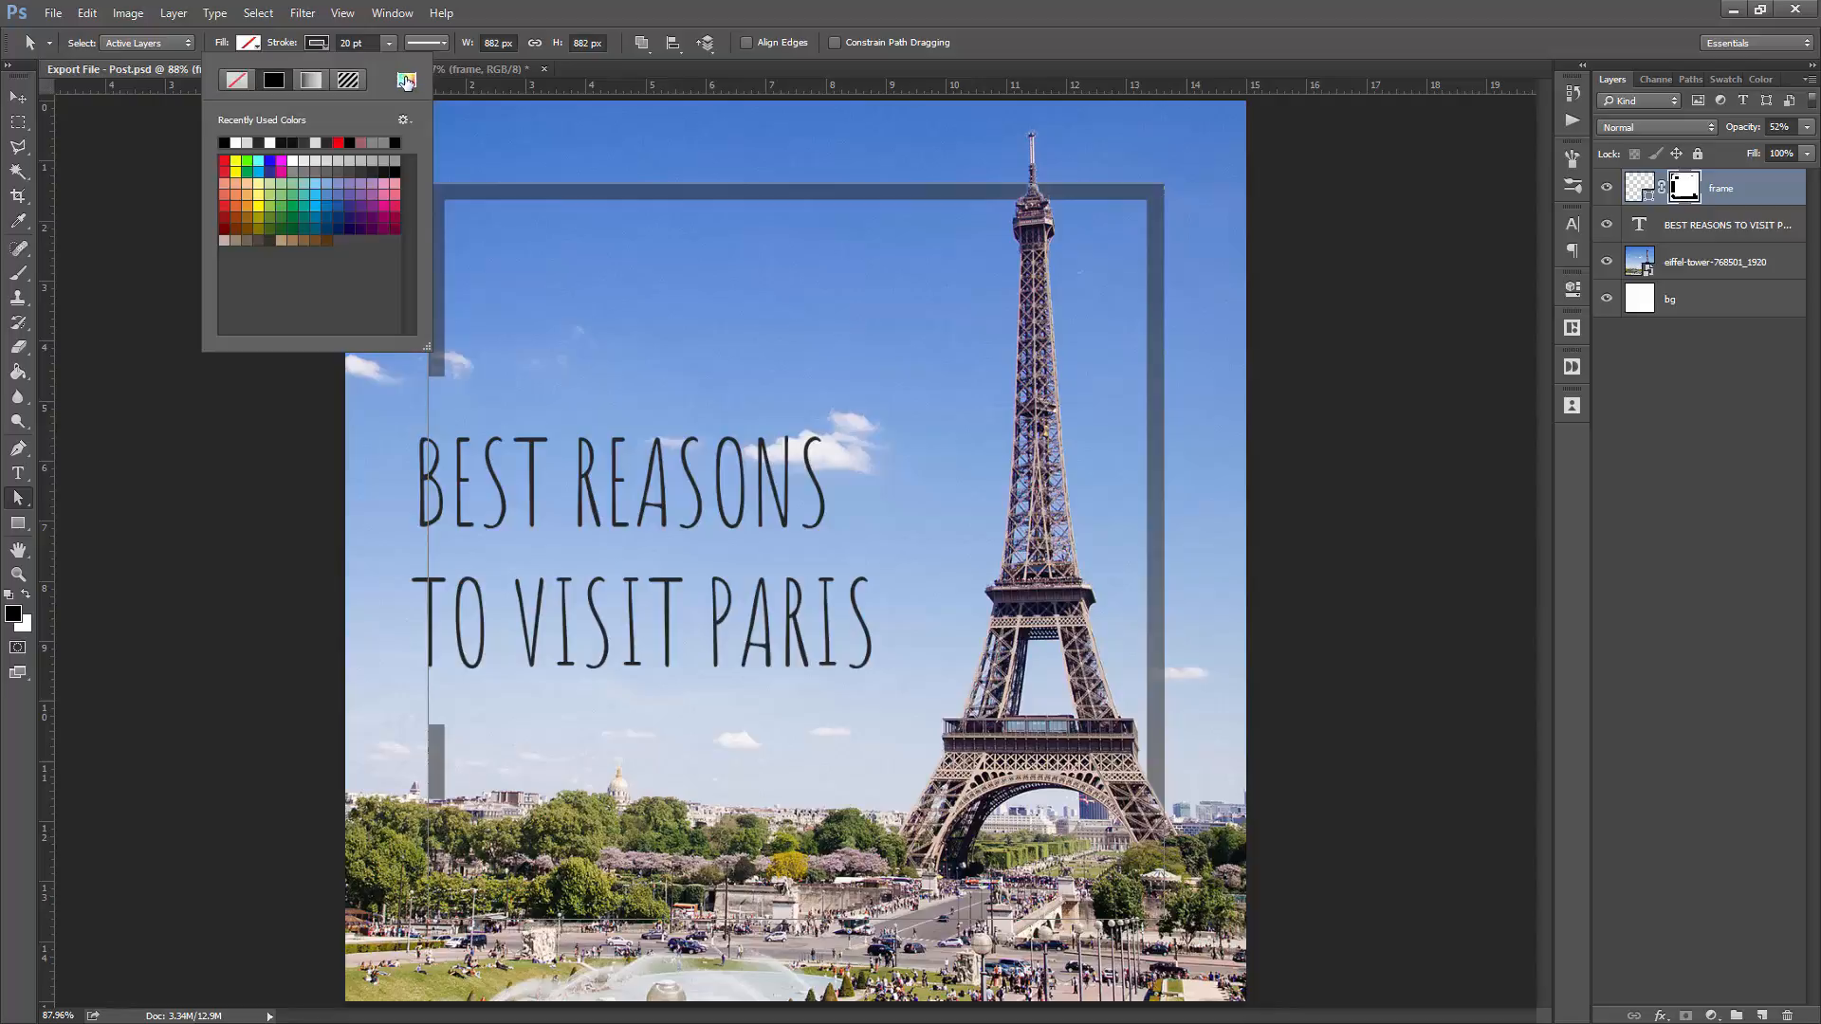
click(406, 81)
text(ffffff)
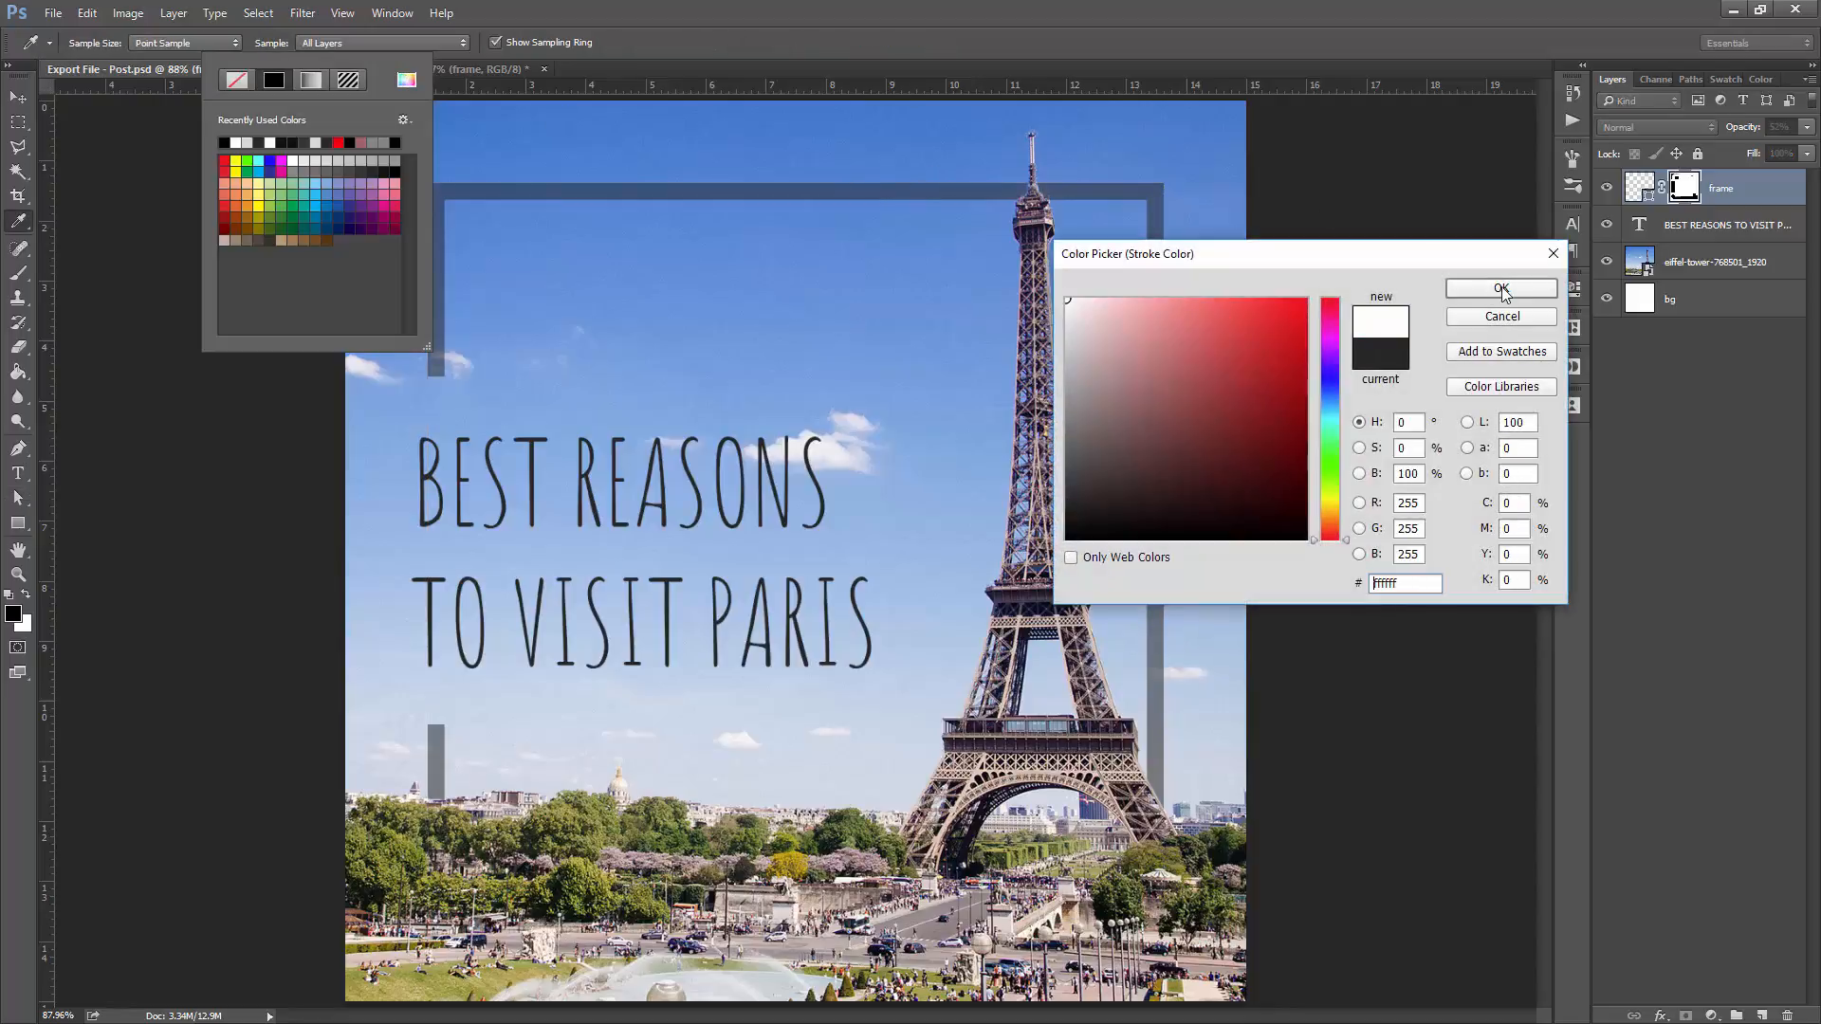
click(1502, 289)
key(m)
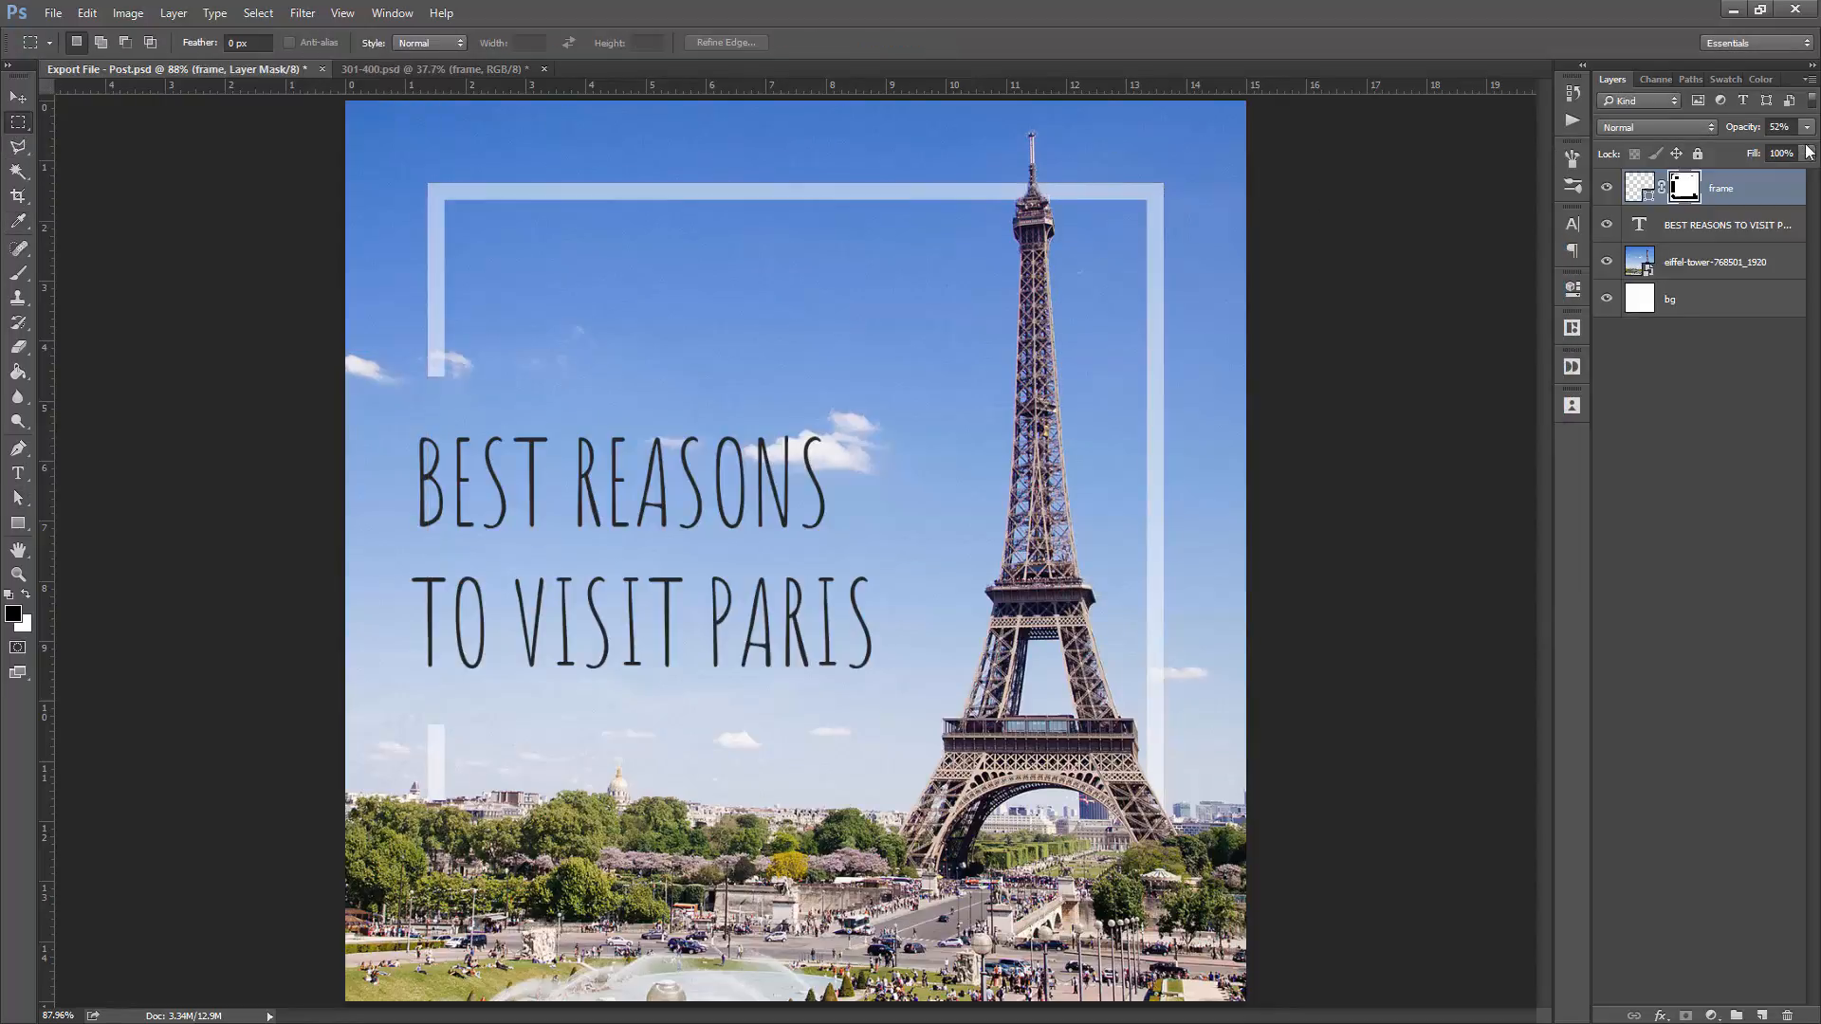
click(1807, 128)
drag(1786, 155, 1813, 149)
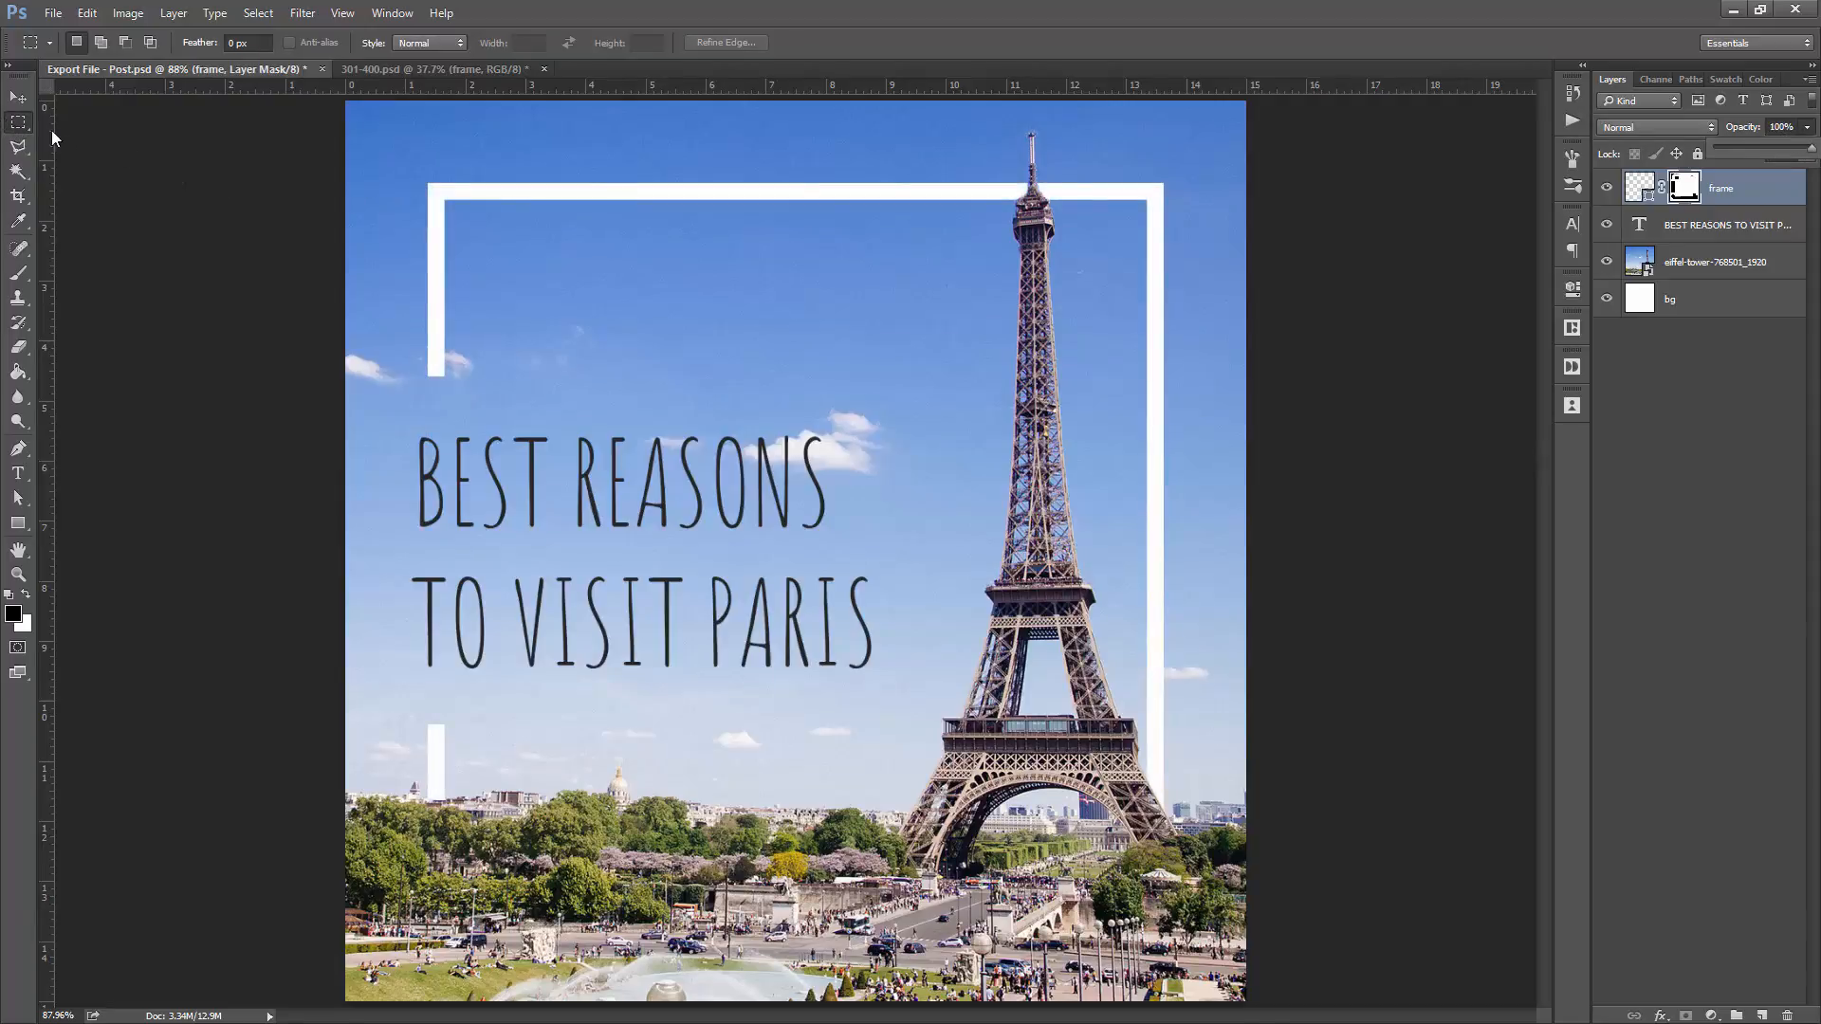
key(t)
click(773, 463)
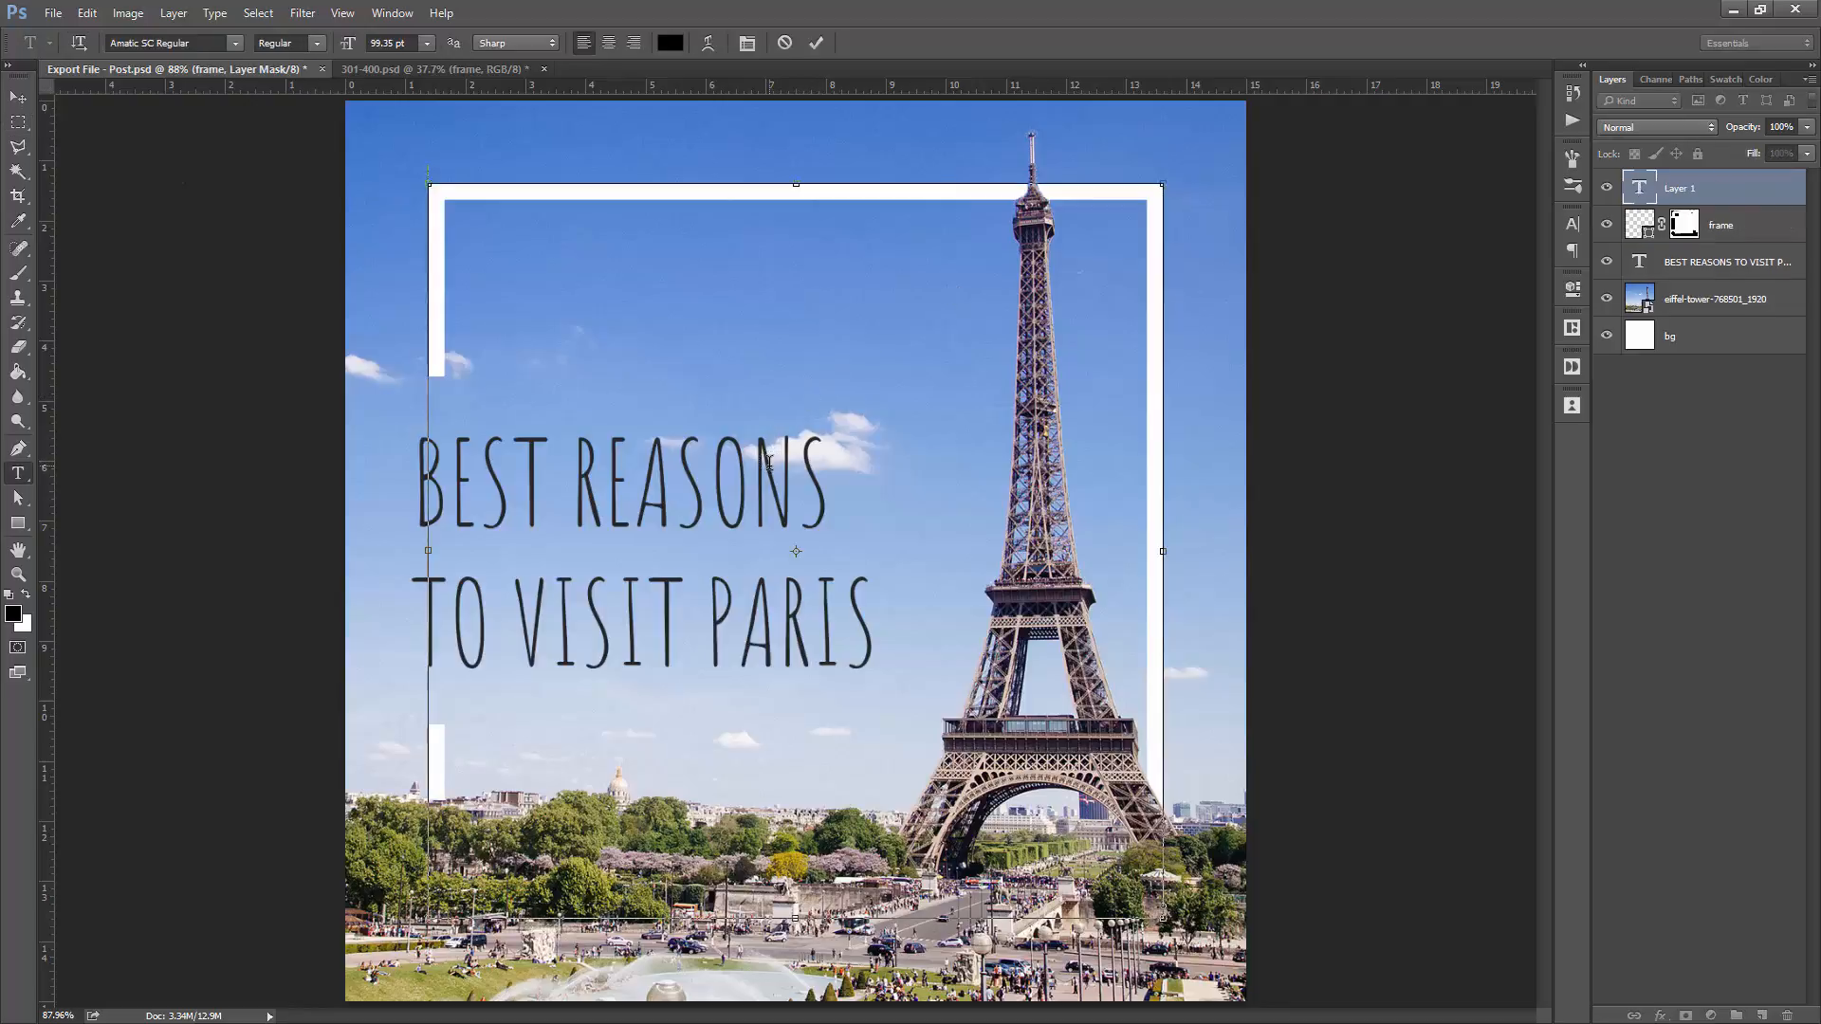
click(1751, 205)
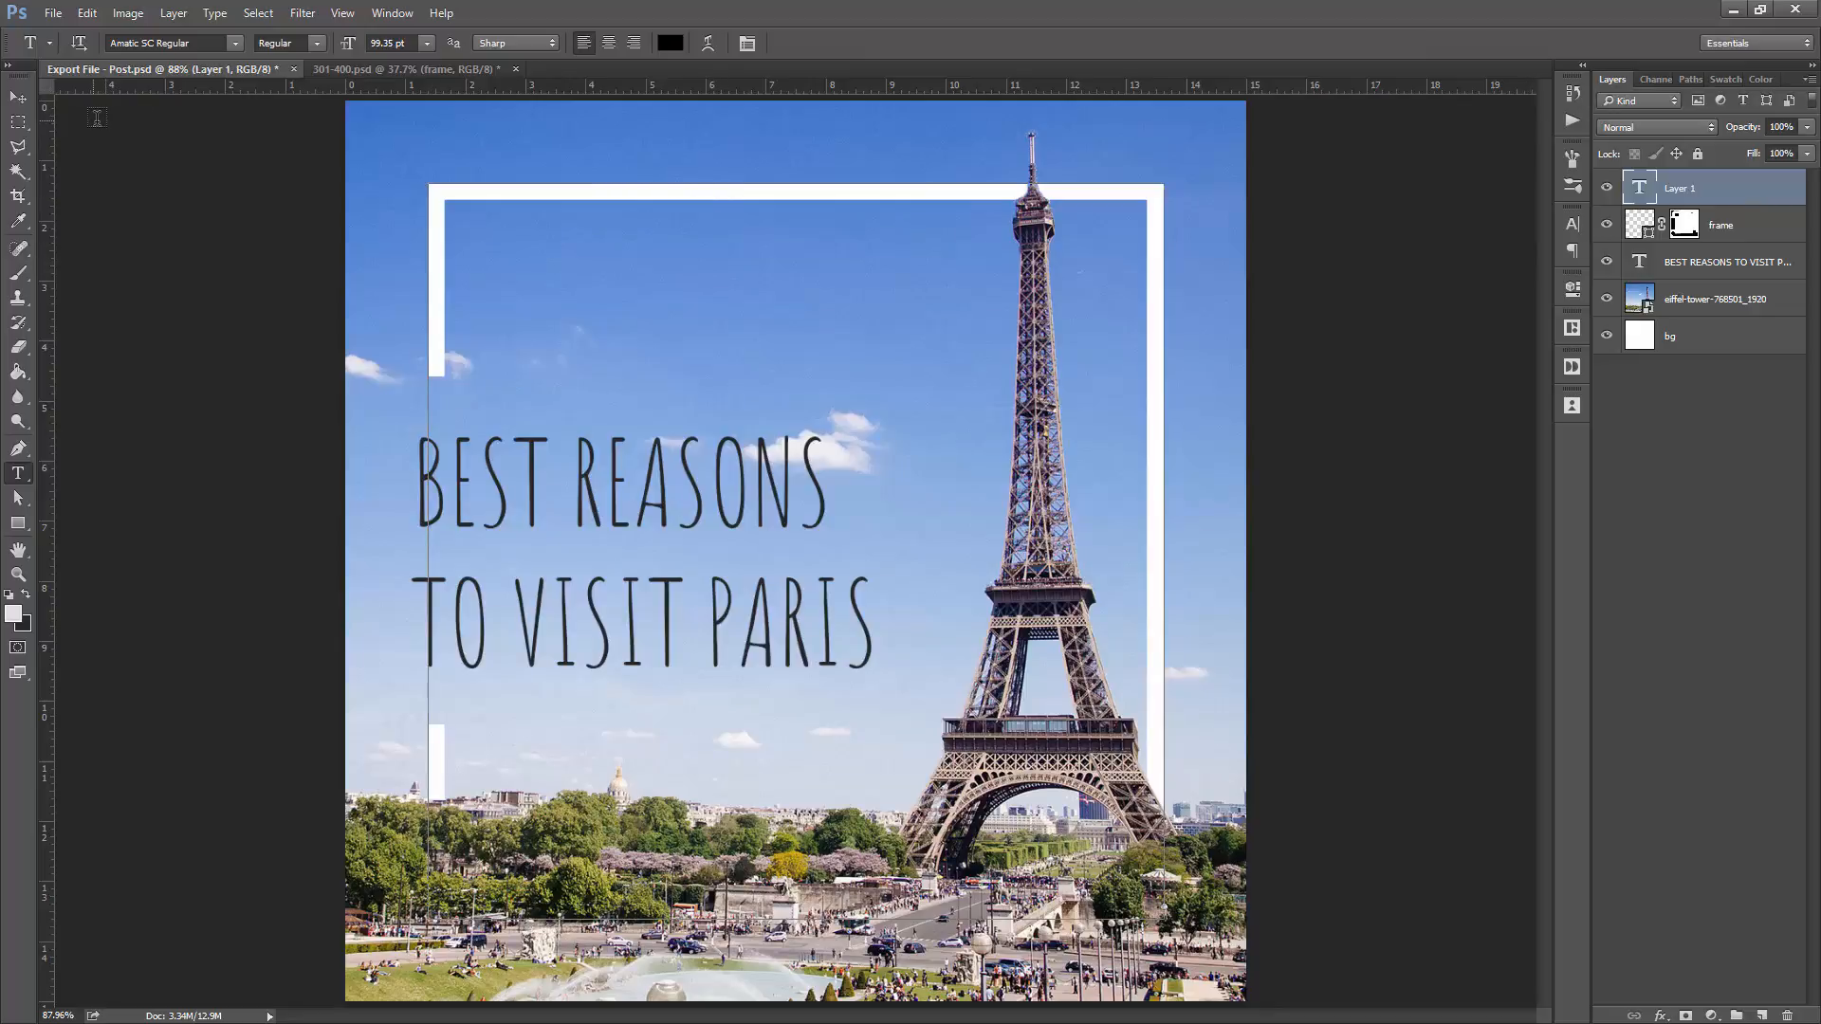
click(16, 90)
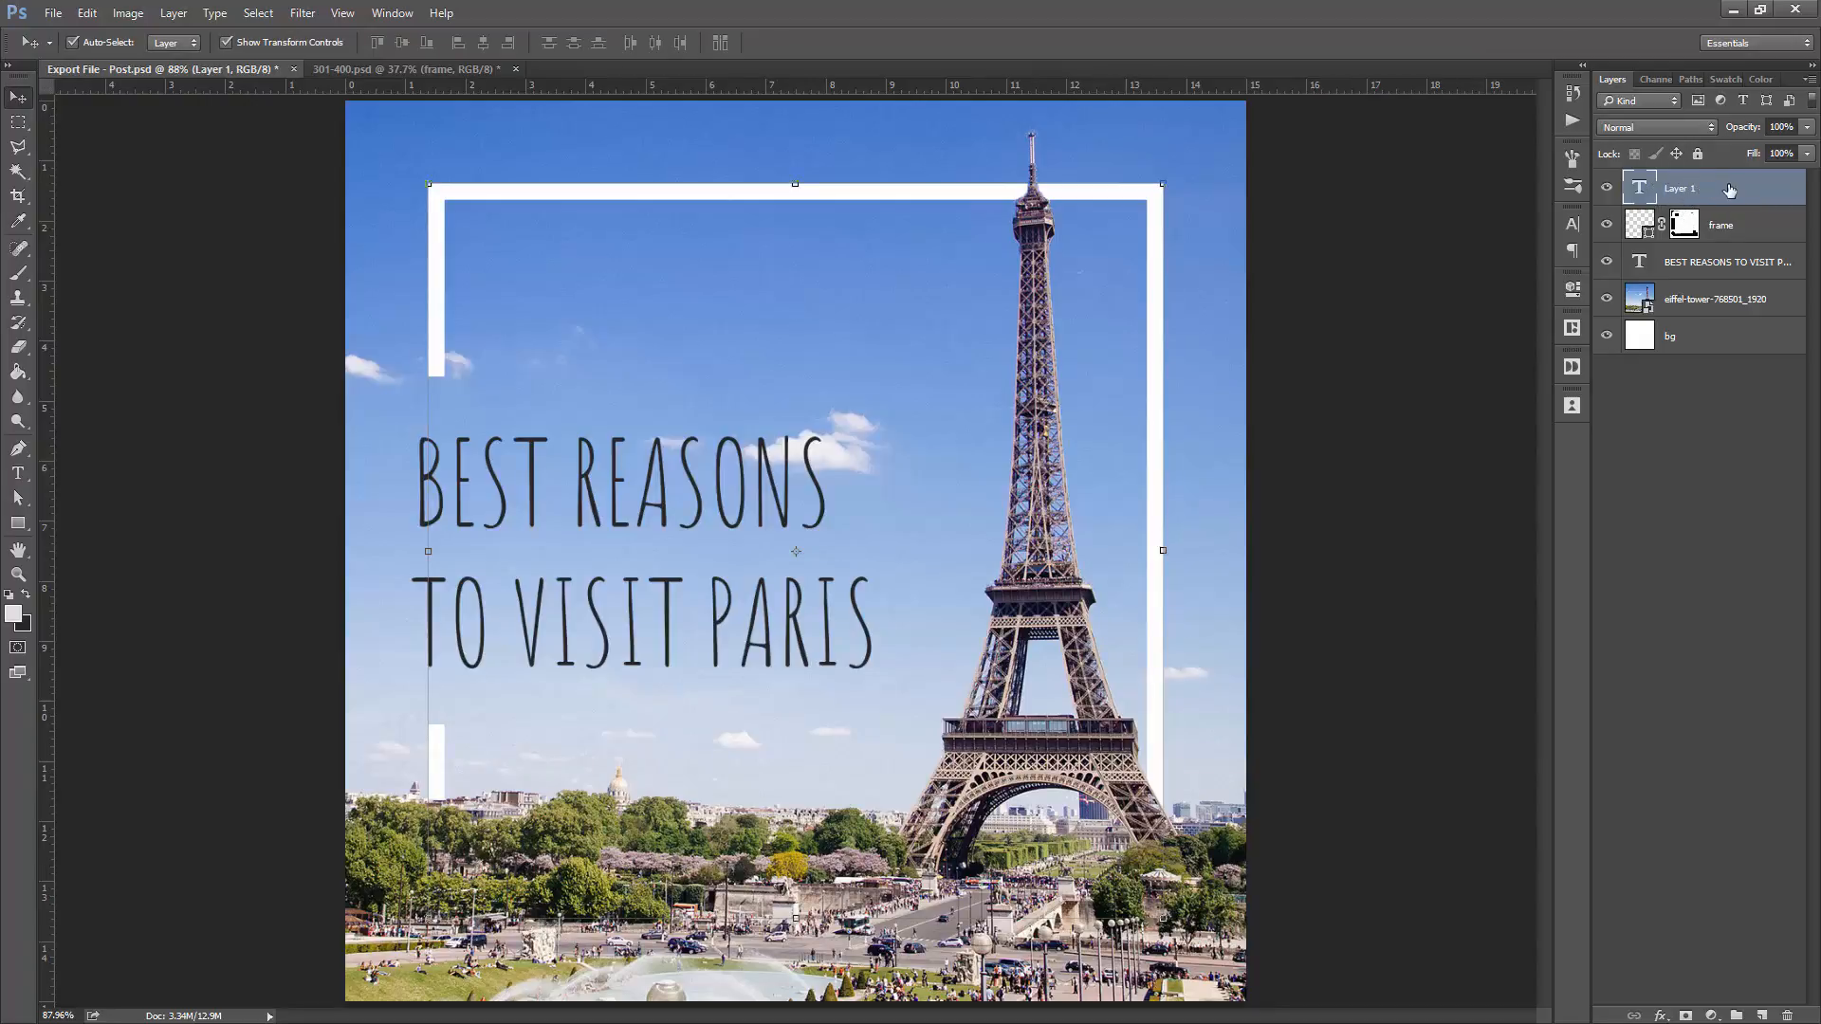
drag(1730, 191, 1791, 1015)
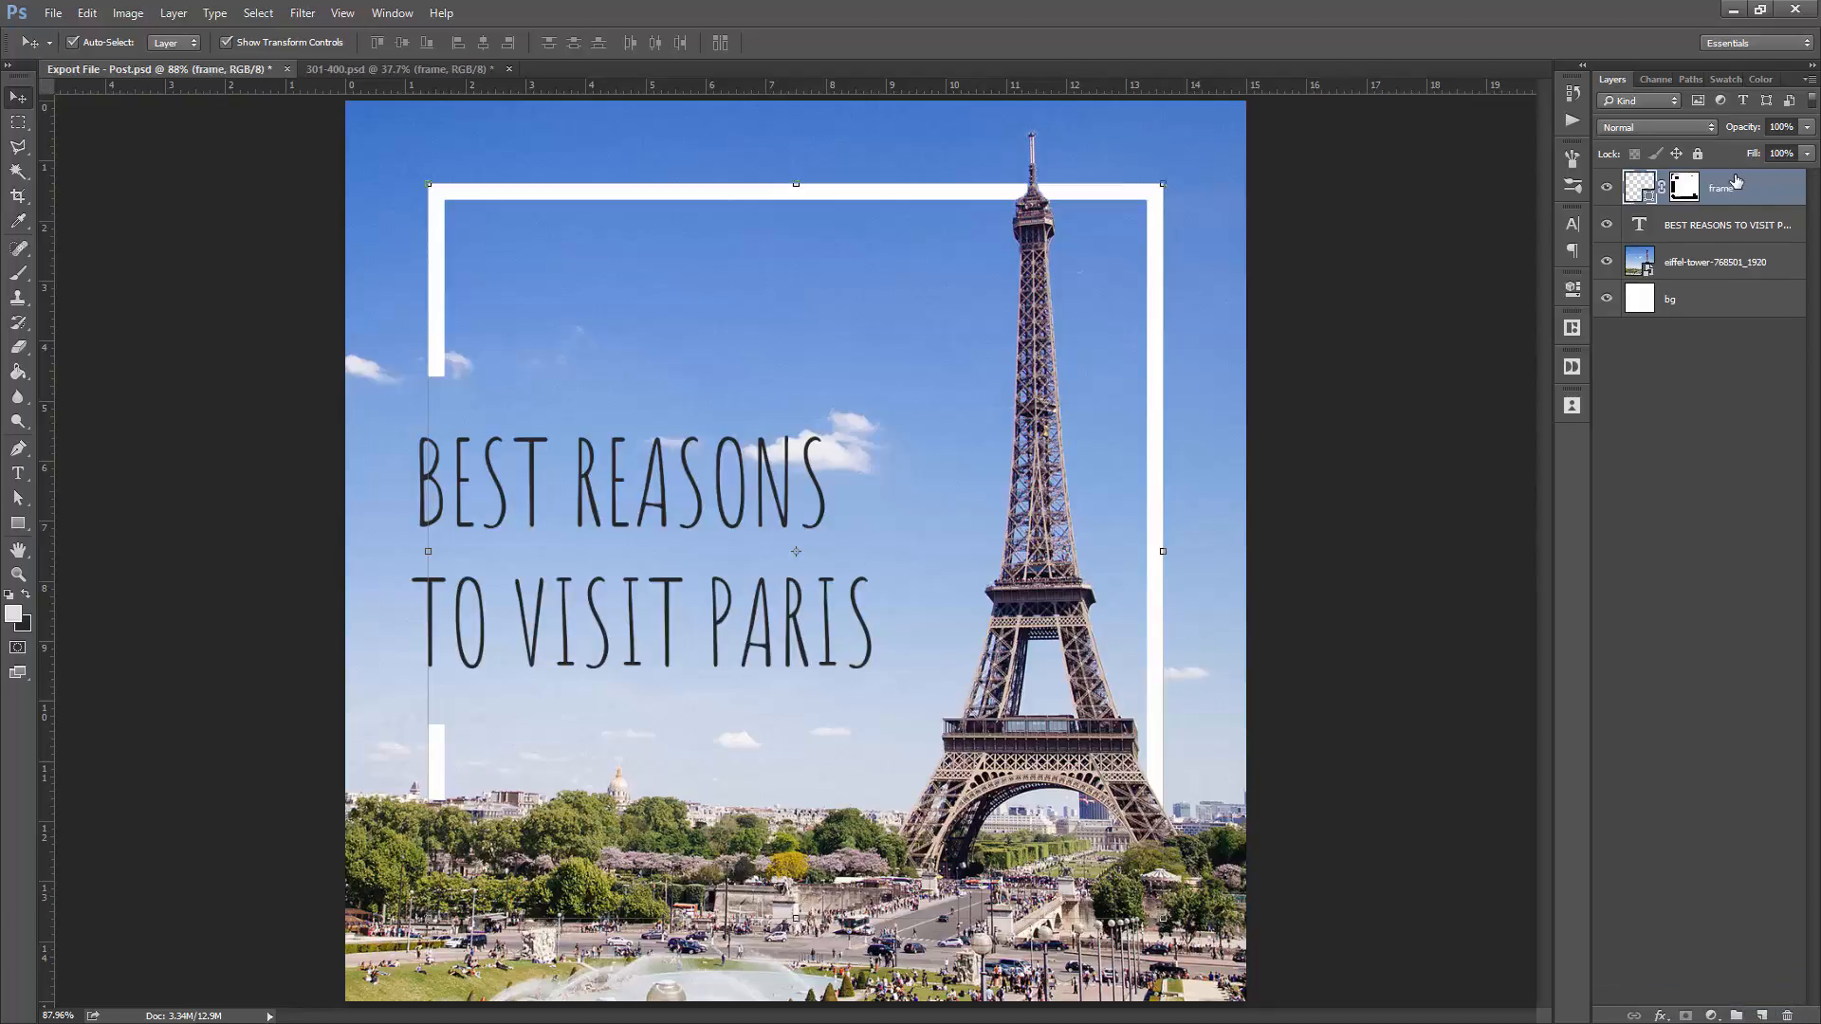
- Move the frame layer below the headline text layer and recolour the whole headline with the white sampled from the frame
mouse_move(1739, 187)
mouse_down()
mouse_move(1696, 235)
mouse_move(1751, 173)
mouse_up()
drag(1771, 195, 1754, 234)
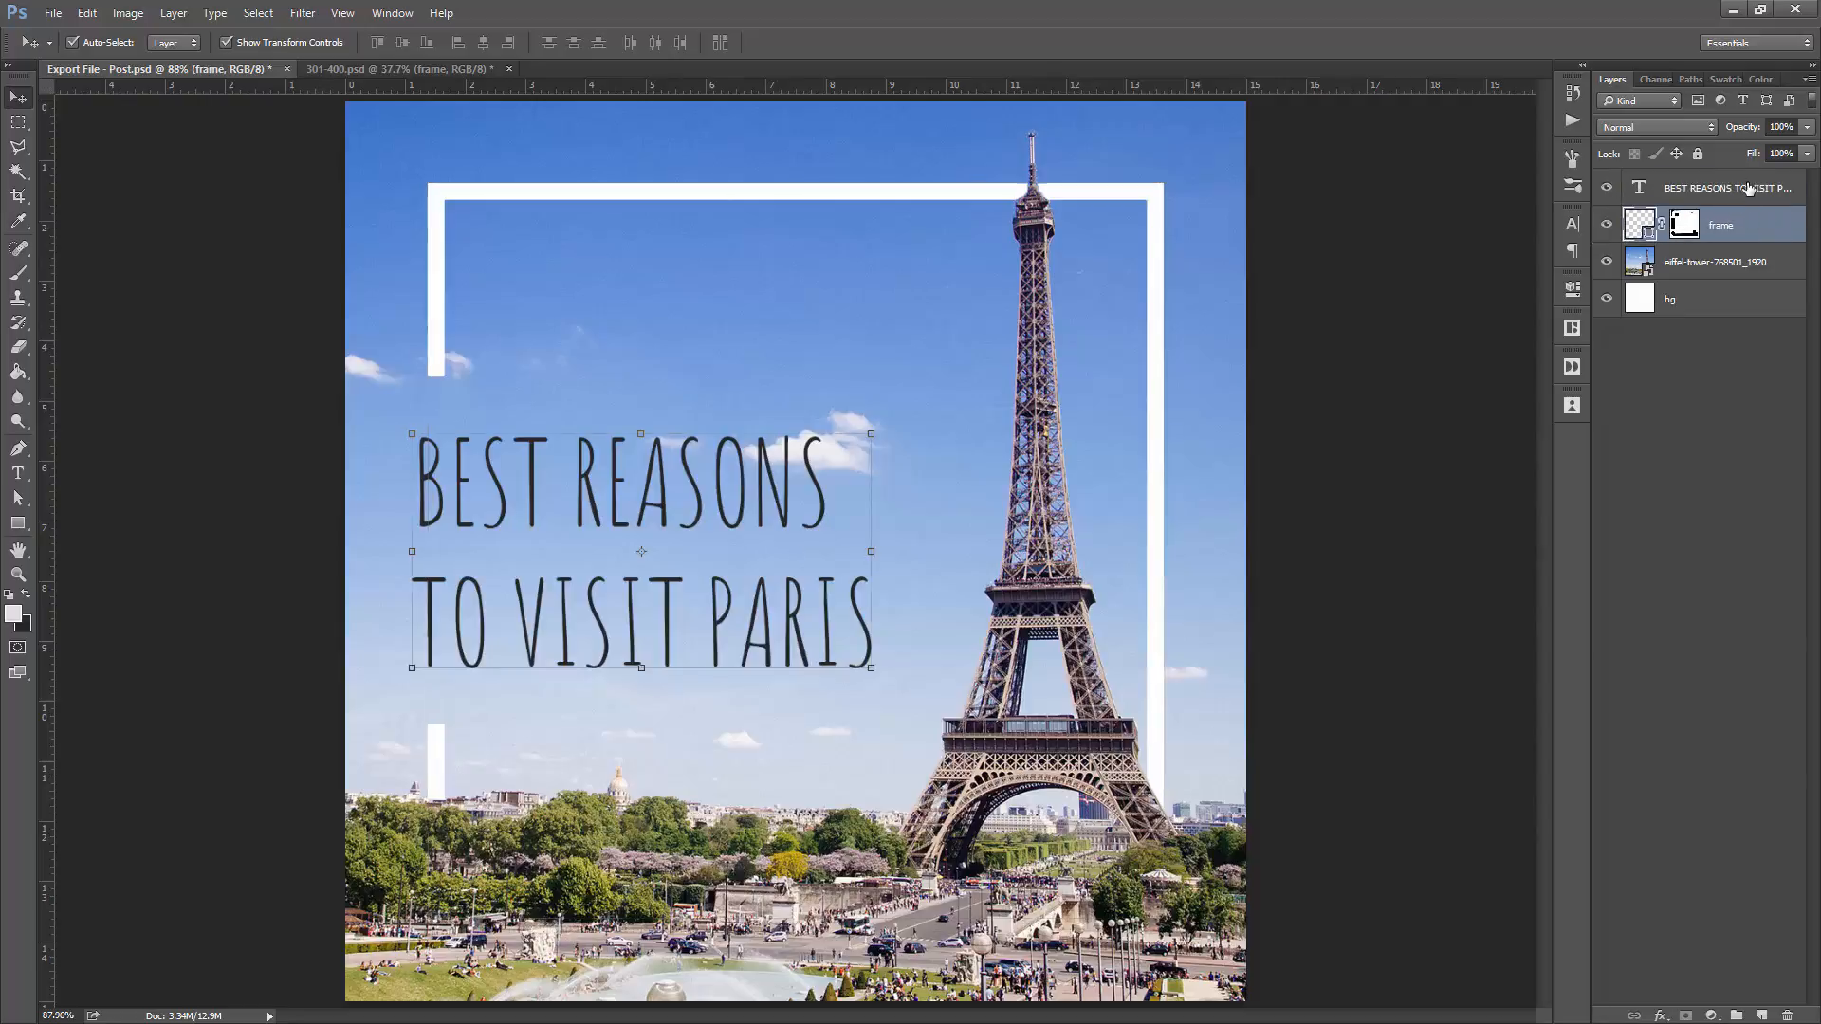
click(1748, 188)
key(t)
click(708, 475)
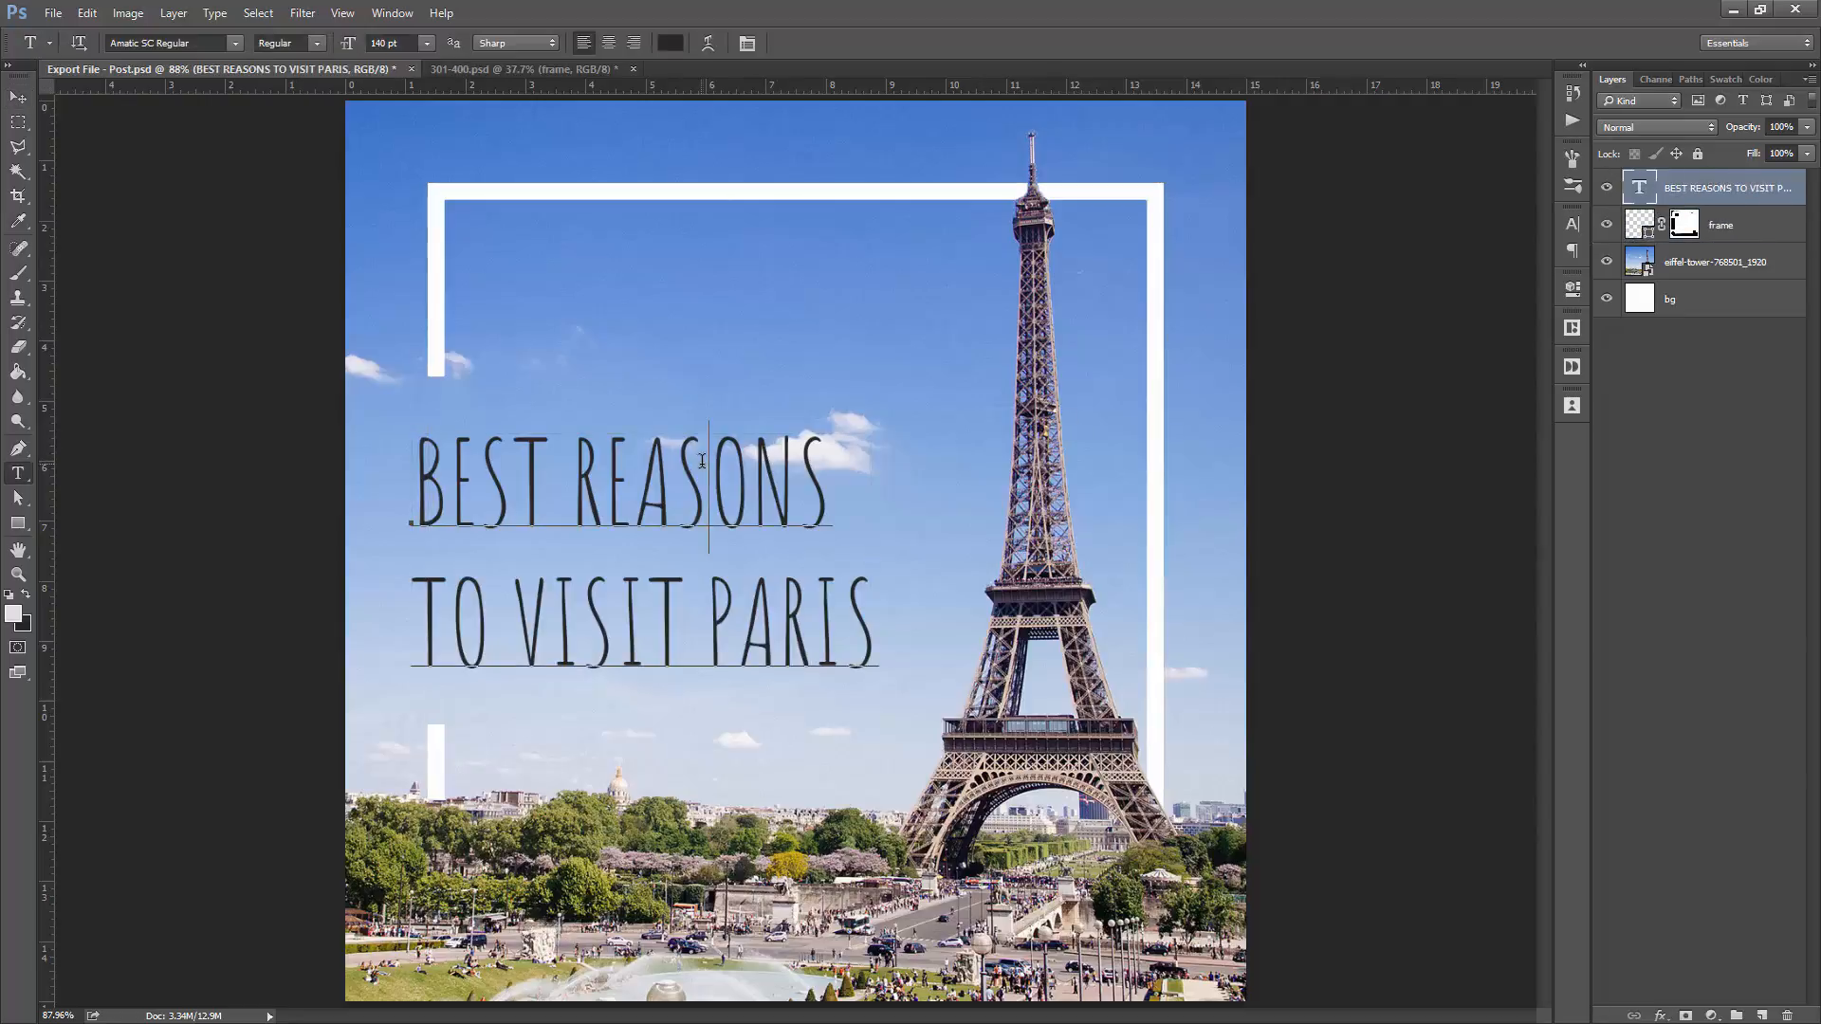
key(ctrl+a)
click(669, 43)
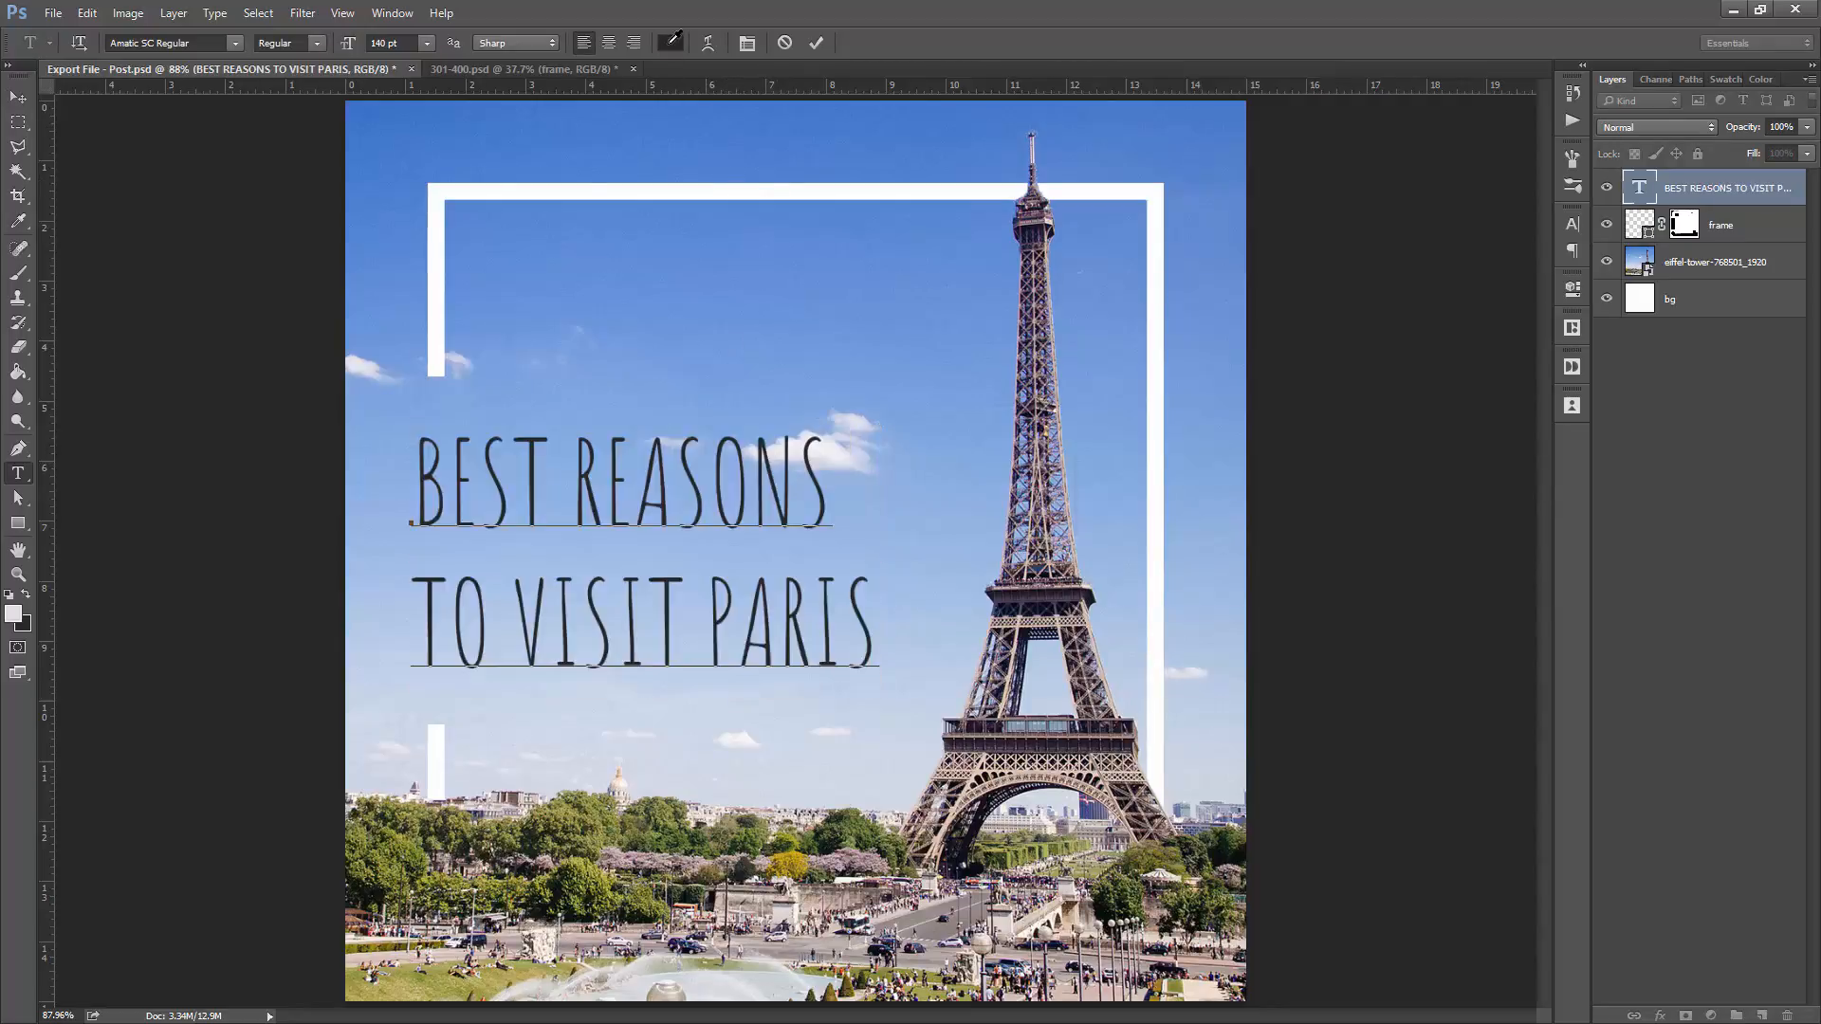
click(631, 187)
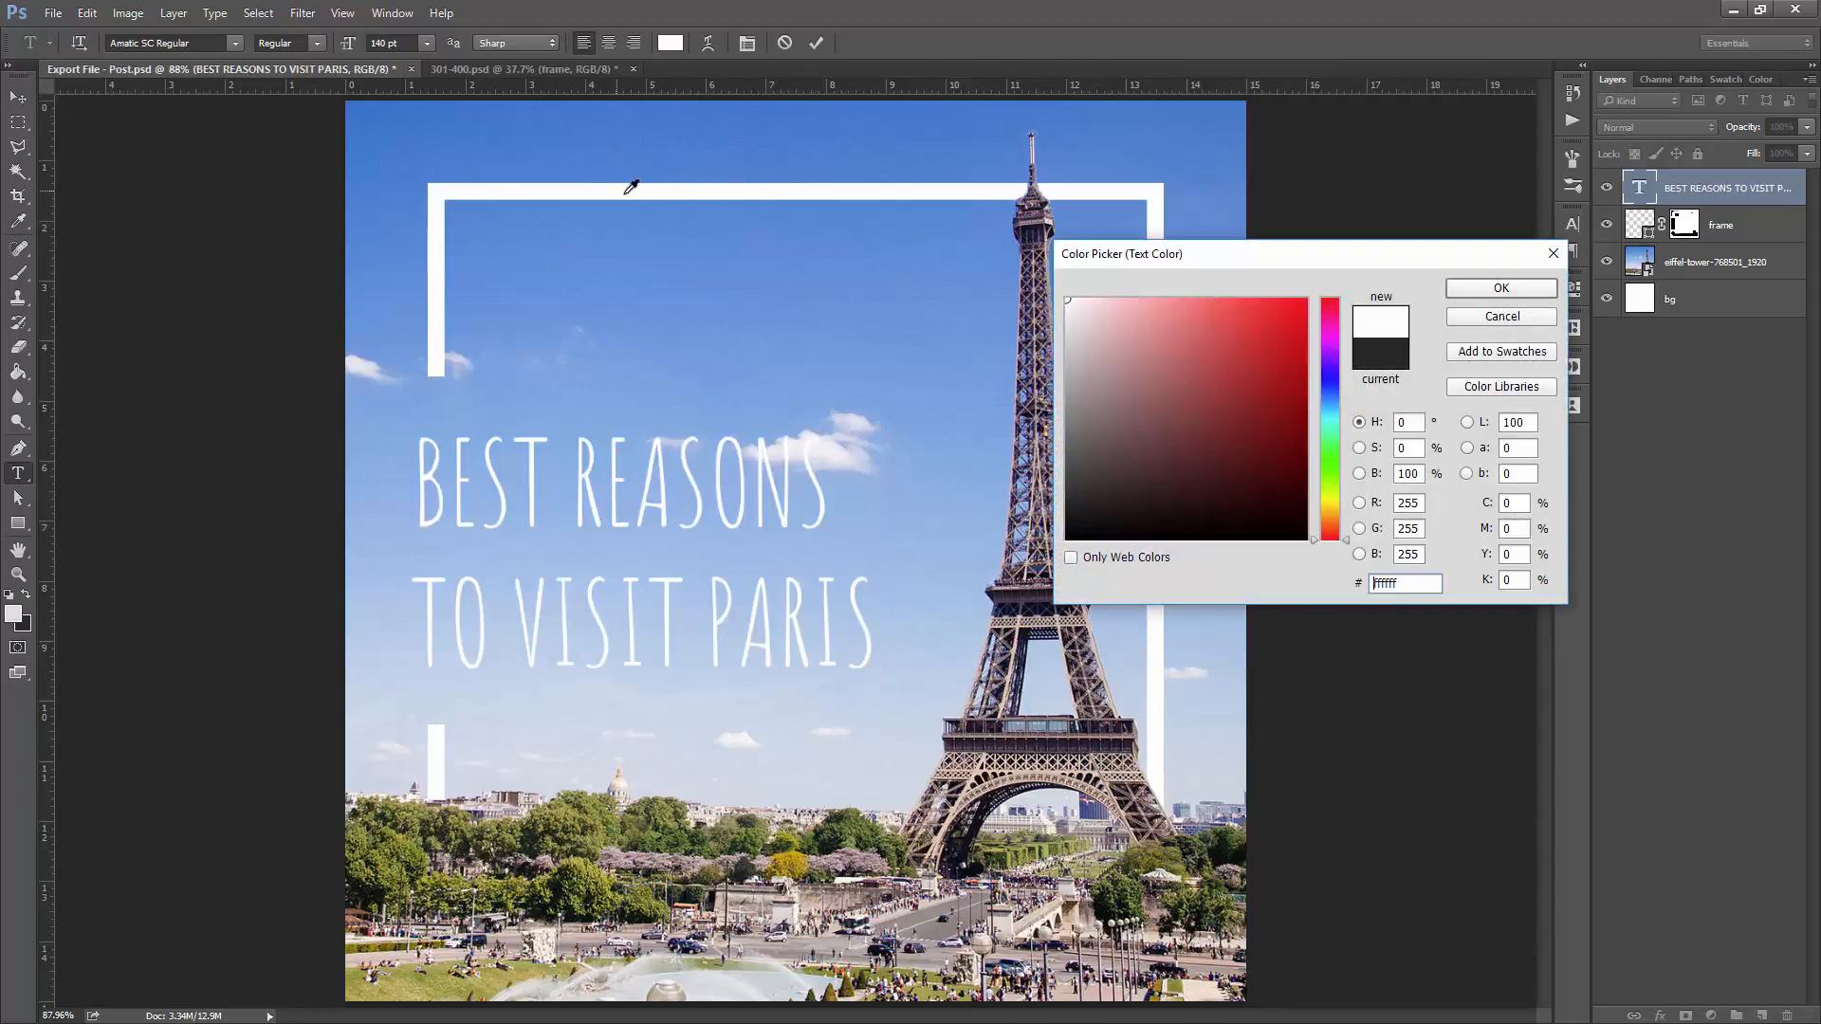
click(1459, 291)
click(815, 43)
key(m)
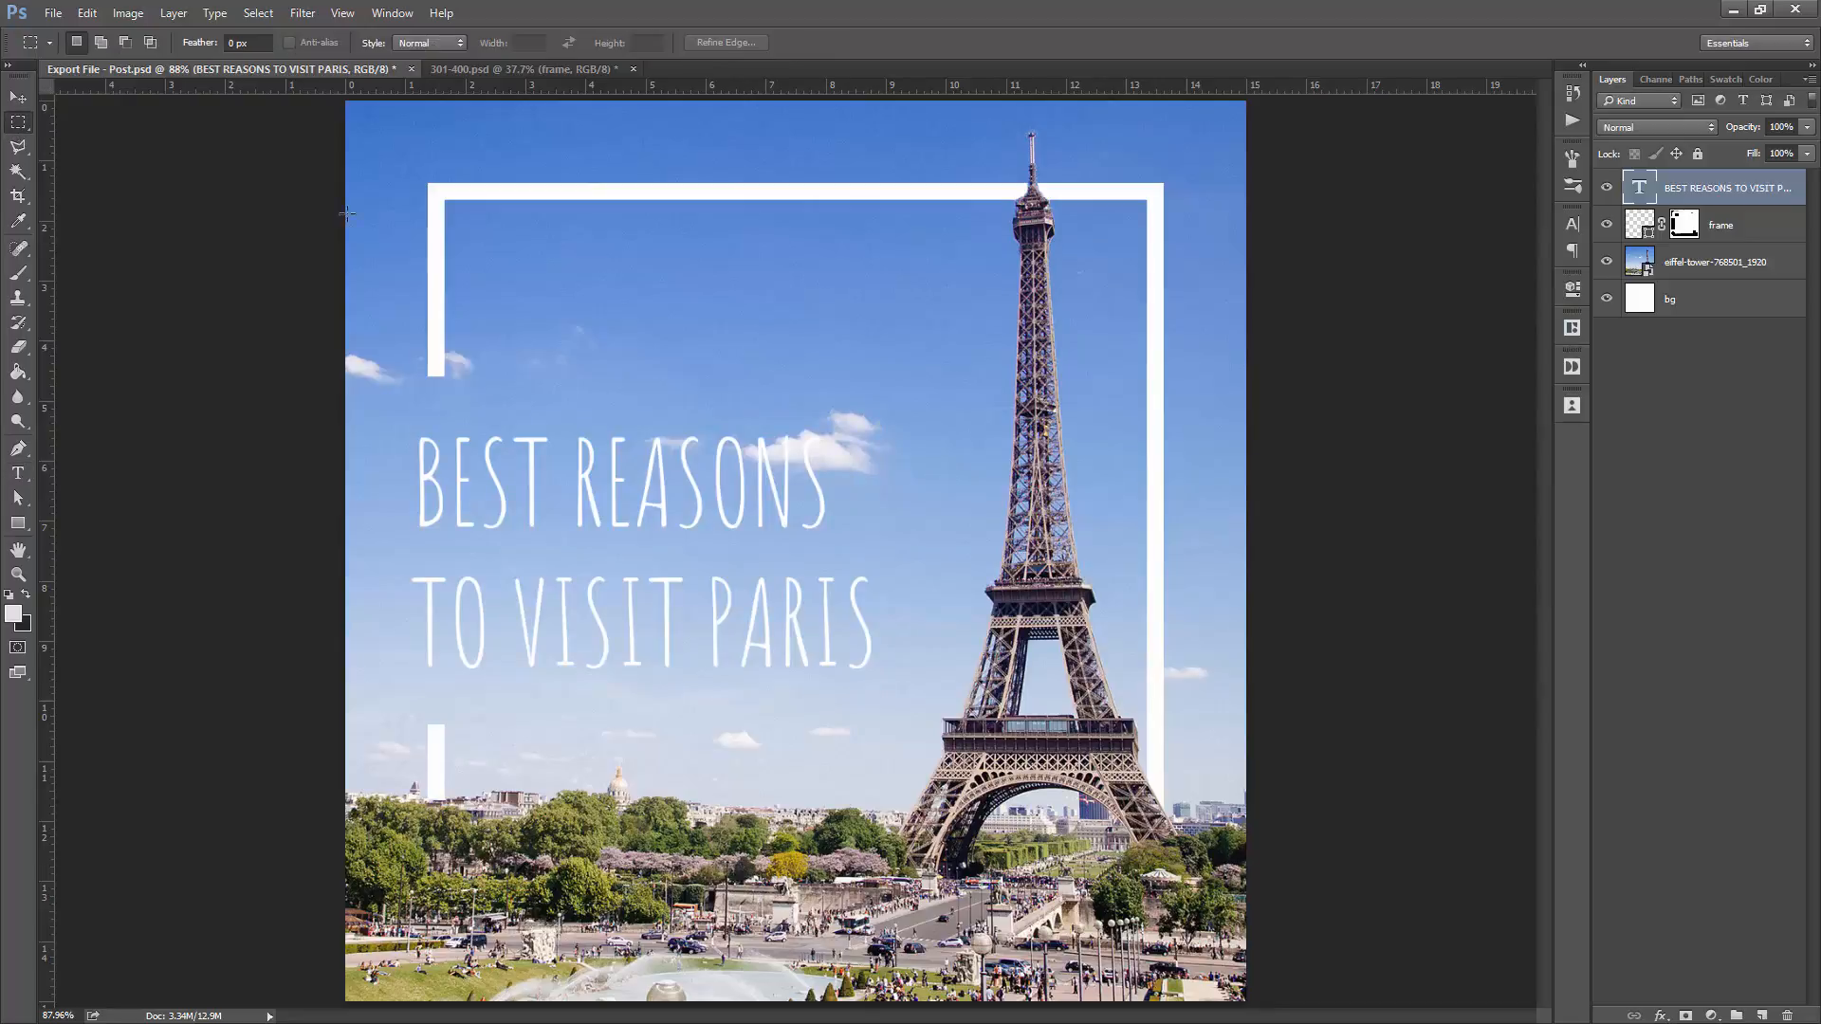
- Draw a rectangular selection whose left edge lies exactly on the outer edge of the frame's left side
key(alt)
right_click(22, 123)
click(99, 121)
scroll(455, 263, up, 12)
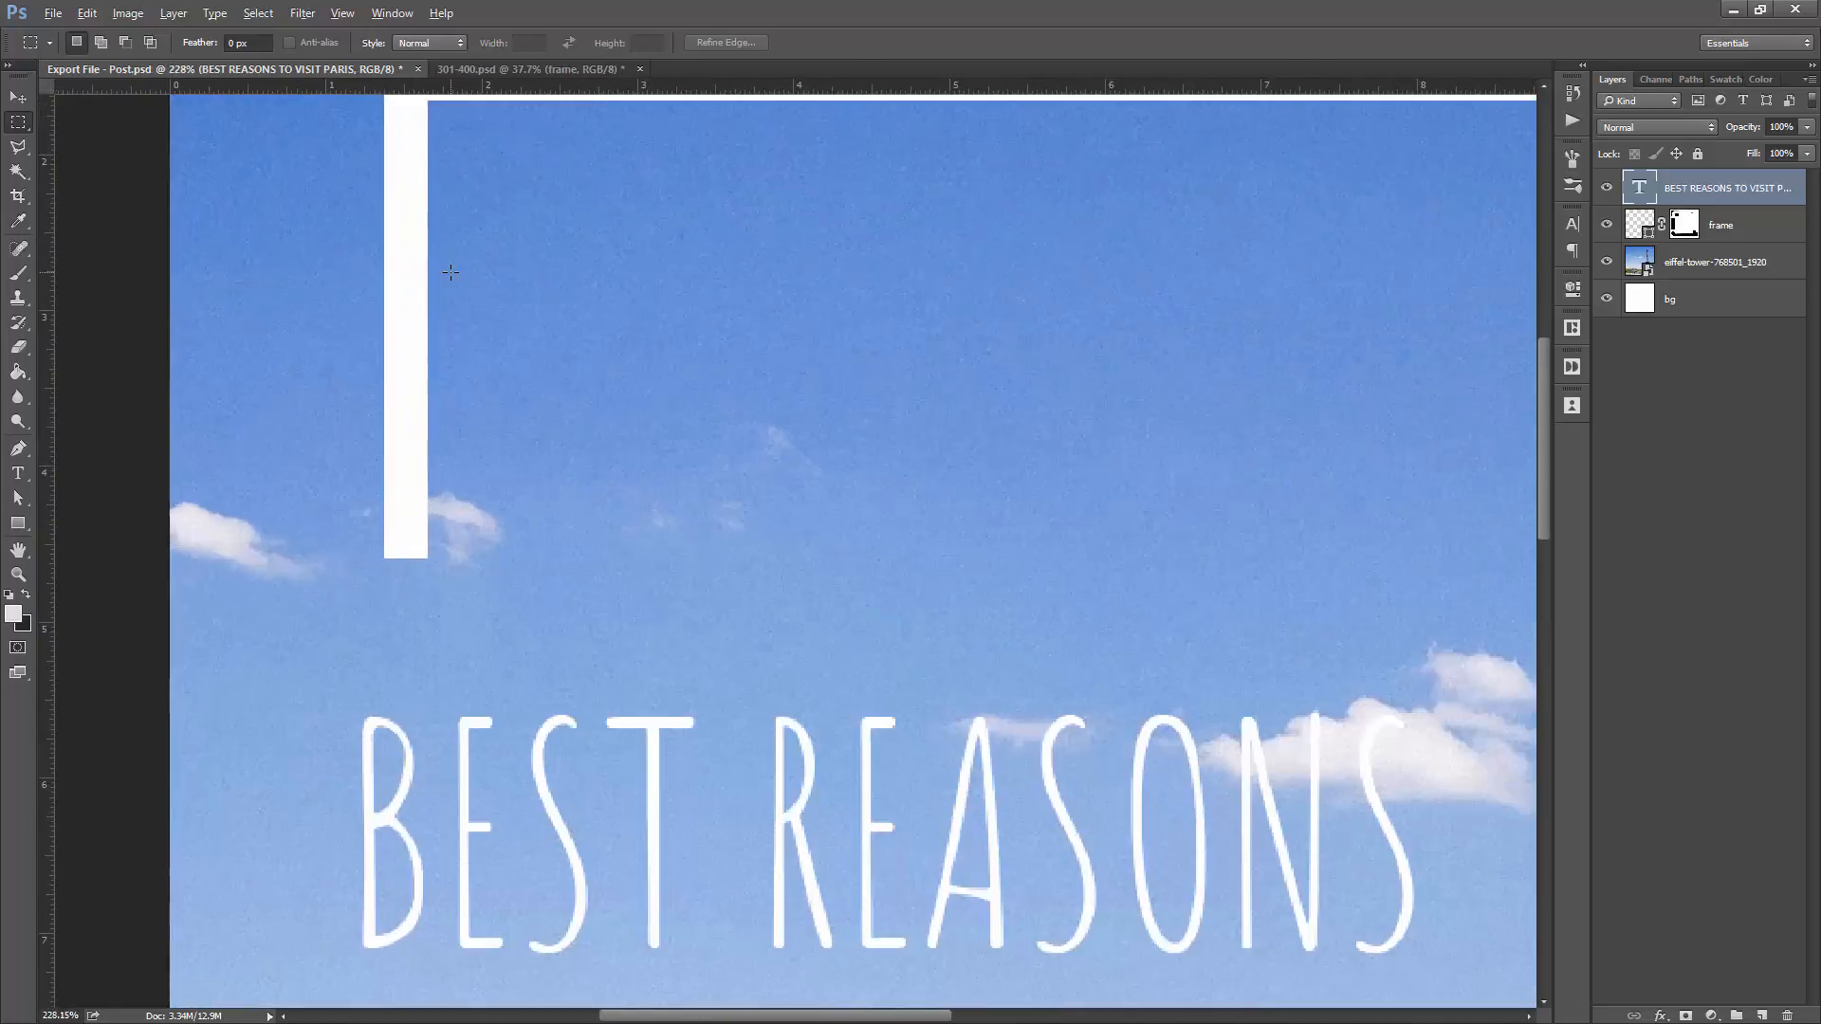
drag(586, 169, 367, 520)
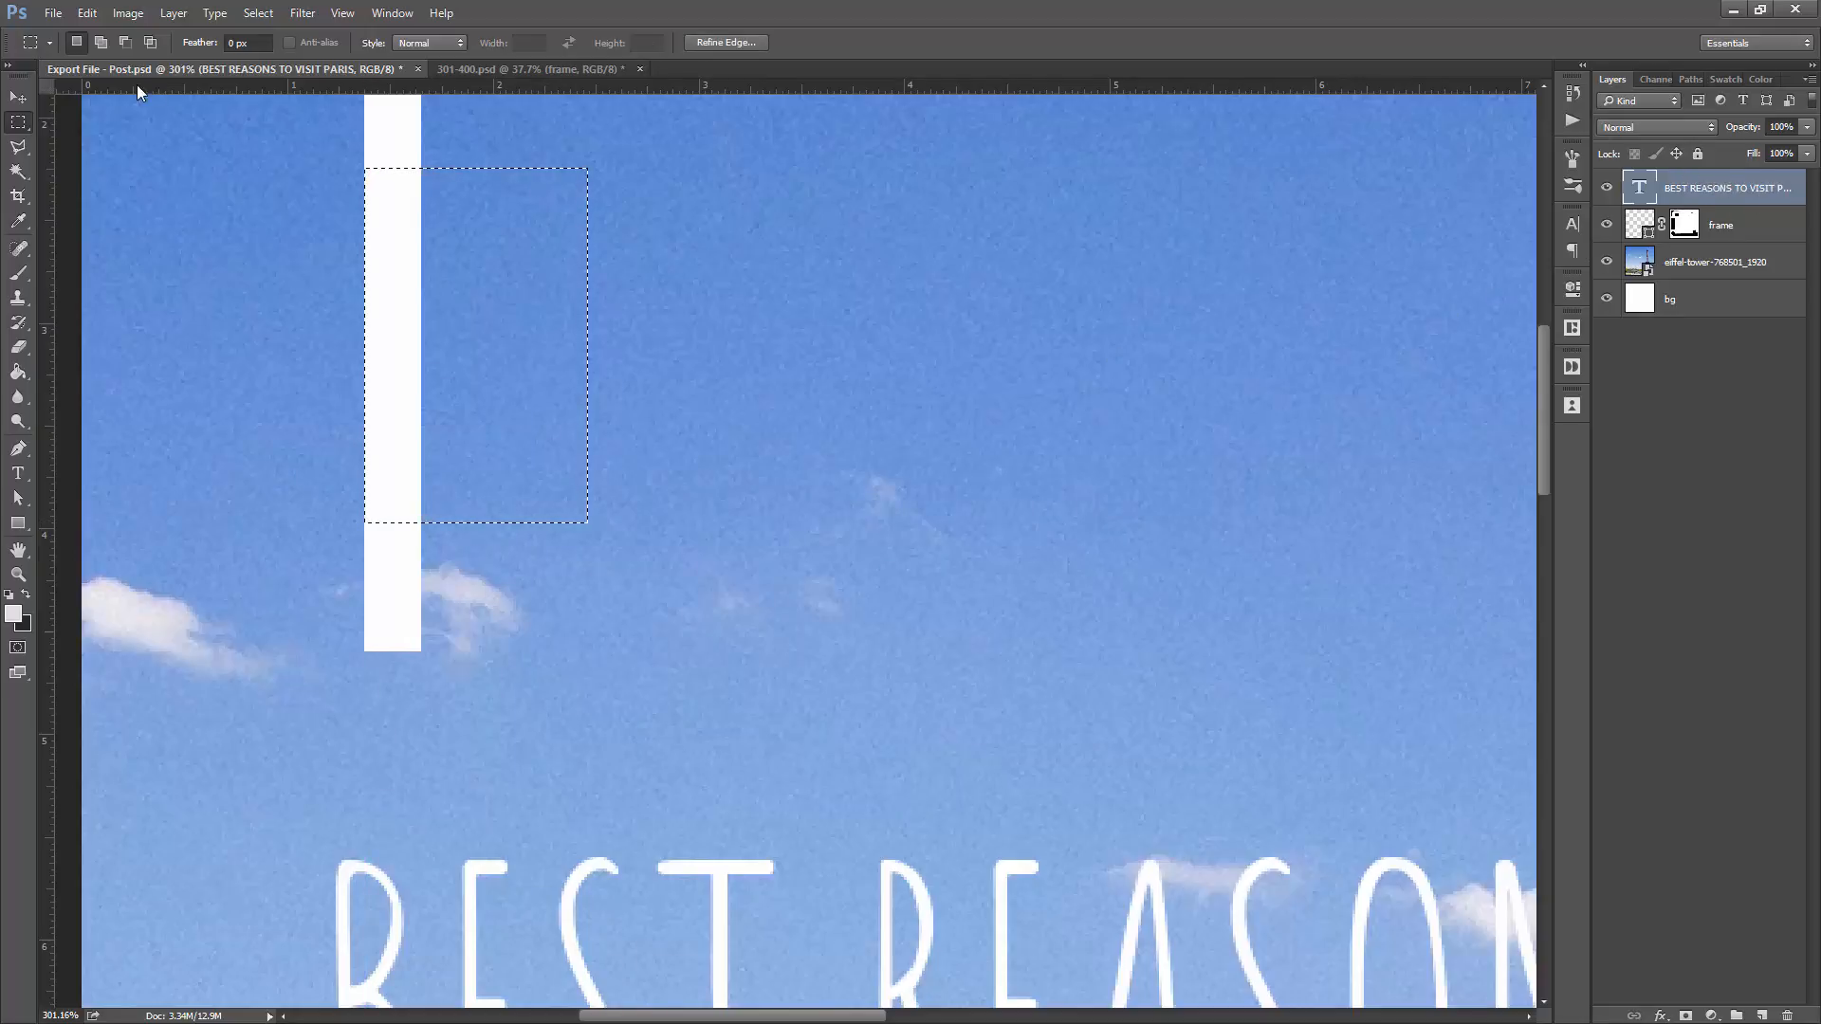
- Align the headline's left edge to the selection, then deselect
key(v)
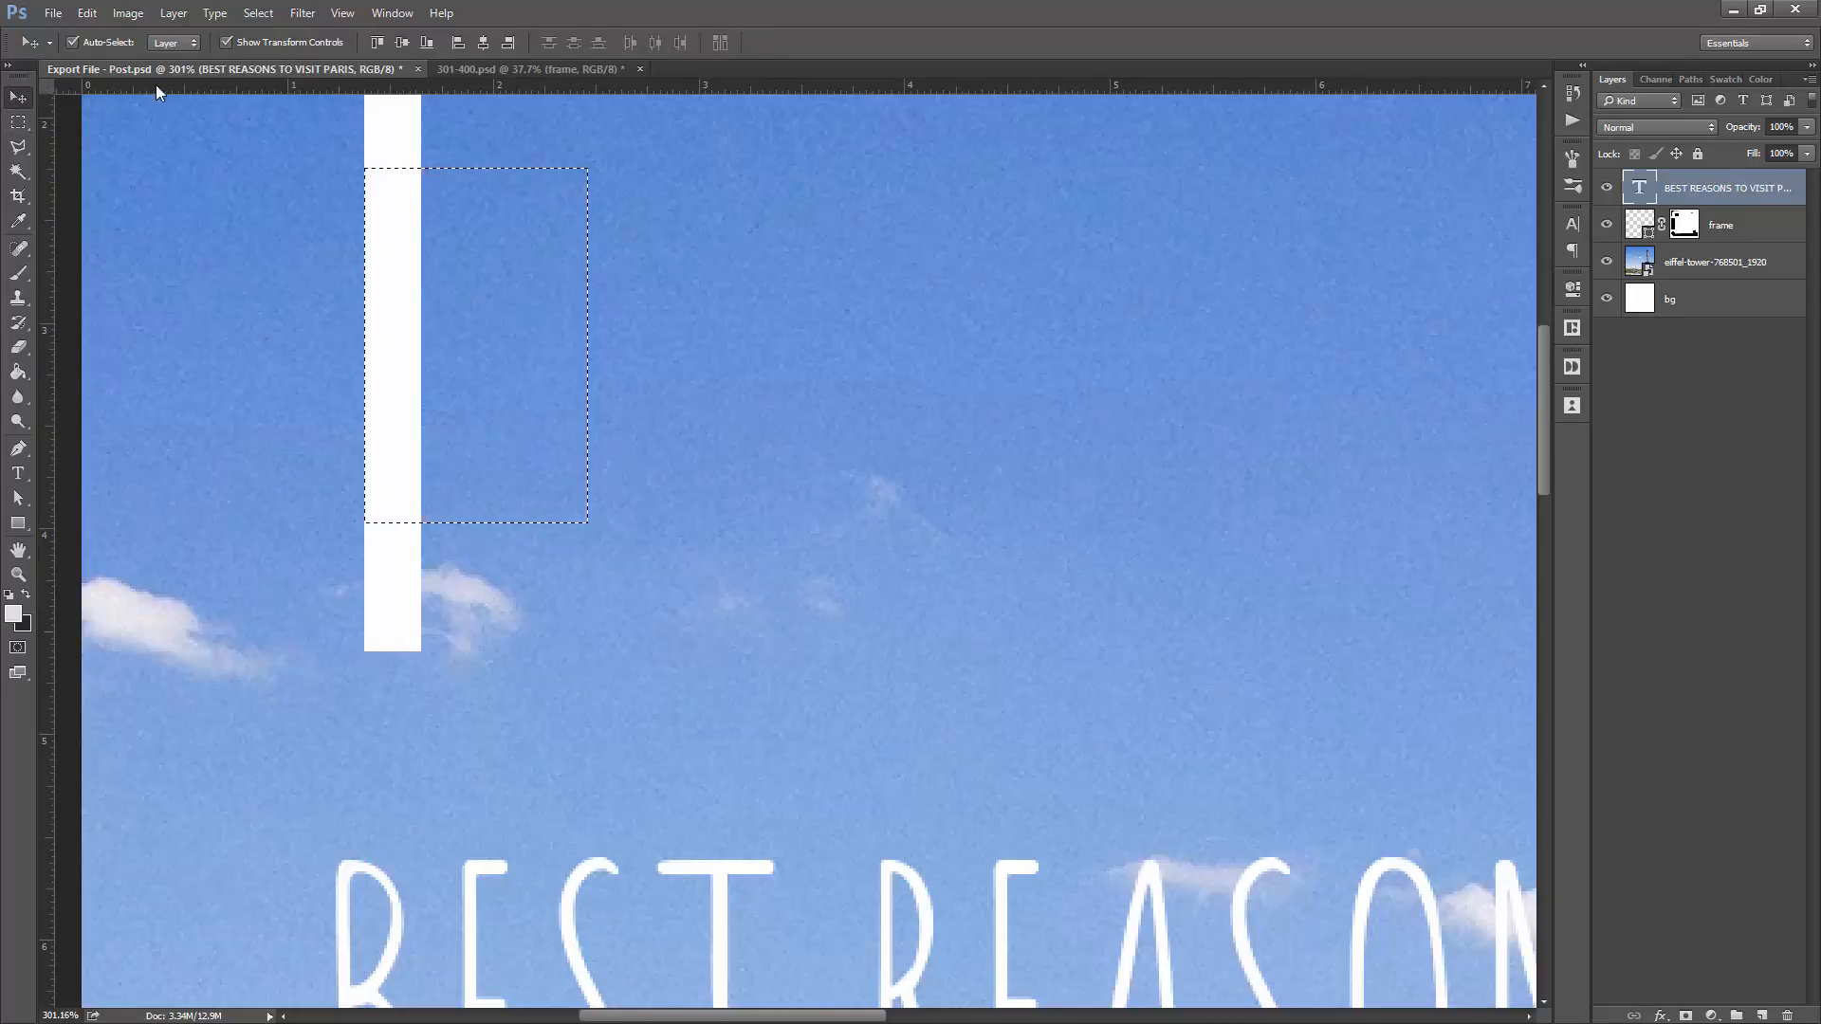
click(458, 42)
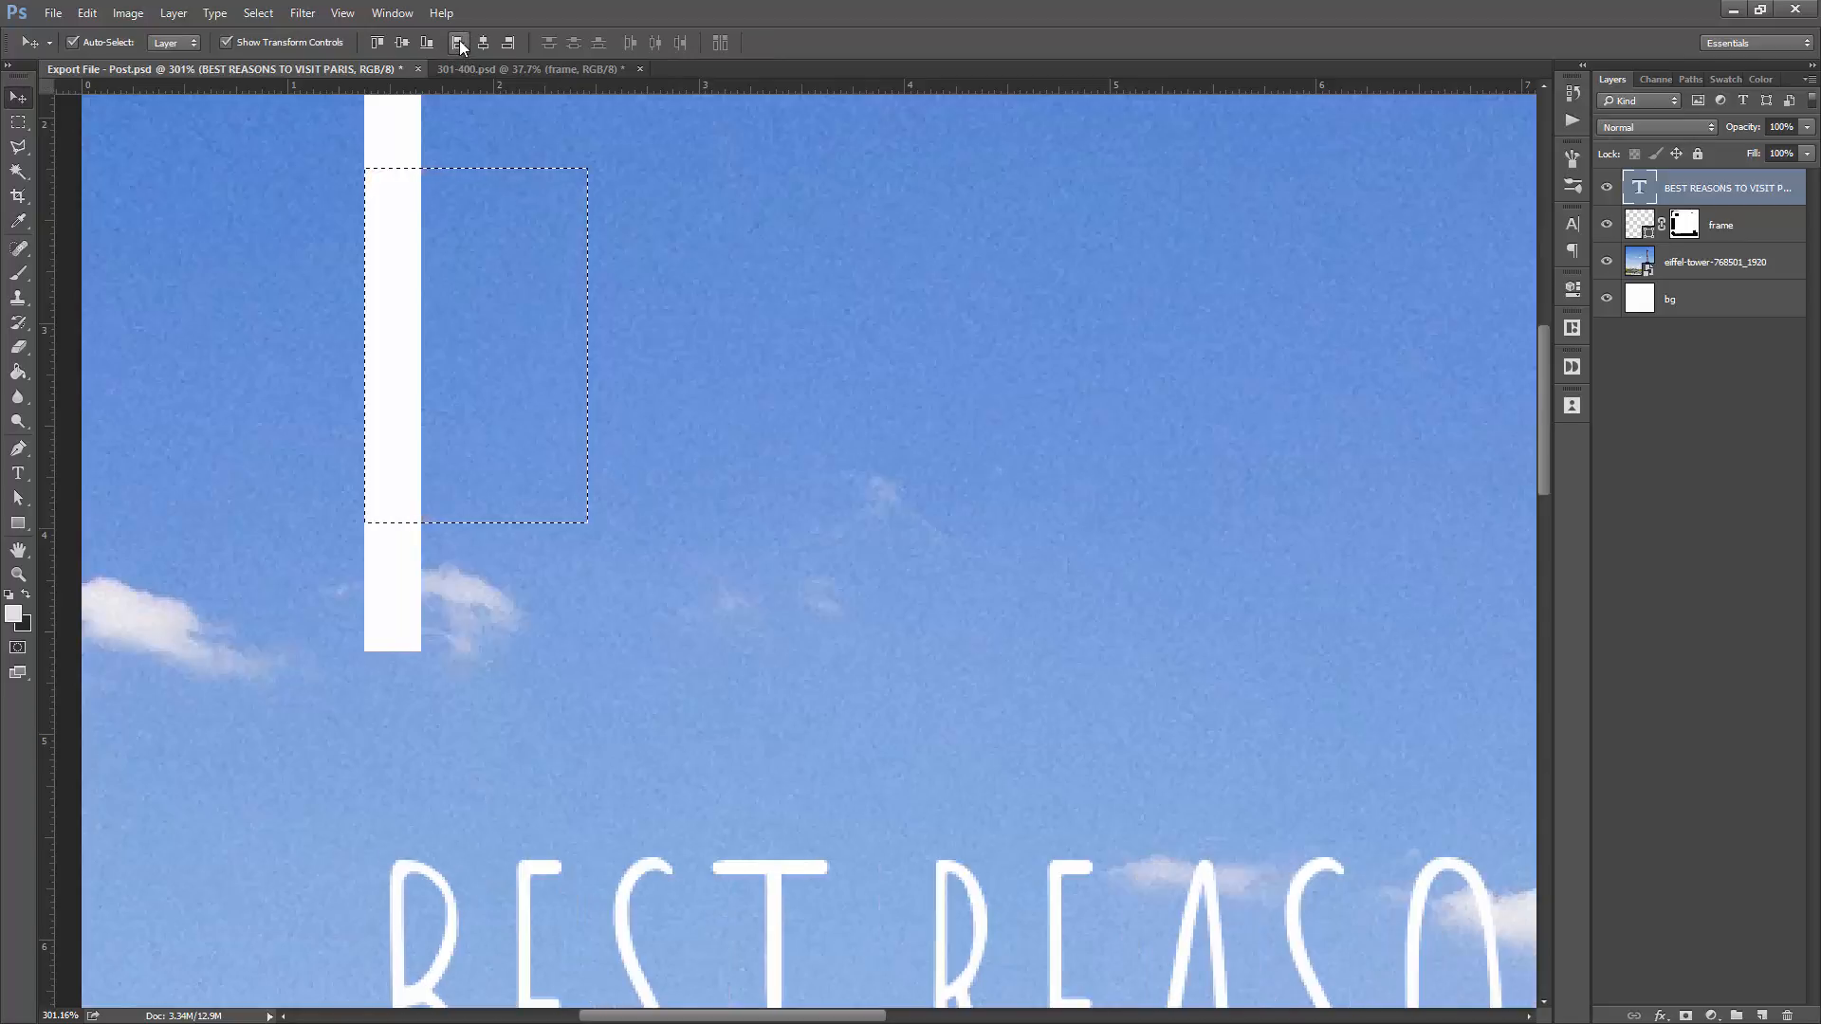
click(17, 123)
key(ctrl+d)
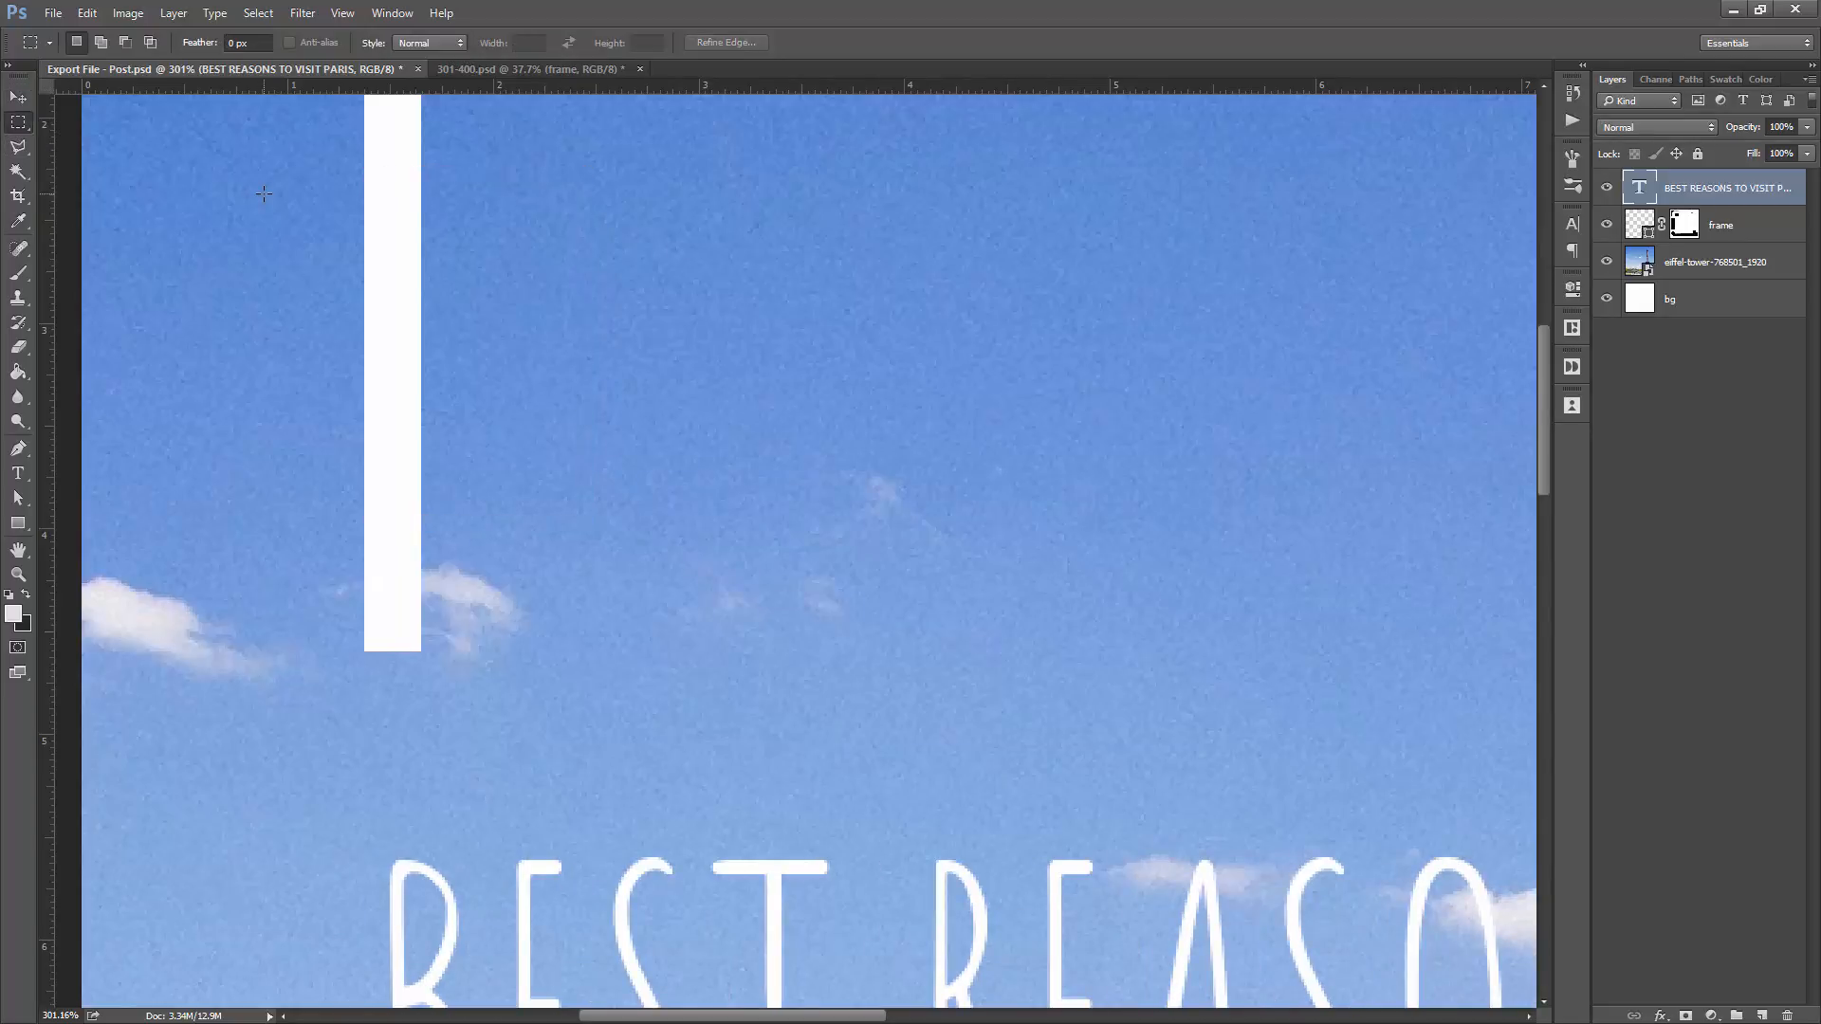
key(ctrl+0)
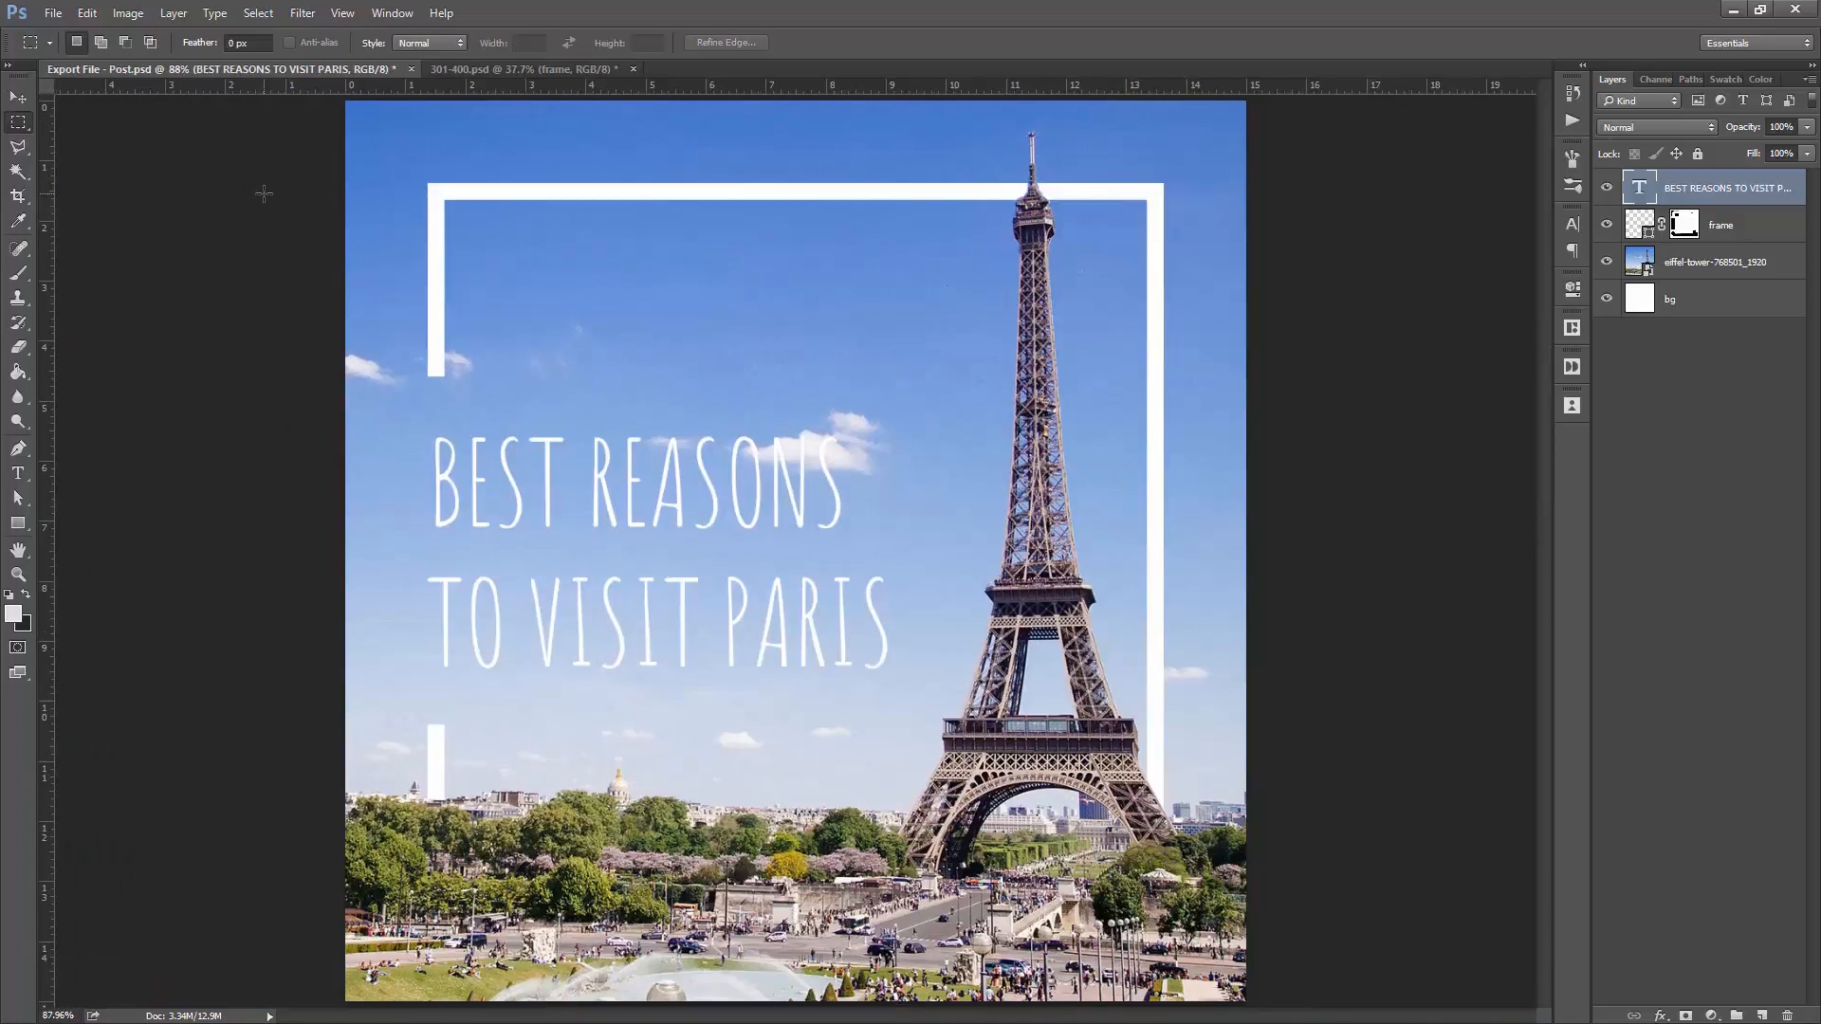